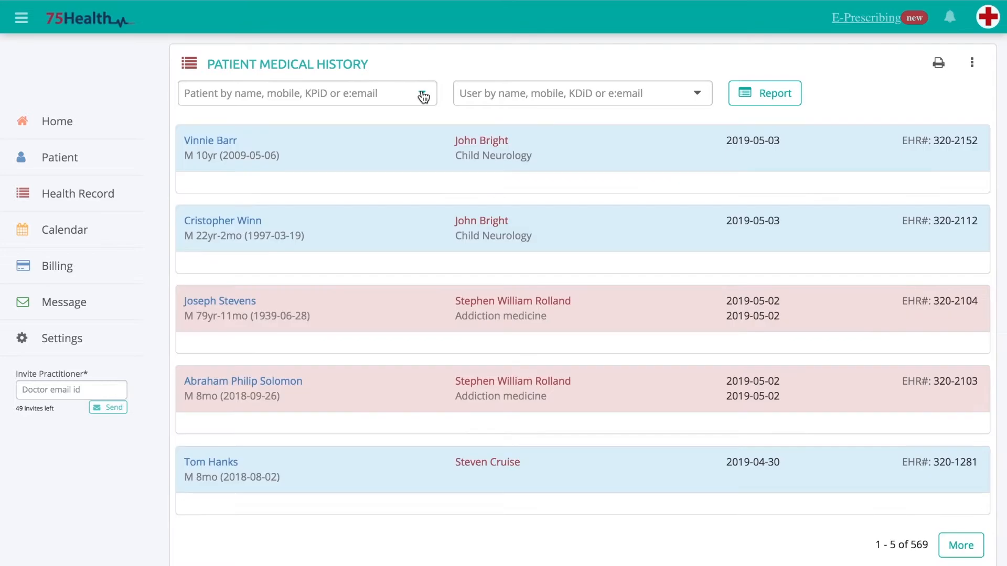
Step: Filter the medical history to the chosen patient
left_click(265, 93)
left_click(263, 168)
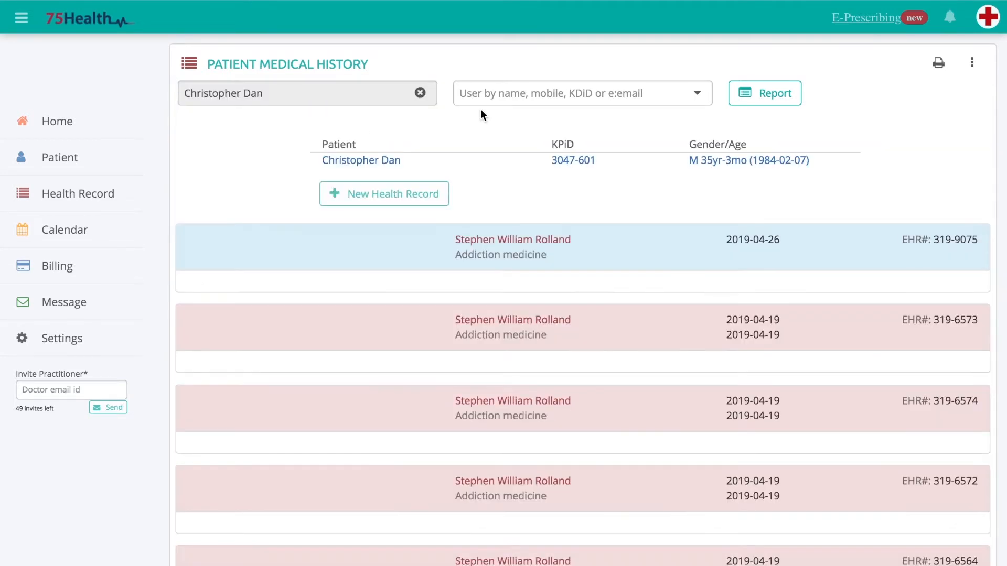
scroll(559, 247, "down", 5)
scroll(560, 247, "up", 4)
scroll(560, 247, "up", 1)
Step: Clear the patient filter and filter the records to the chosen provider
left_click(419, 94)
left_click(468, 93)
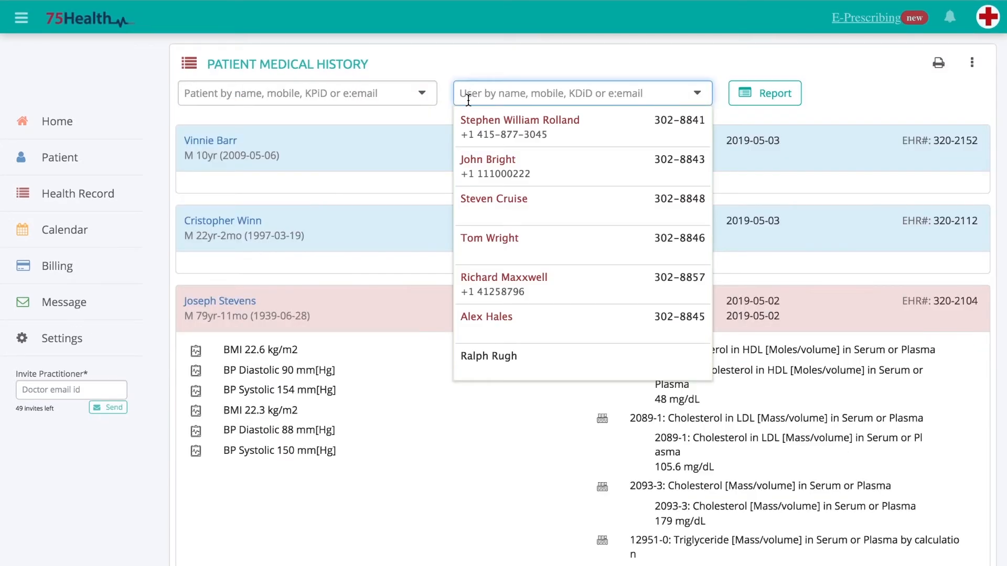
left_click(476, 132)
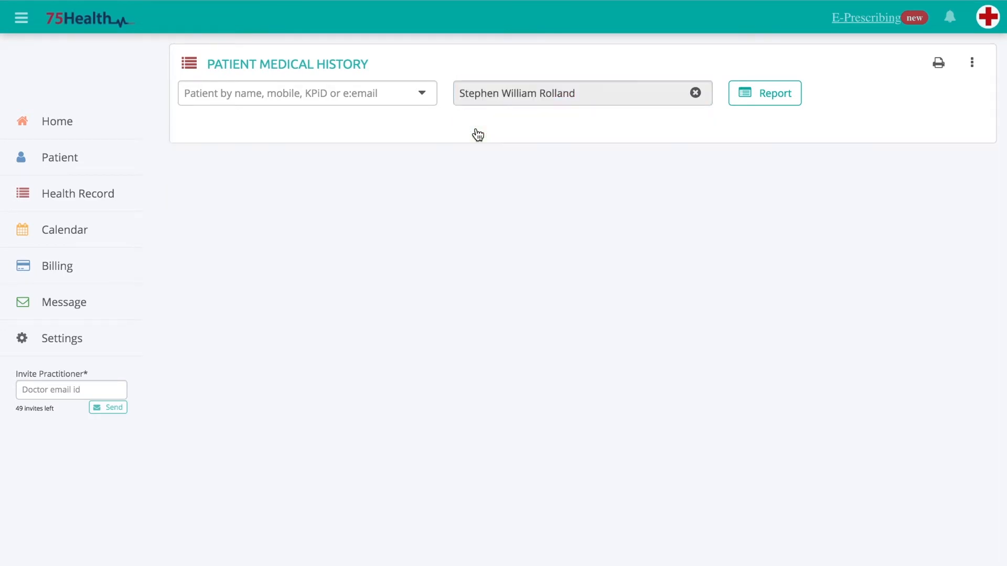
scroll(491, 168, "down", 2)
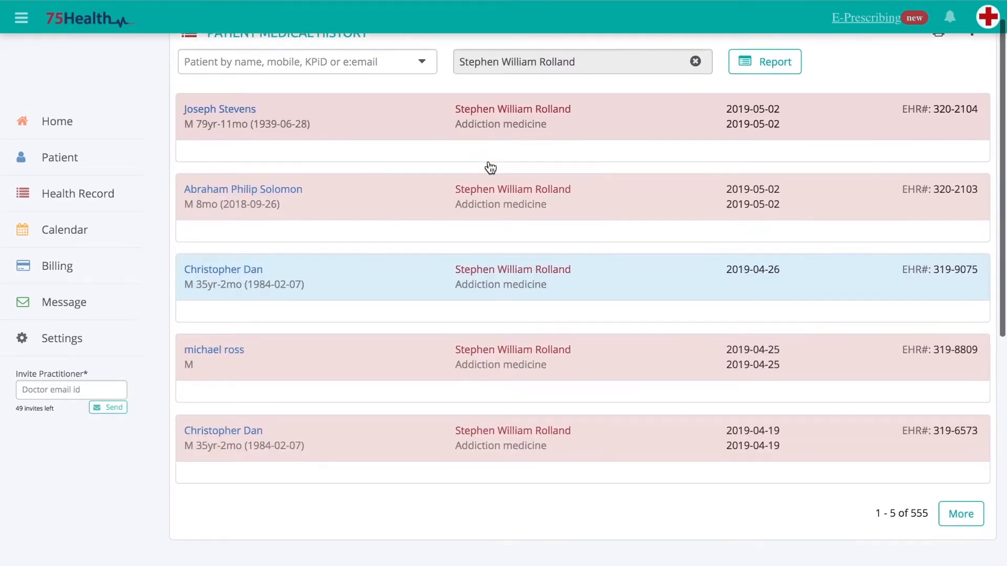
Step: Narrow the provider's records to the chosen patient and load five more records
left_click(373, 87)
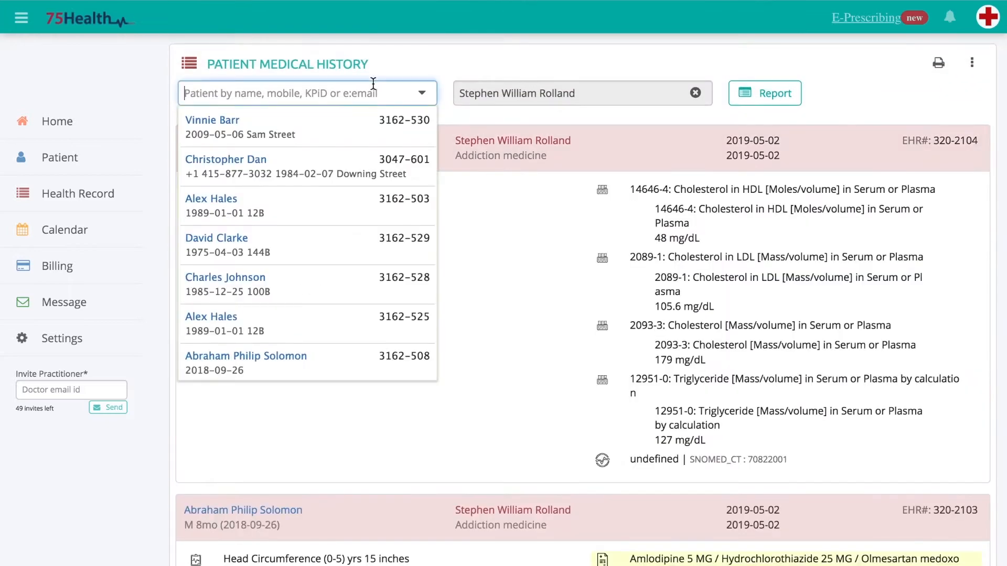
left_click(346, 161)
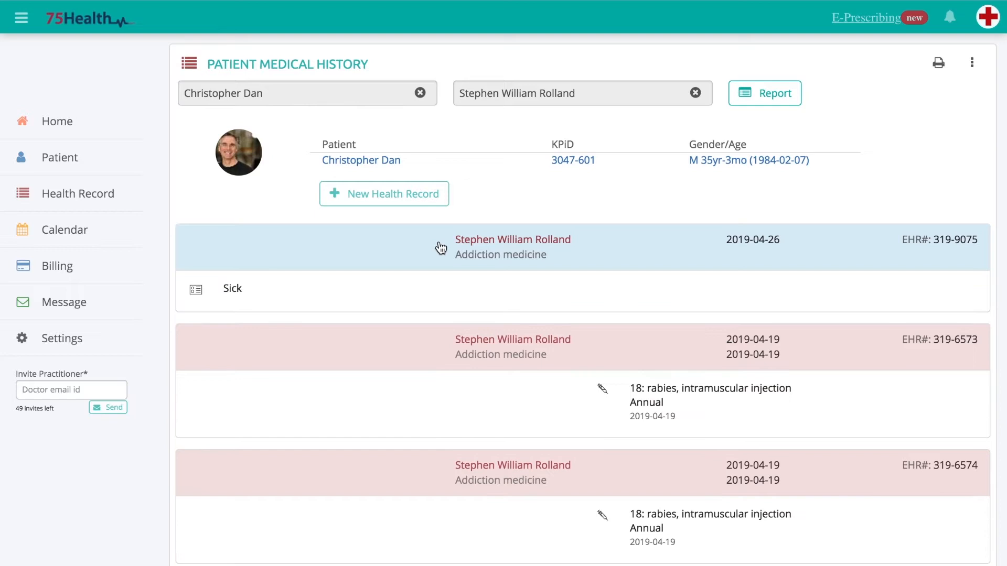
scroll(441, 247, "down", 5)
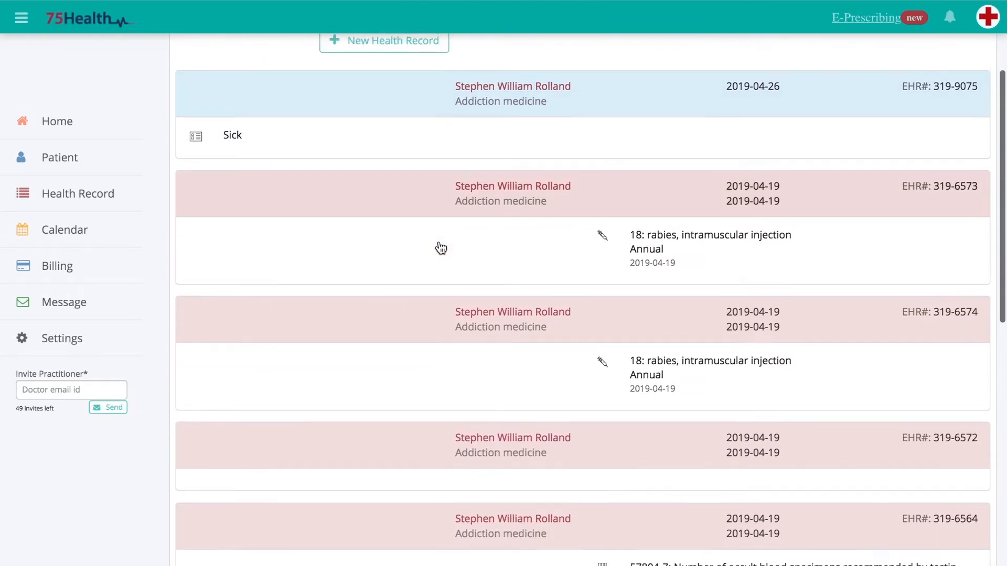
scroll(441, 247, "down", 10)
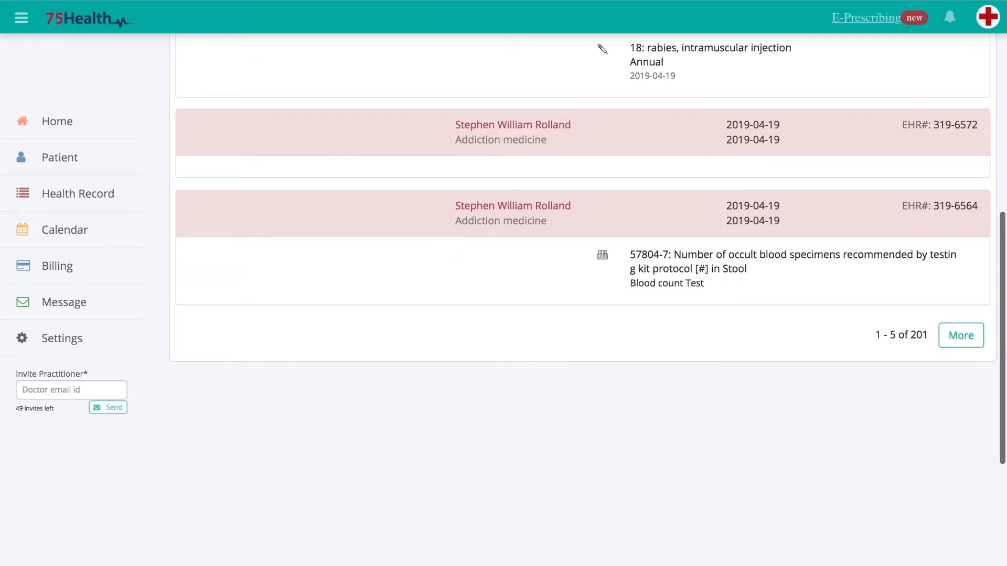
left_click(961, 336)
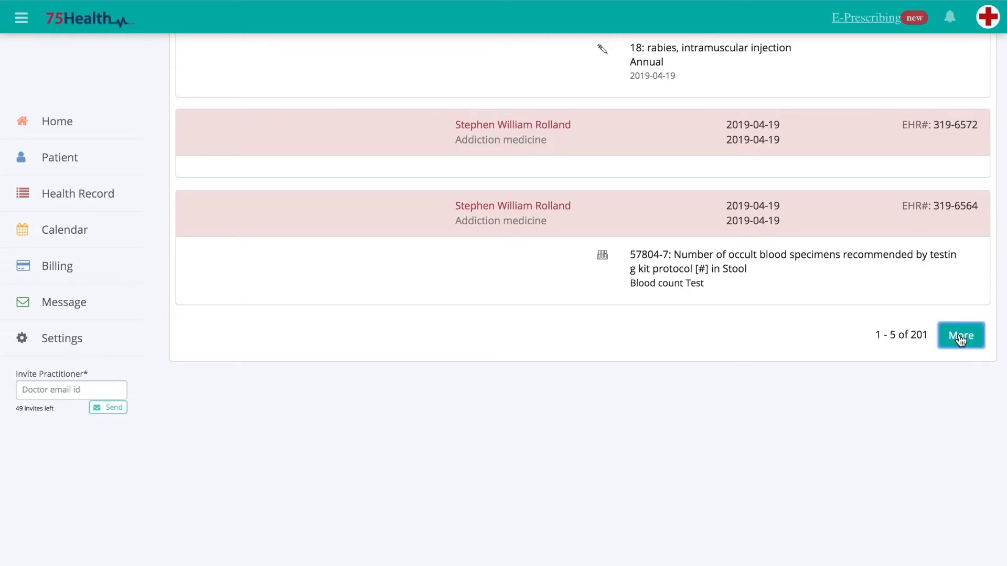
scroll(961, 341, "down", 10)
scroll(960, 341, "up", 20)
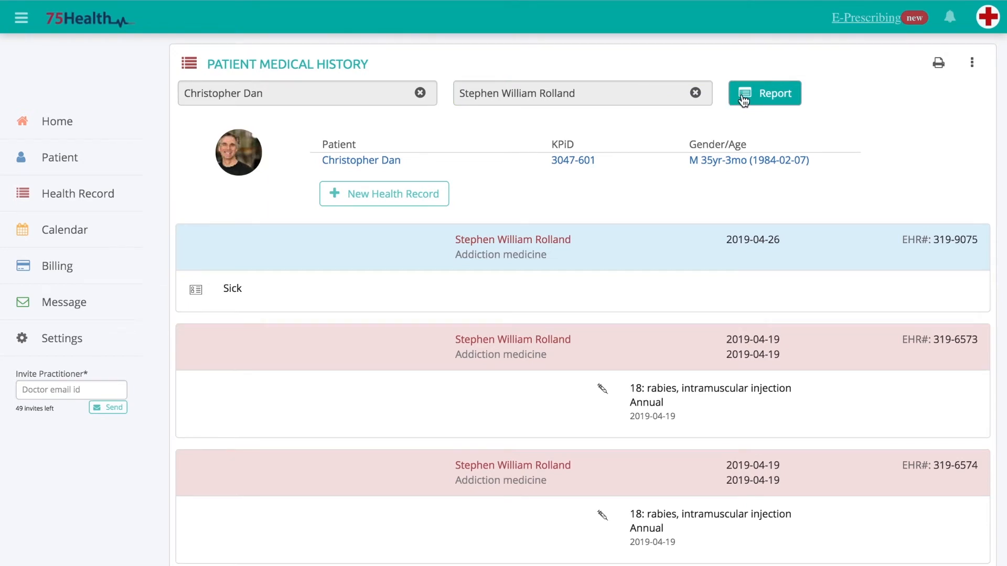
Step: Clear the patient and provider filters and add a Date Created = Past Month filter
left_click(420, 94)
left_click(695, 93)
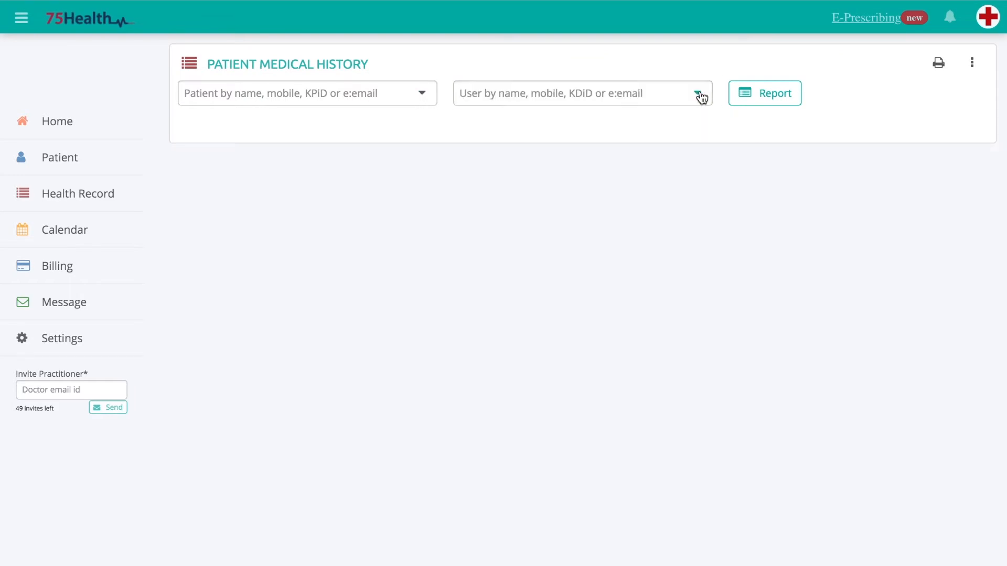
left_click(740, 97)
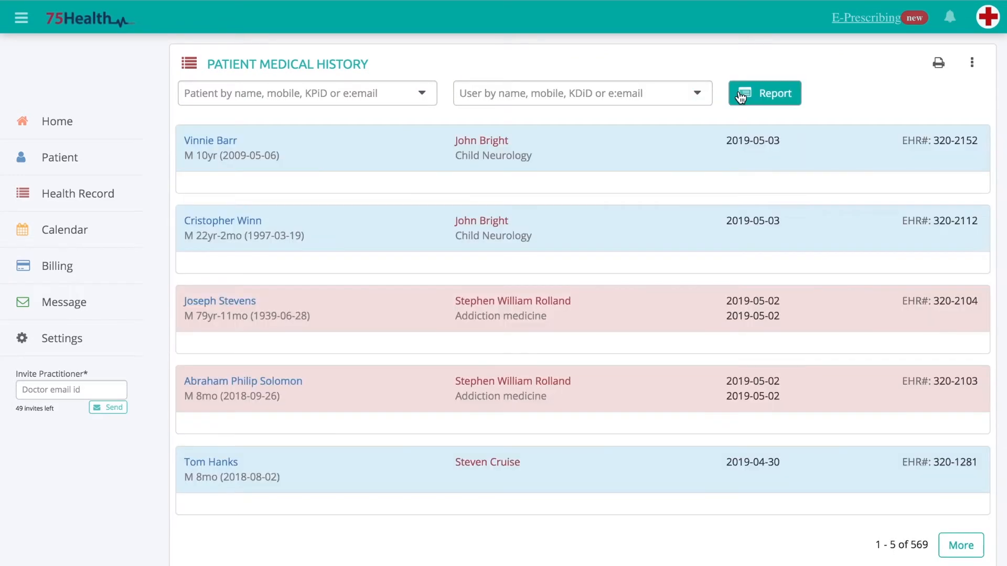
left_click(740, 97)
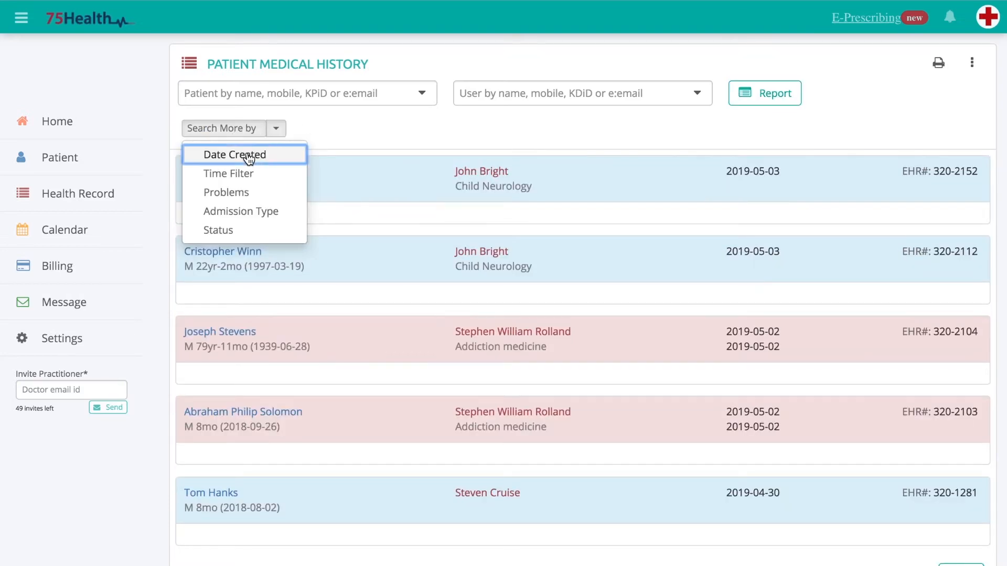
left_click(227, 153)
left_click(348, 137)
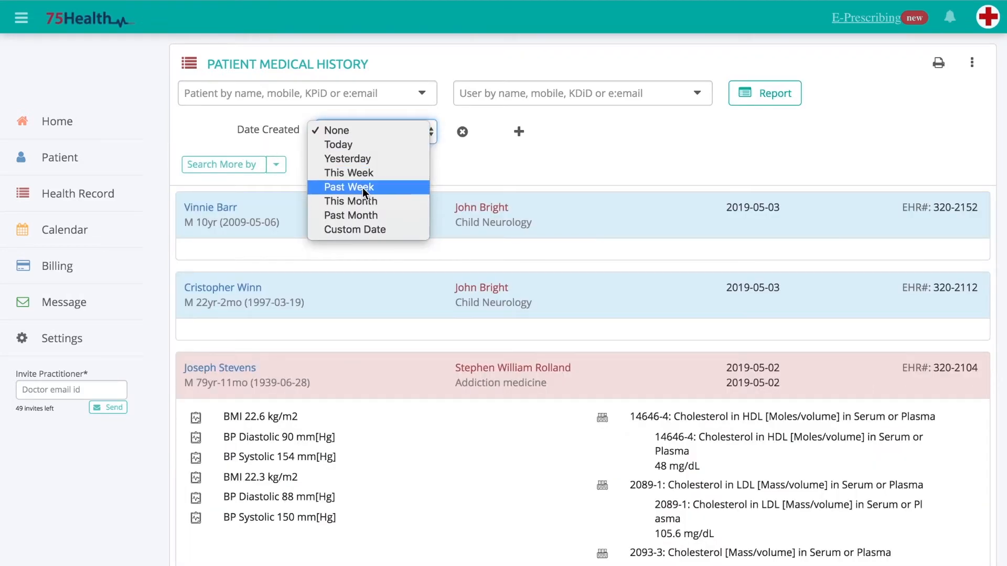
left_click(355, 216)
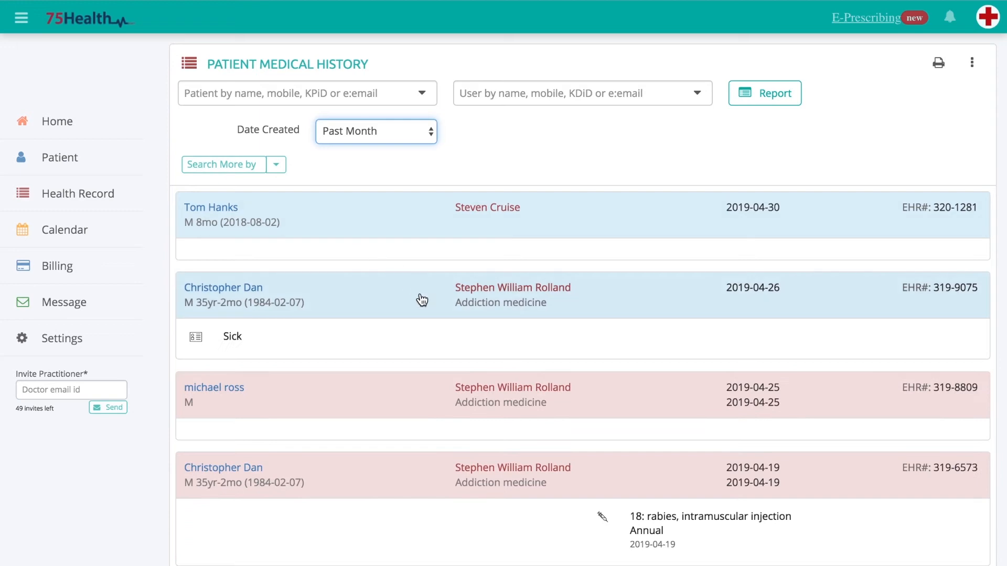
Step: Add a Status = Completed filter to the search
left_click(276, 164)
left_click(209, 269)
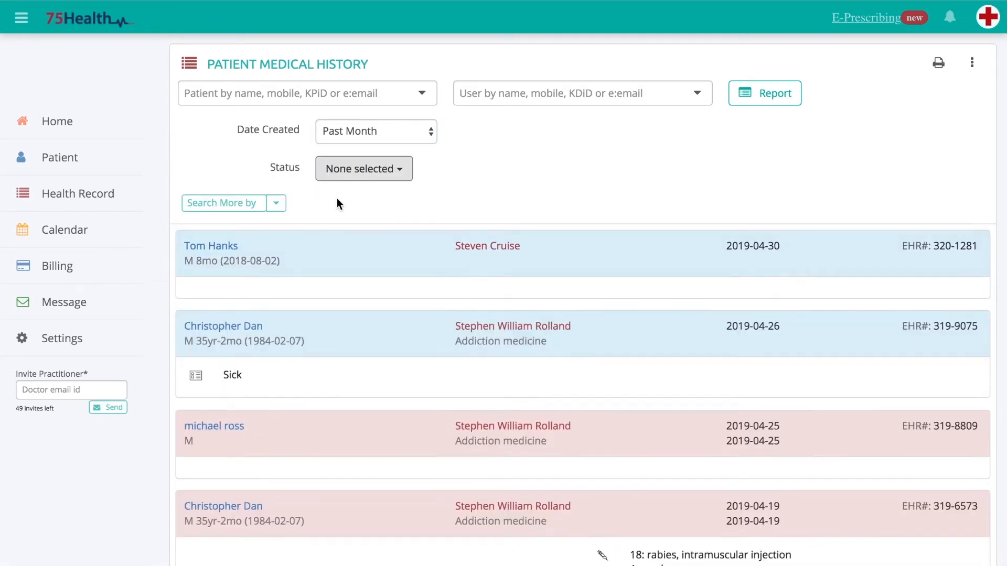
left_click(364, 168)
left_click(373, 269)
left_click(477, 194)
scroll(477, 194, "down", 10)
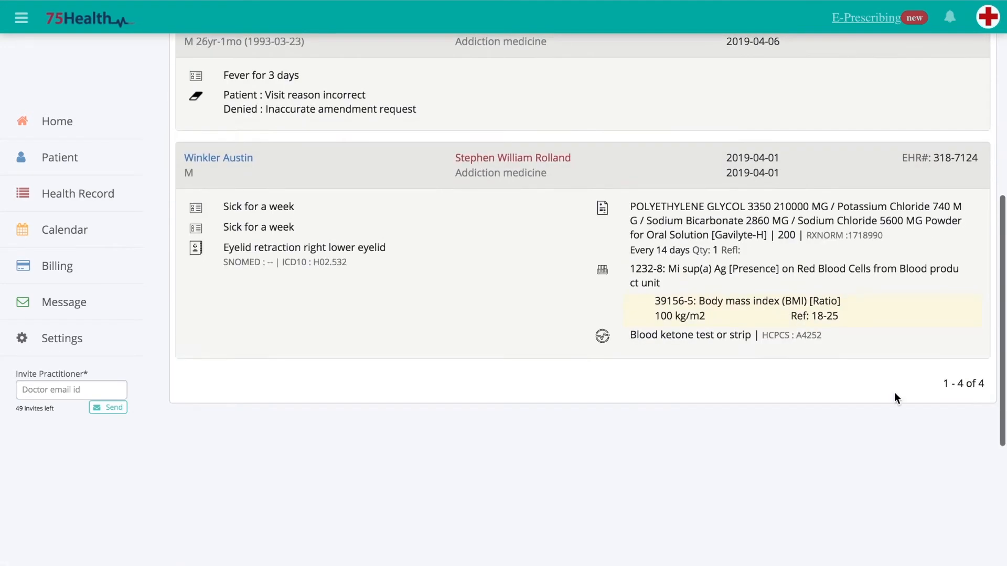
scroll(894, 392, "up", 10)
Step: Remove the status and date filters, filter by the patient, and start a new health record
left_click(422, 172)
left_click(458, 135)
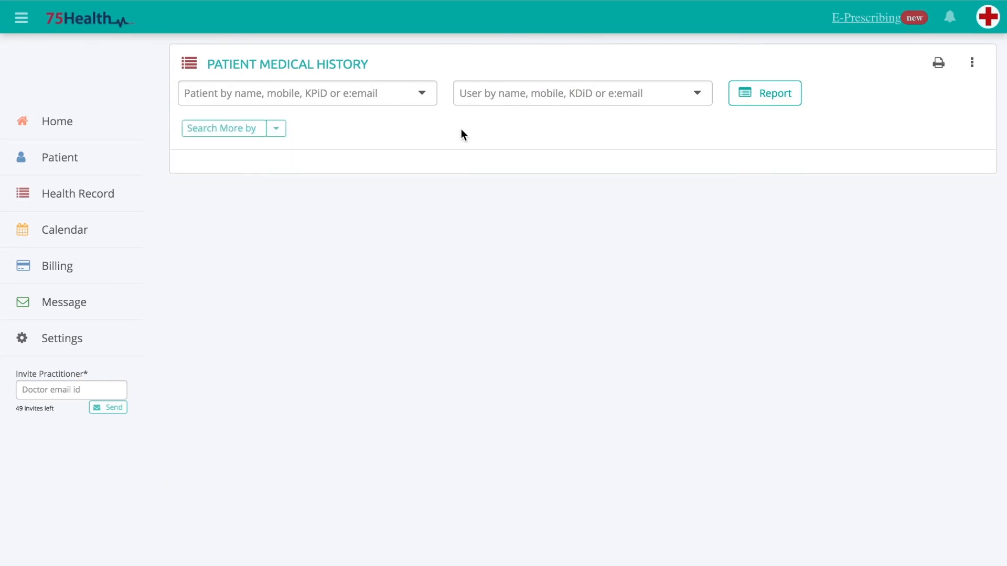
left_click(367, 94)
left_click(362, 159)
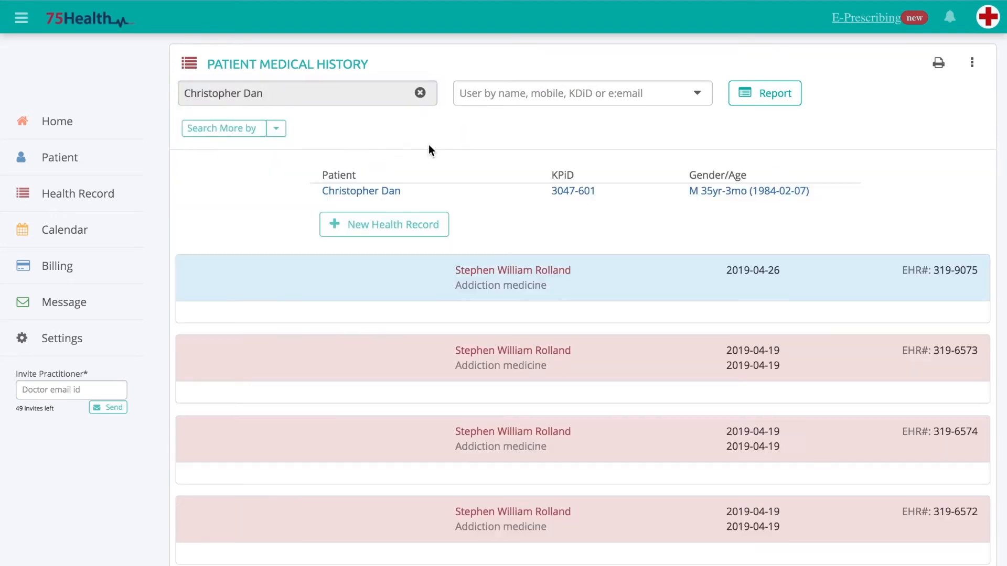
left_click(382, 231)
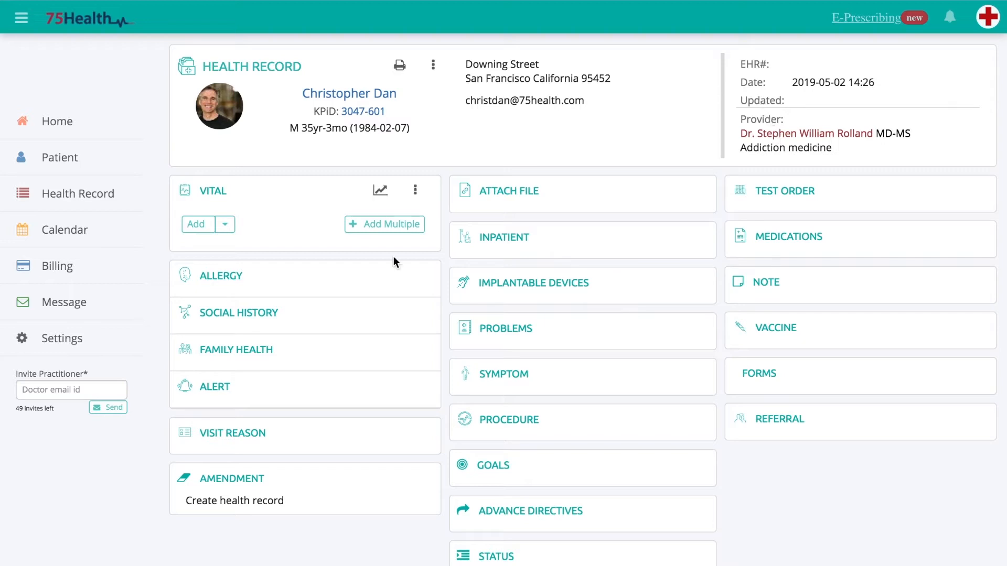
Step: Move the Visit Reason section above Vital, then hide and restore the Vital section
mouse_move(394, 267)
left_click_drag(278, 431, 256, 204)
scroll(288, 236, "down", 5)
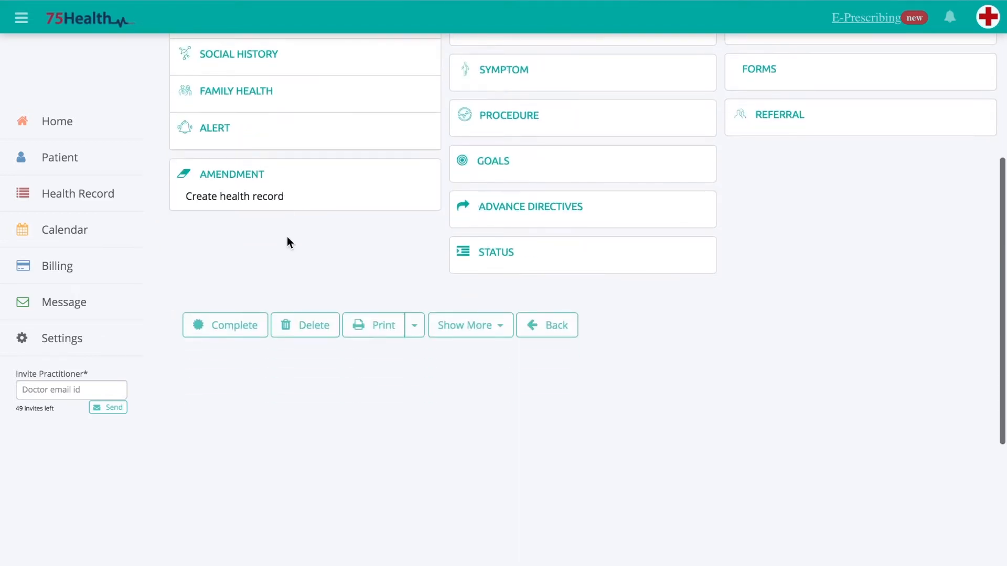
left_click(464, 325)
scroll(483, 376, "down", 2)
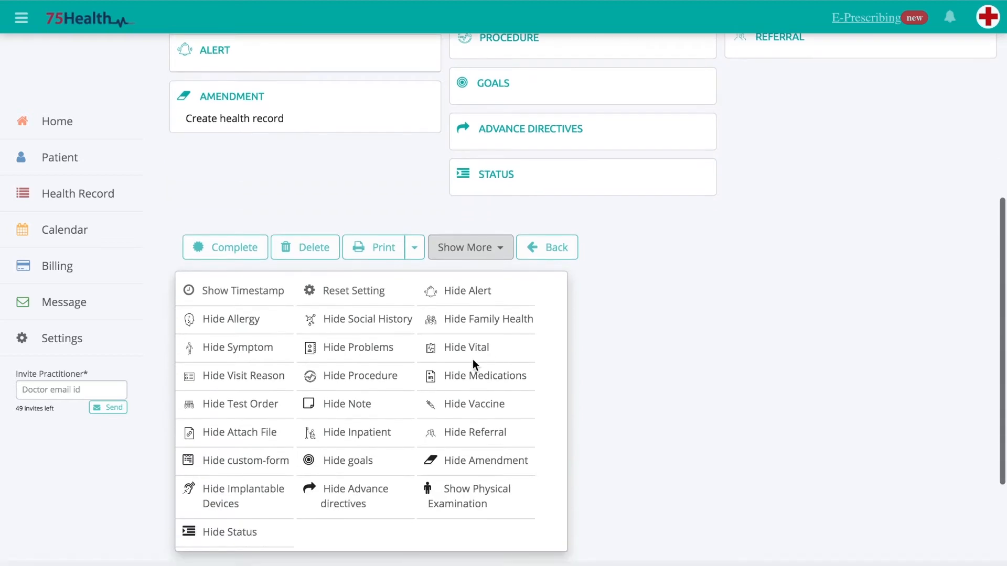
left_click(473, 360)
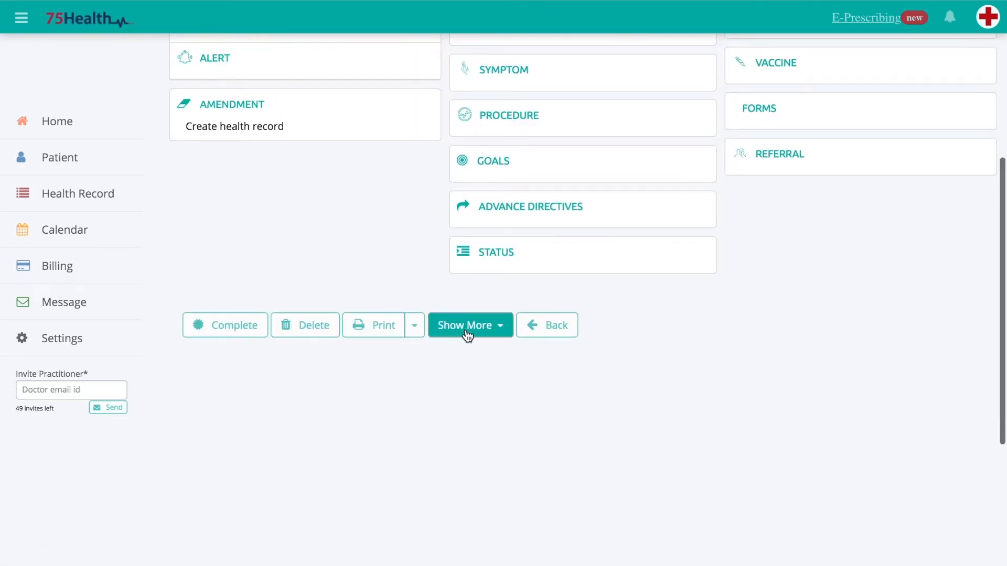
left_click(467, 333)
left_click(465, 420)
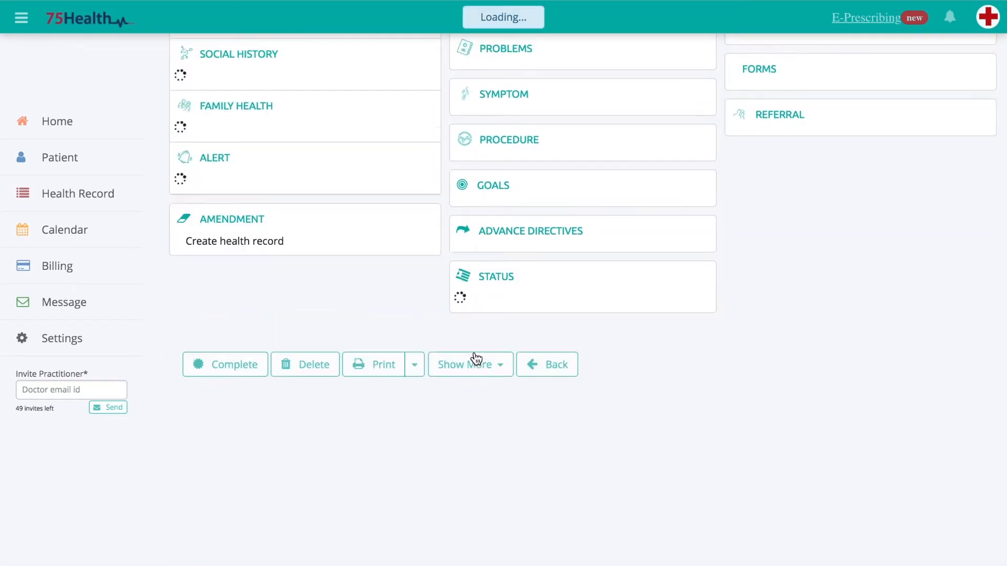
Step: Add the Physical Examination section and begin a new visit reason entry
left_click(461, 331)
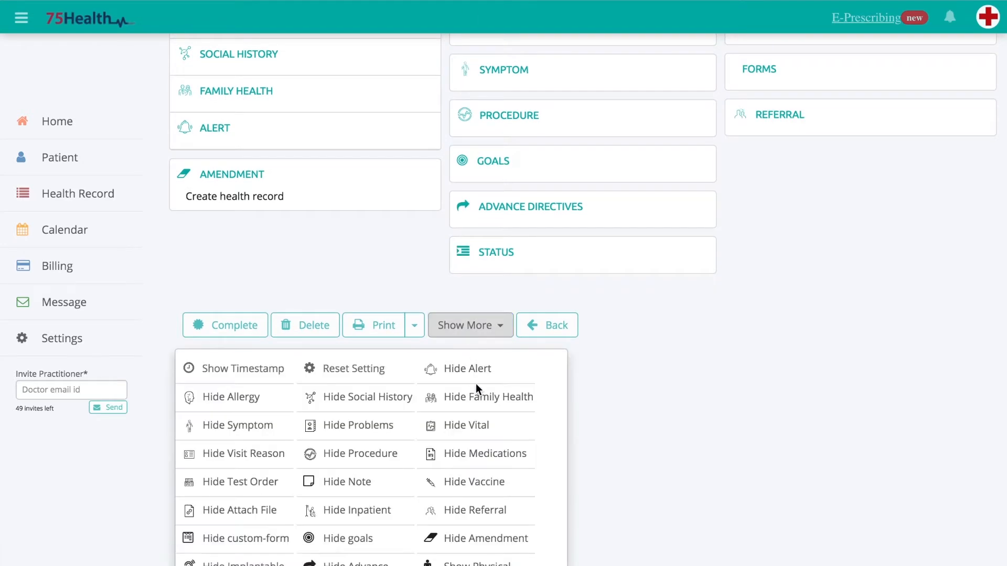
scroll(476, 386, "down", 2)
left_click(446, 477)
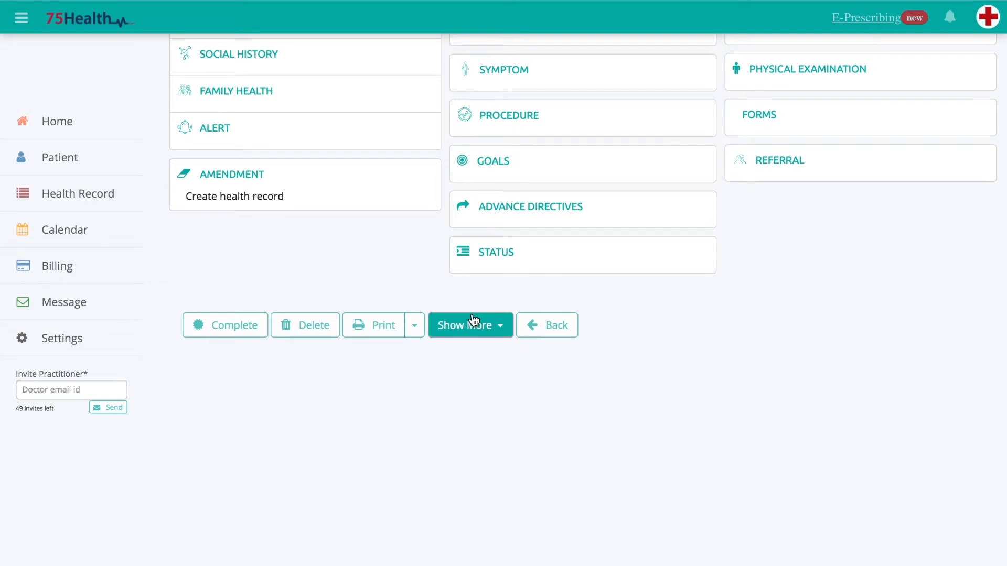
scroll(473, 320, "up", 5)
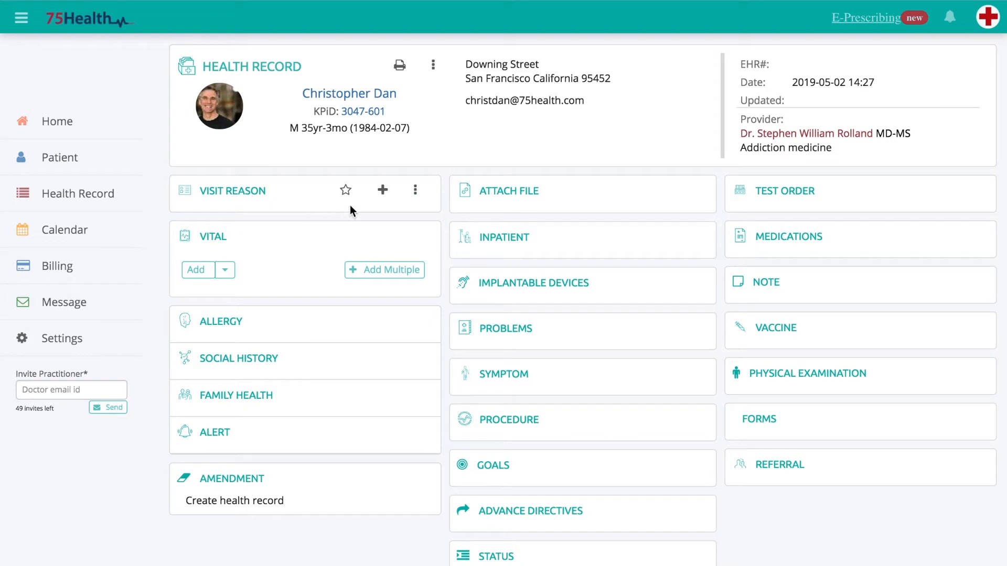
left_click(382, 190)
Step: Enter the visit reason 'Sick for 3 days' and mark it as a favorite
type("Sick for 3 days")
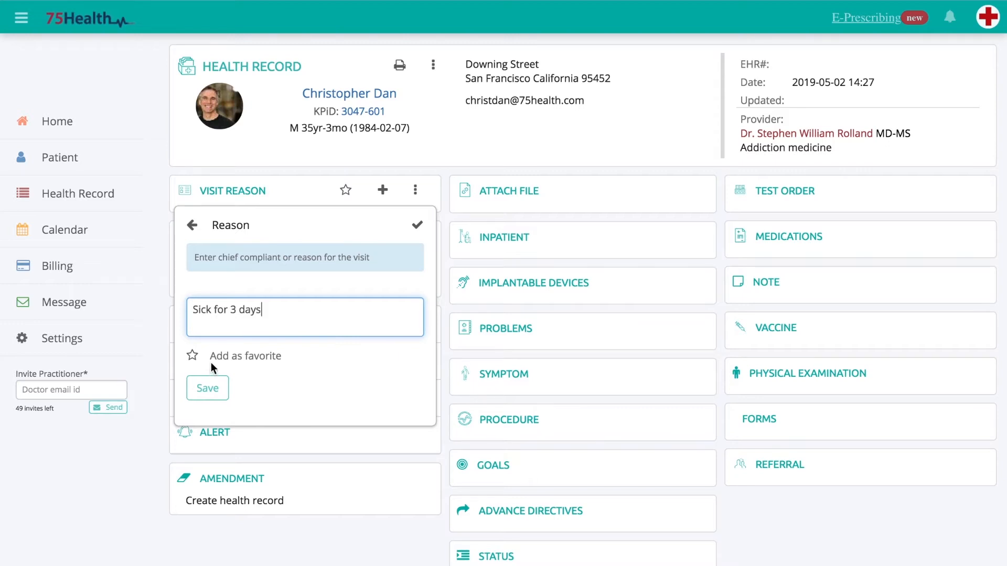
left_click(193, 356)
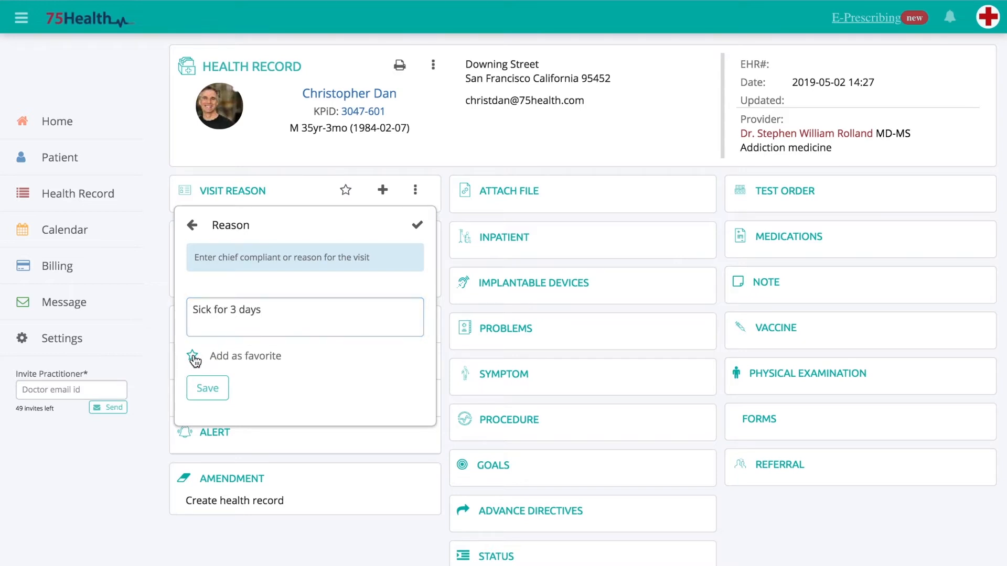
left_click(193, 357)
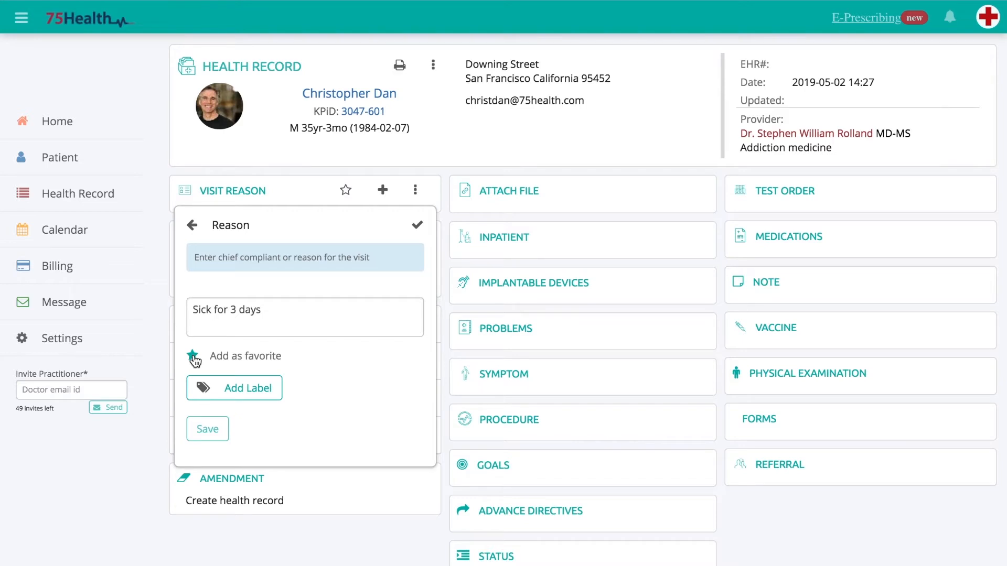
left_click(193, 358)
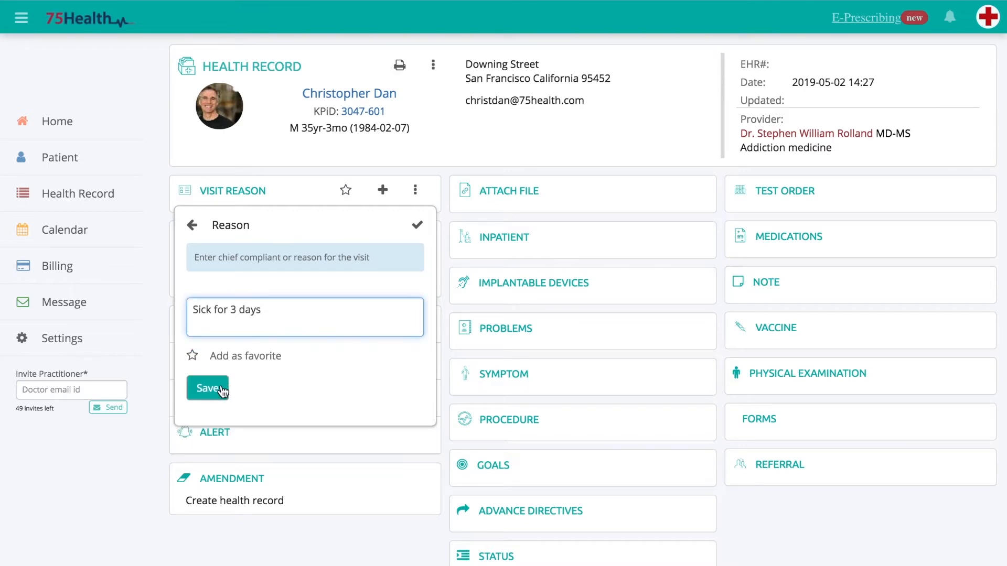
left_click(193, 357)
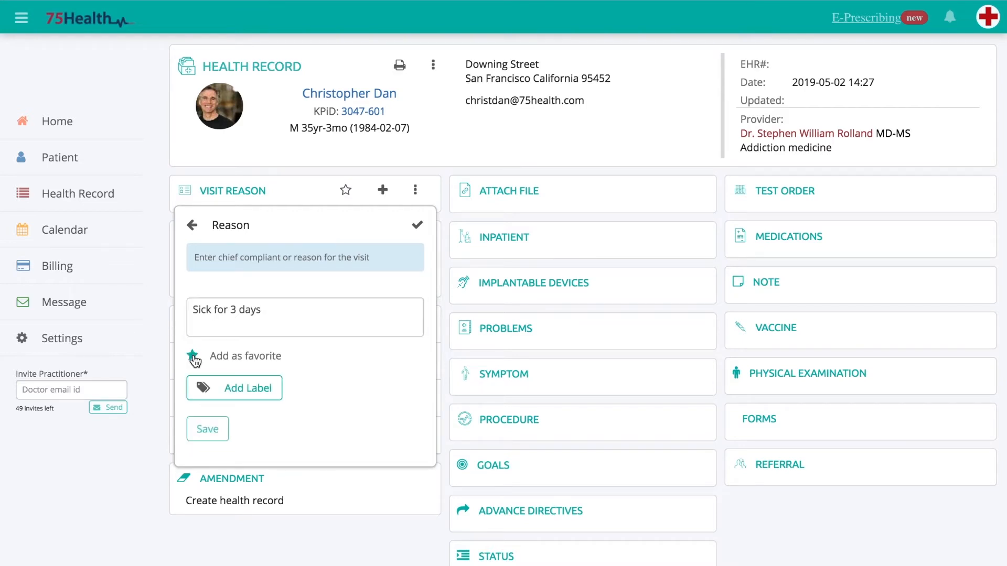
Step: Tag the favorite with MALARIA and a new FEVER + label, then save it
left_click(231, 388)
scroll(247, 342, "down", 2)
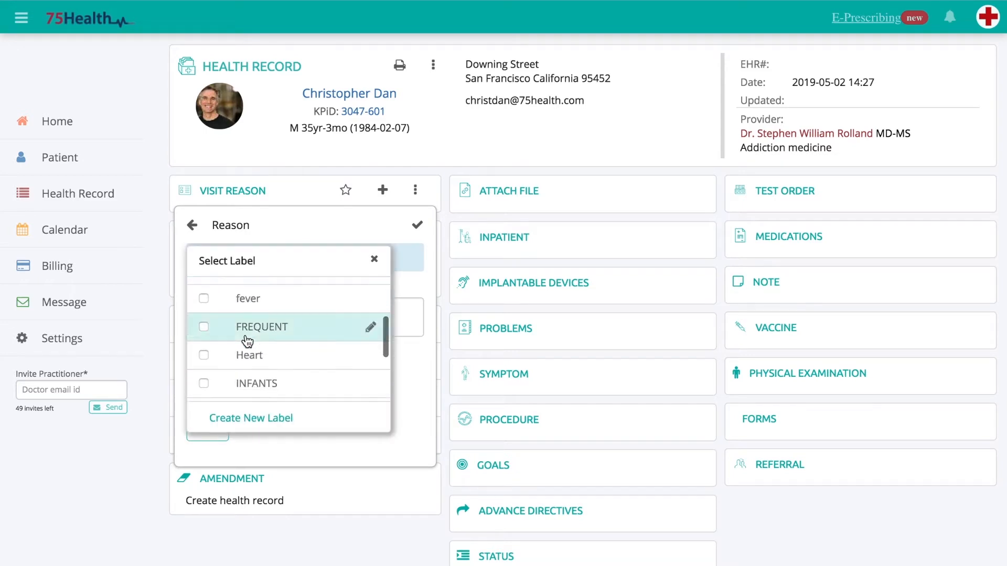
scroll(247, 341, "down", 2)
scroll(207, 340, "down", 2)
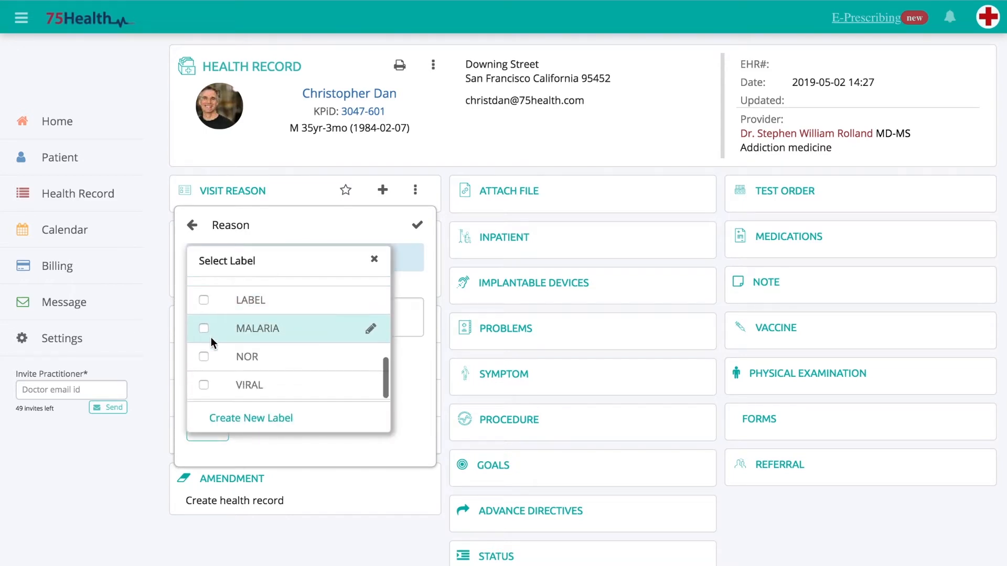
left_click(202, 328)
left_click(224, 419)
type("FEVER =")
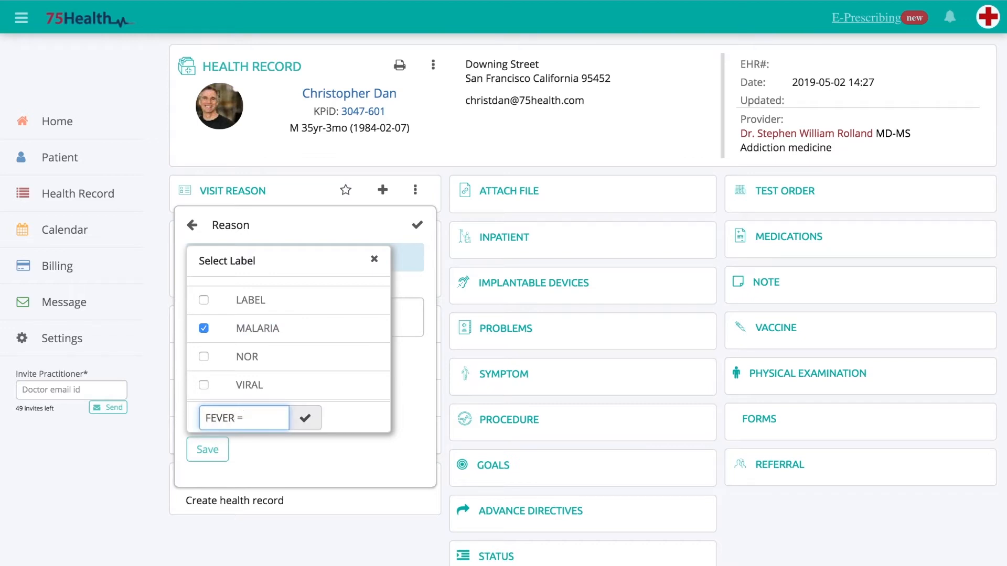
key("BackSpace")
type("+")
left_click(300, 421)
left_click(375, 260)
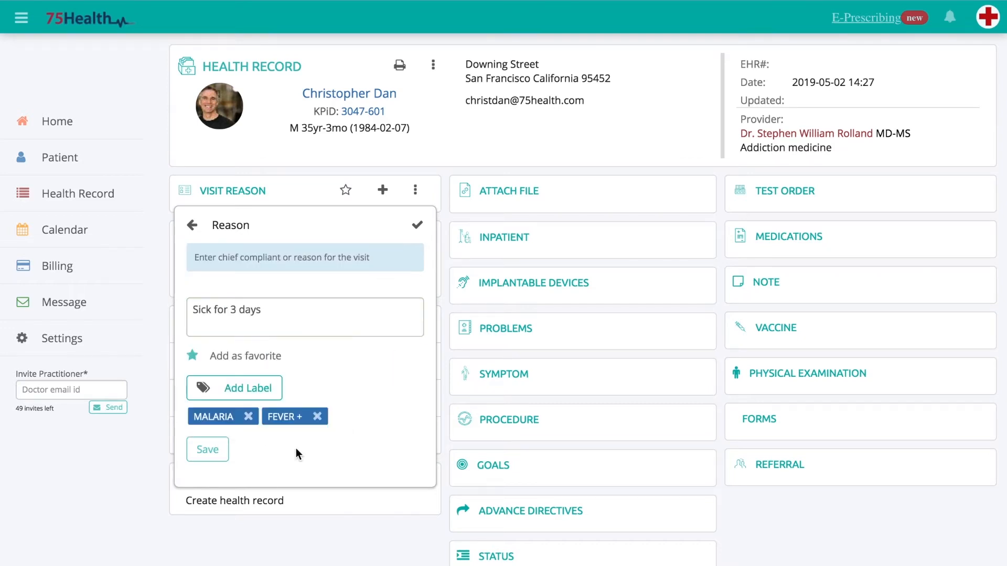
left_click(220, 457)
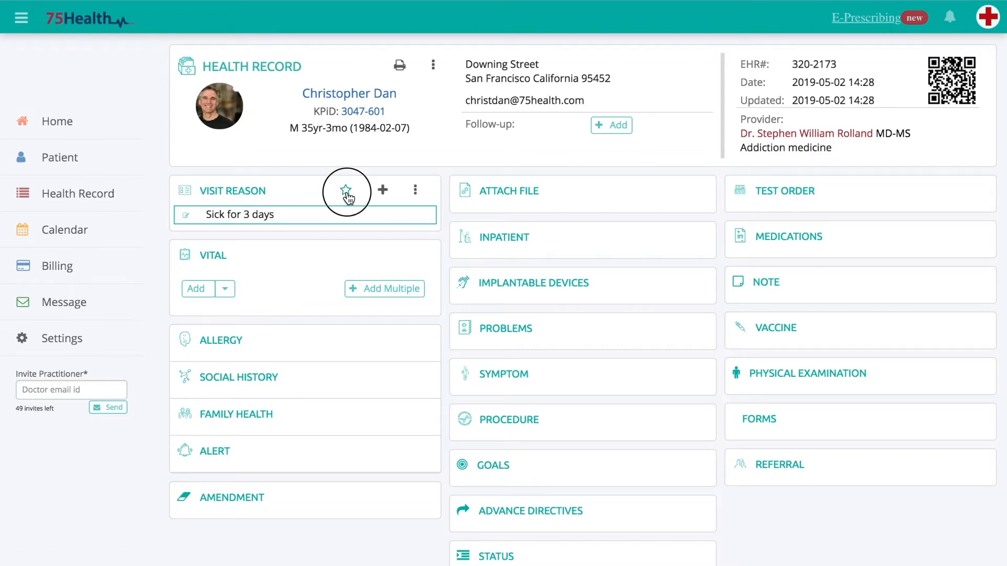
Step: Add the 'Sick for 3 days' favorite to the record using the FEVER + label filter
left_click(348, 191)
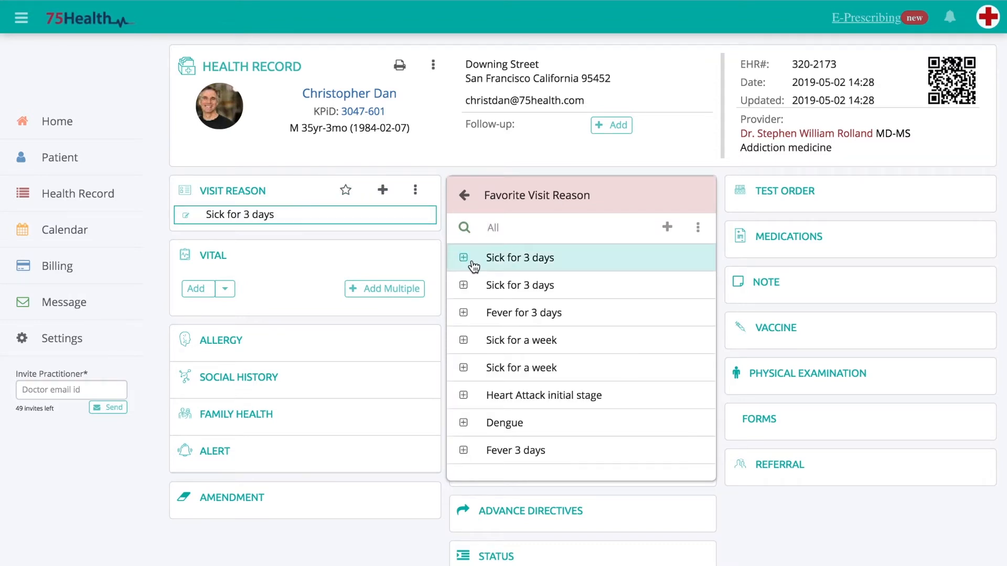
left_click(695, 228)
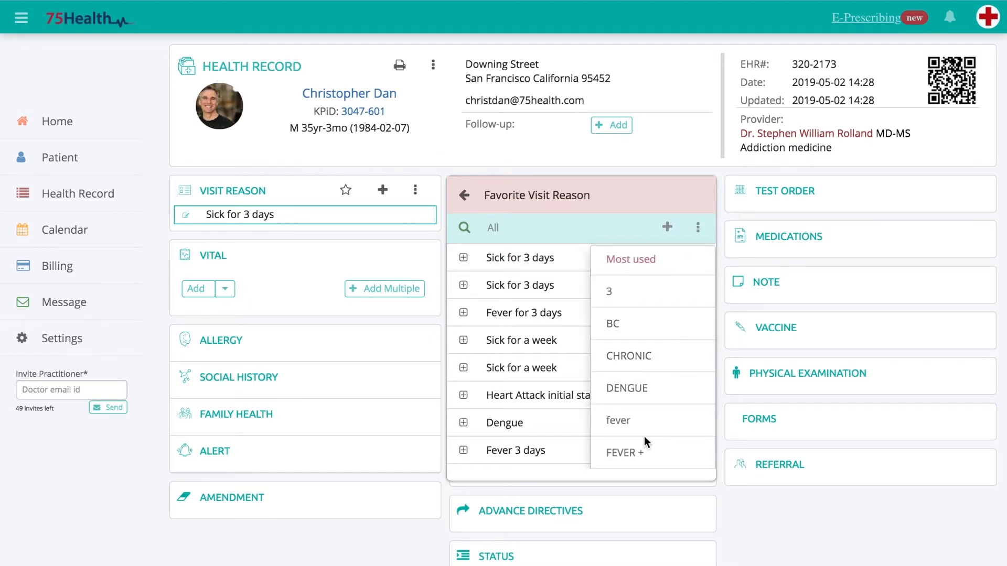
left_click(635, 458)
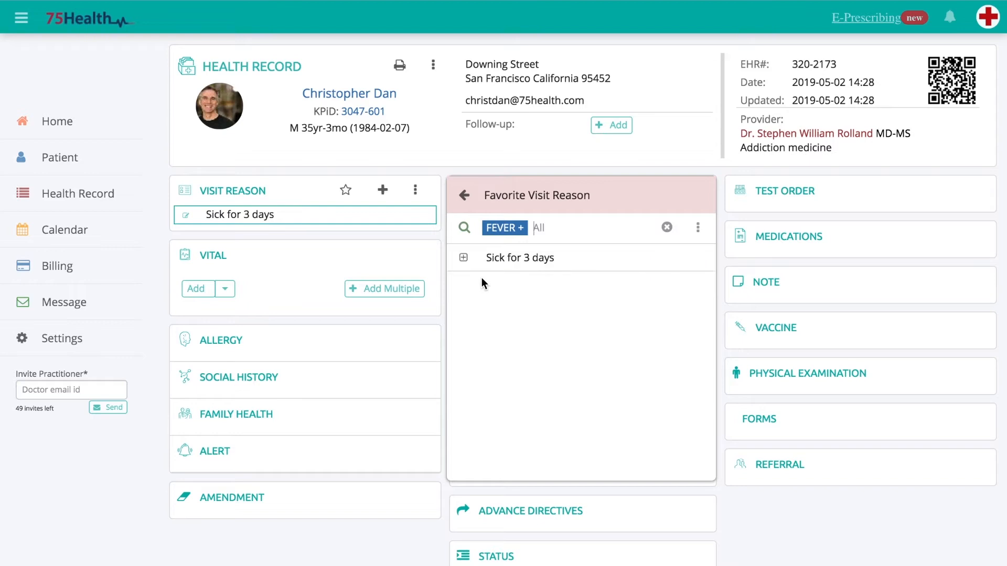
left_click(464, 257)
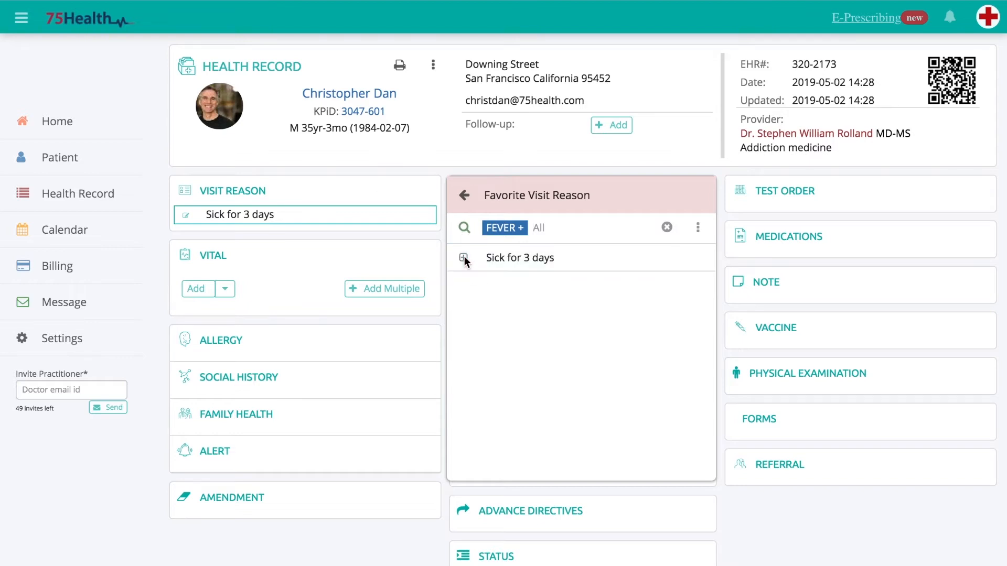
left_click(463, 195)
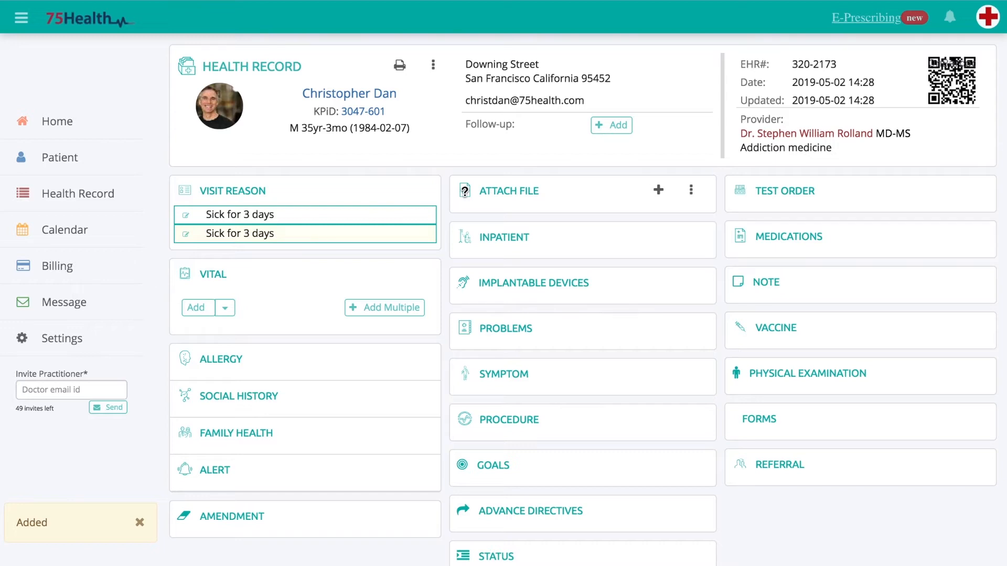
Step: Change one visit reason to 'Sick for 4 days' and delete the duplicate 'Sick for 3 days'
left_click(185, 214)
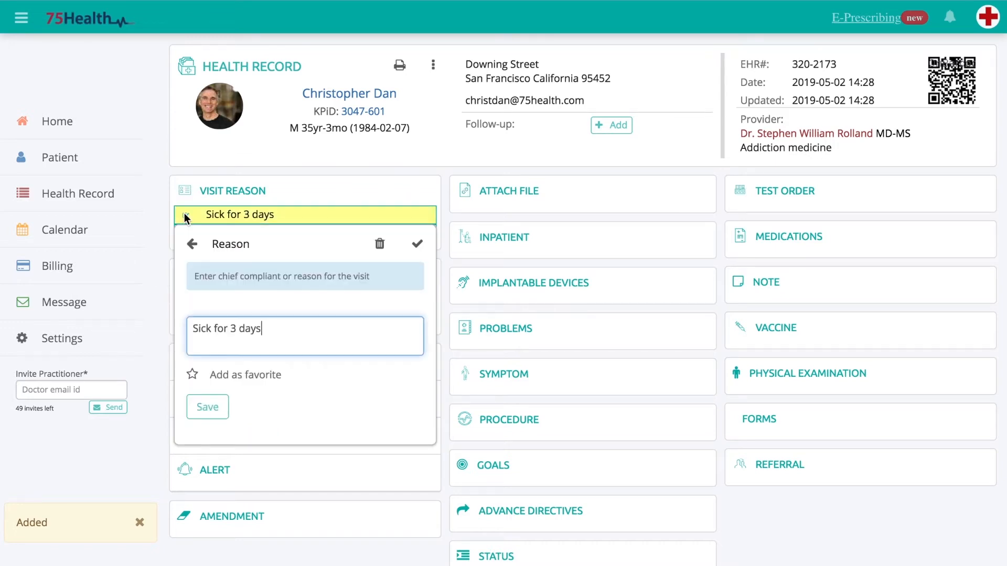
left_click(267, 329)
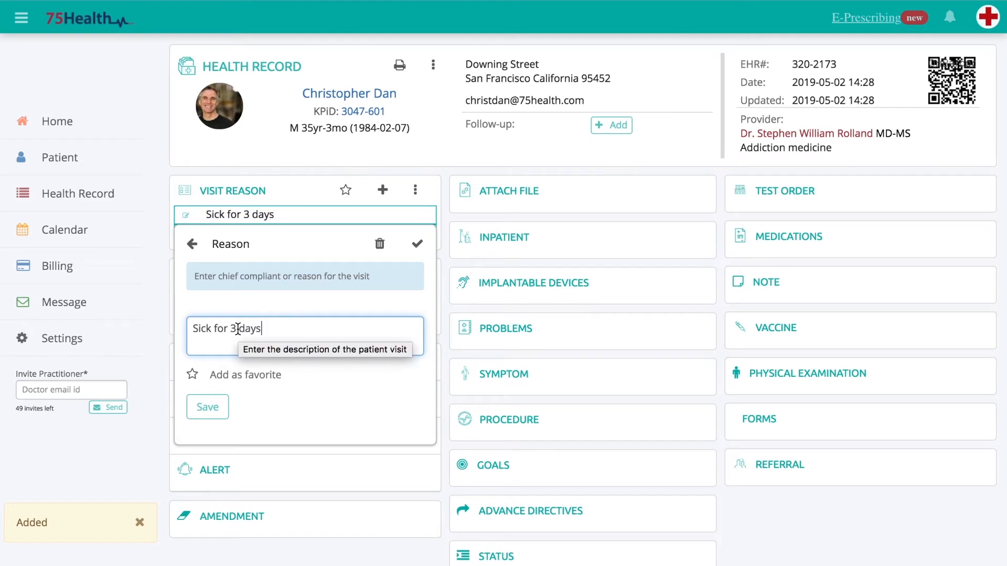
left_click(237, 328)
key("BackSpace")
type("4")
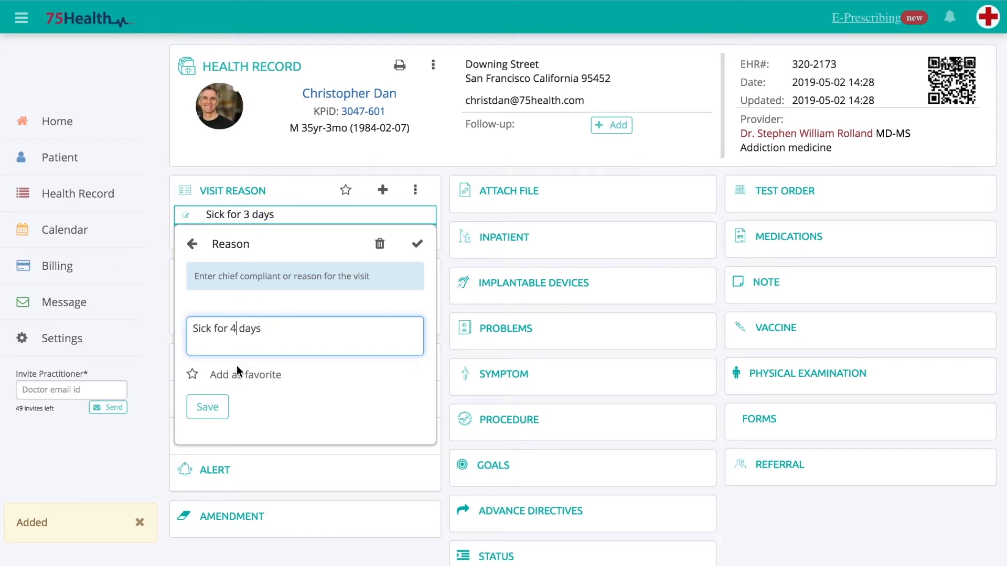
left_click(205, 408)
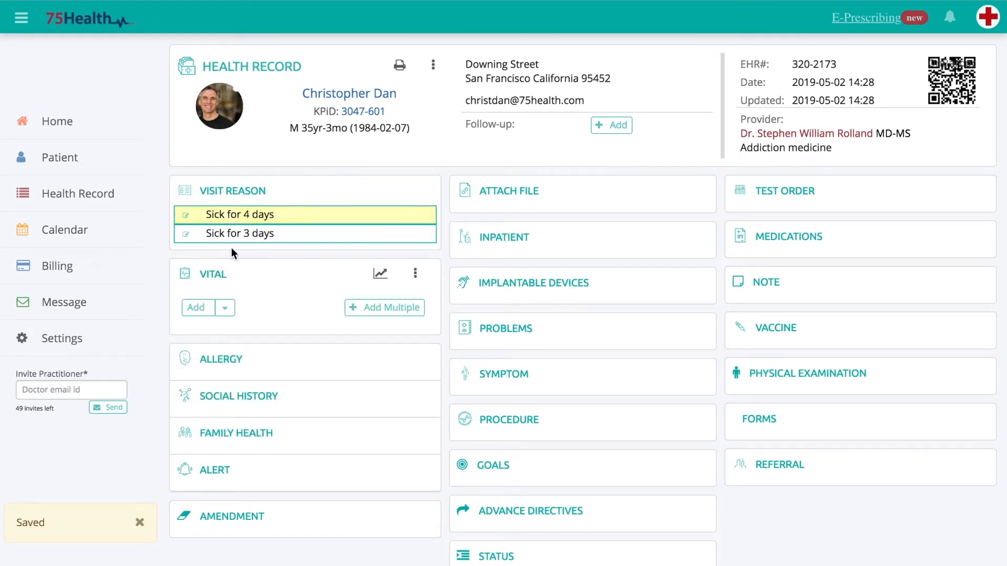
left_click(190, 237)
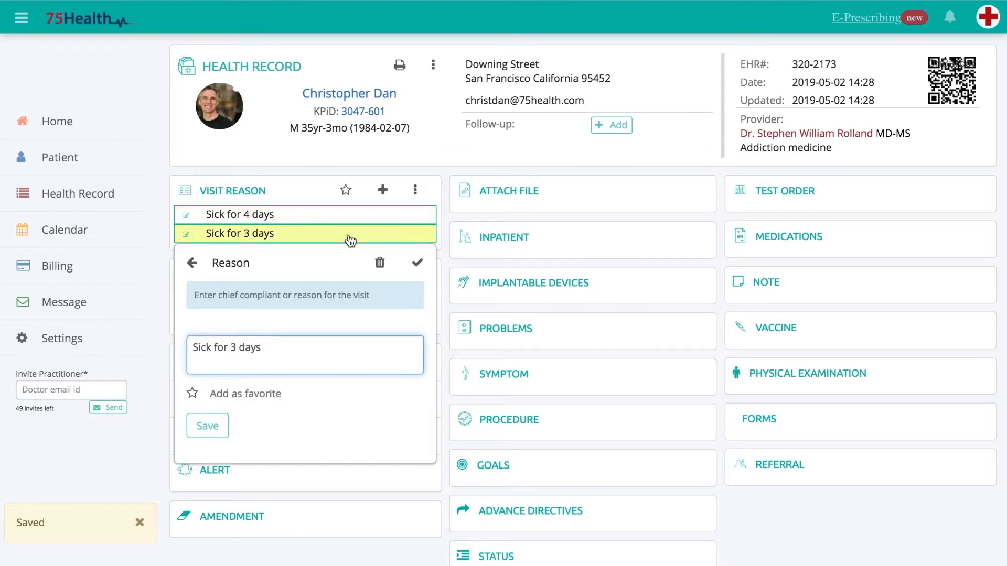
left_click(383, 262)
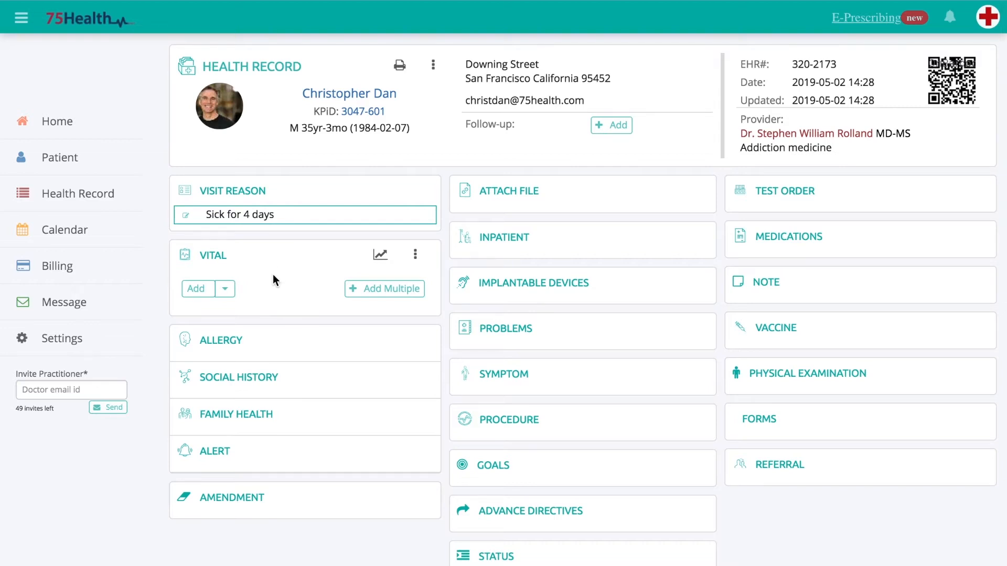
Step: Record the patient's weight as 90 kilograms
left_click(225, 289)
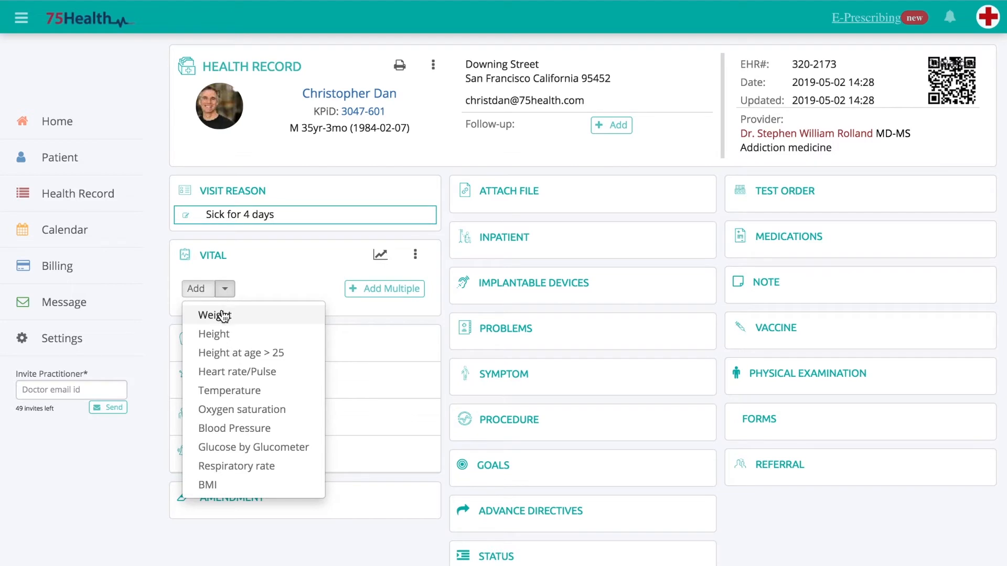
left_click(224, 316)
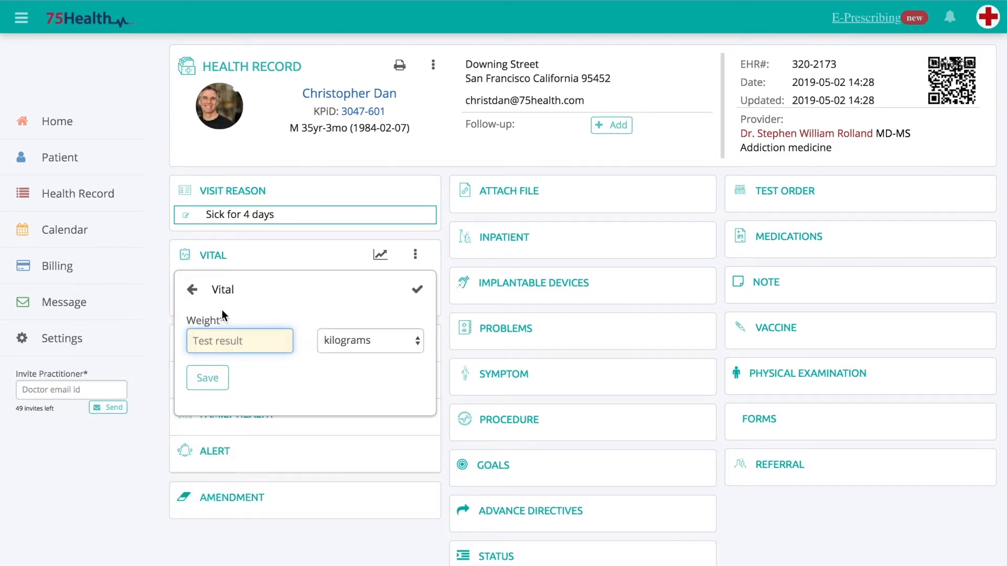
type("90")
left_click(220, 380)
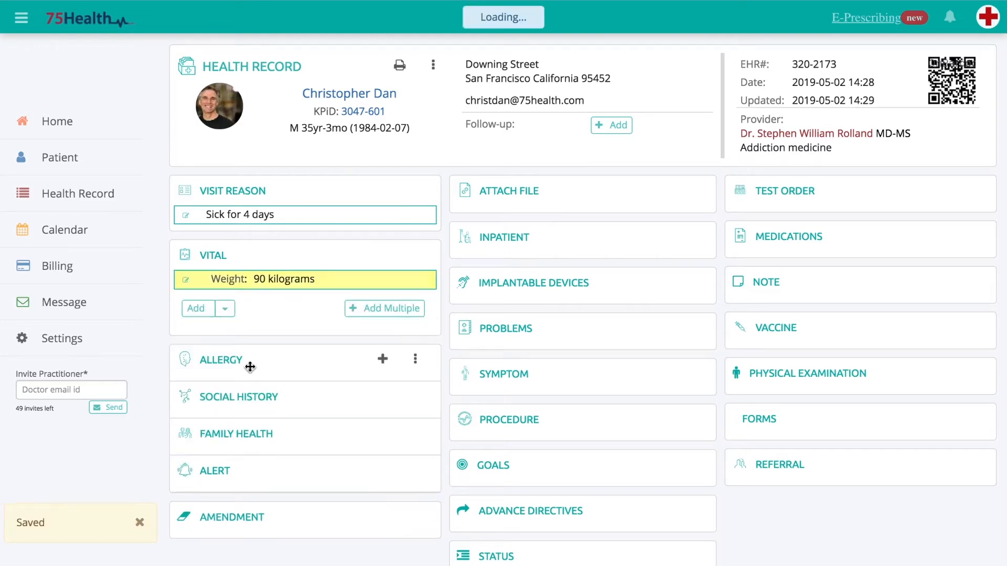
Step: Record a height of 5'8" in ft-in, giving a BMI of 30 kg/m2
left_click(225, 309)
left_click(218, 355)
type("5'8")
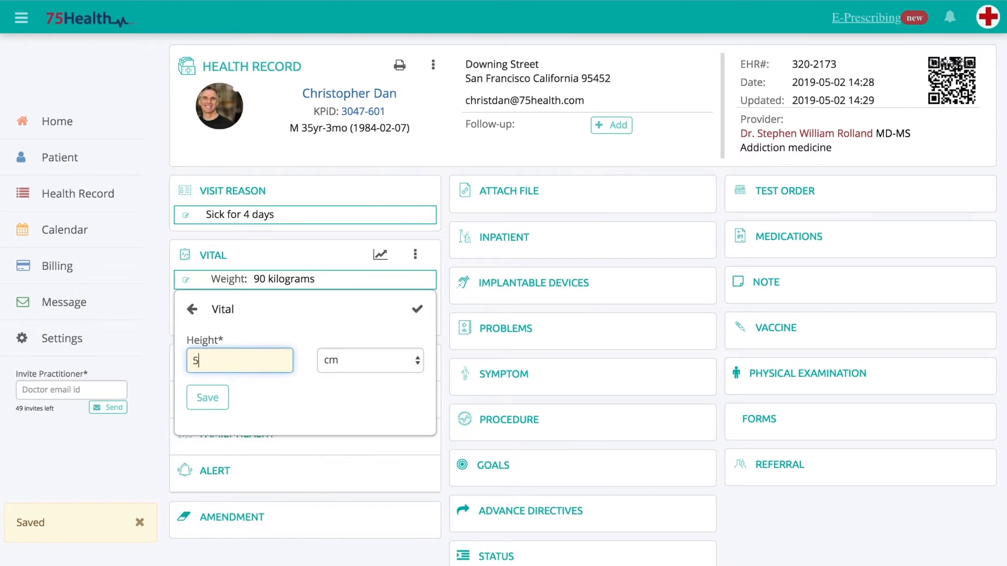
left_click(330, 359)
left_click(333, 372)
left_click(220, 400)
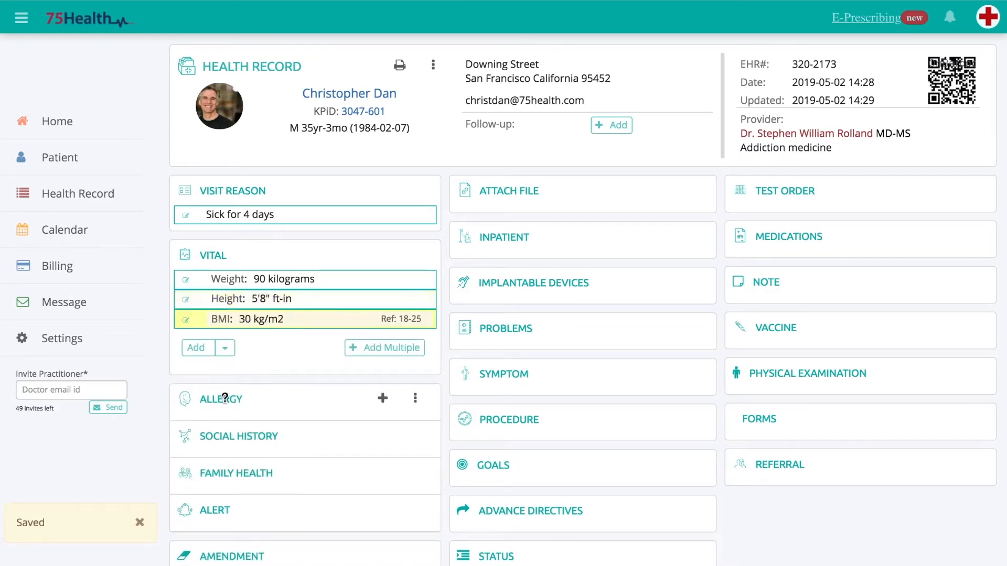
mouse_move(269, 352)
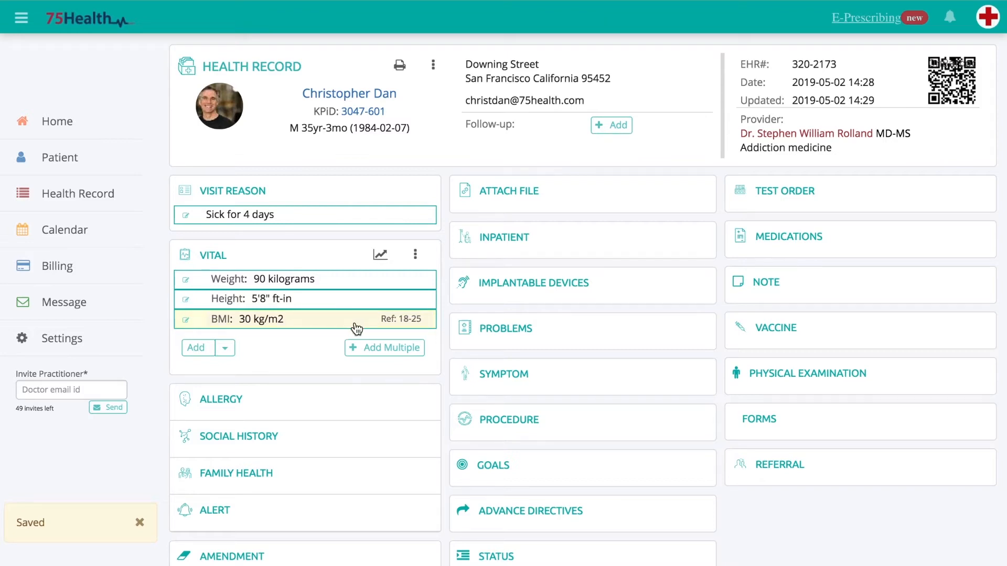
scroll(291, 235, "down", 3)
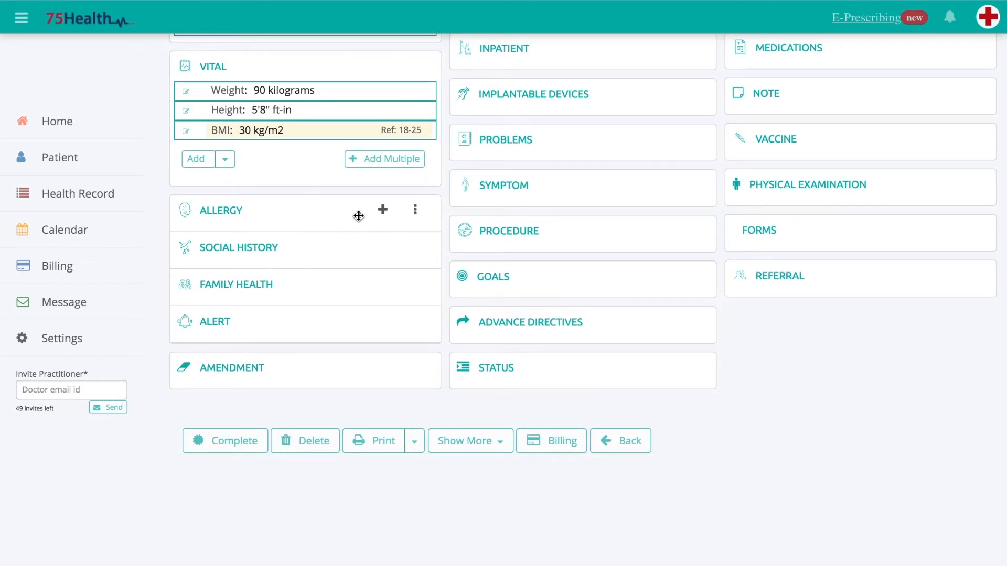
left_click(383, 211)
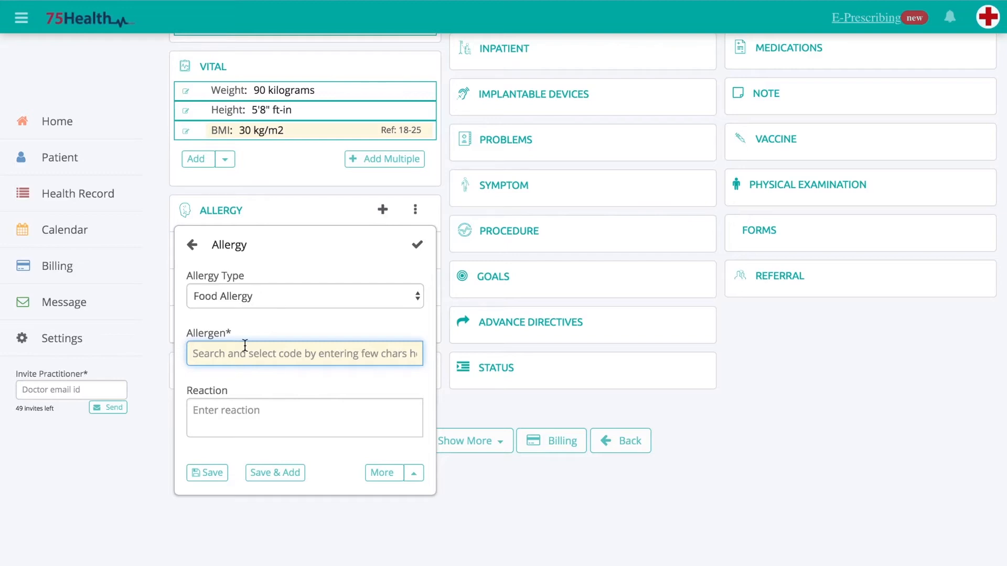
Step: Save a sulfur compound allergy with throat soreness, adding severity and notes fields
type("F")
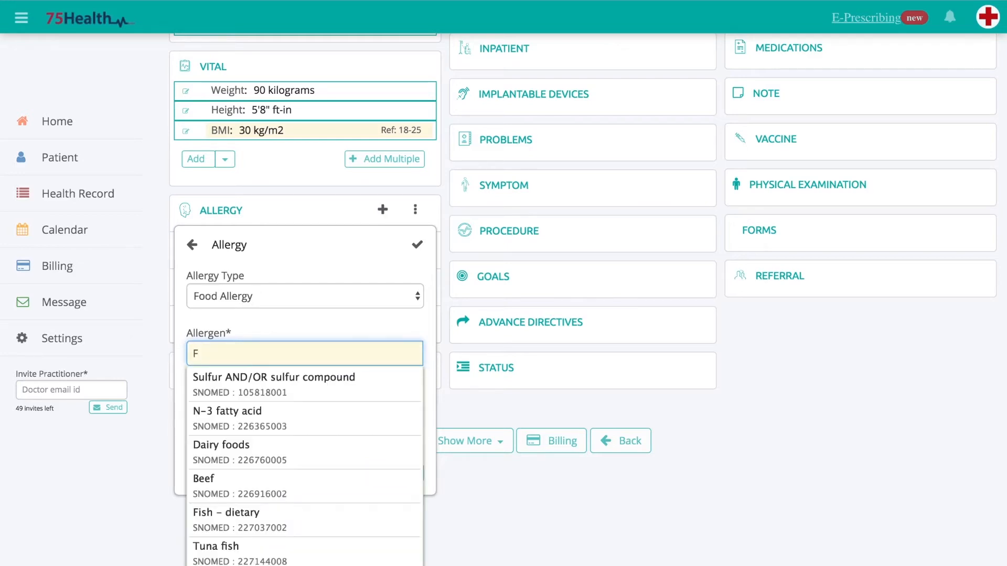
left_click(235, 384)
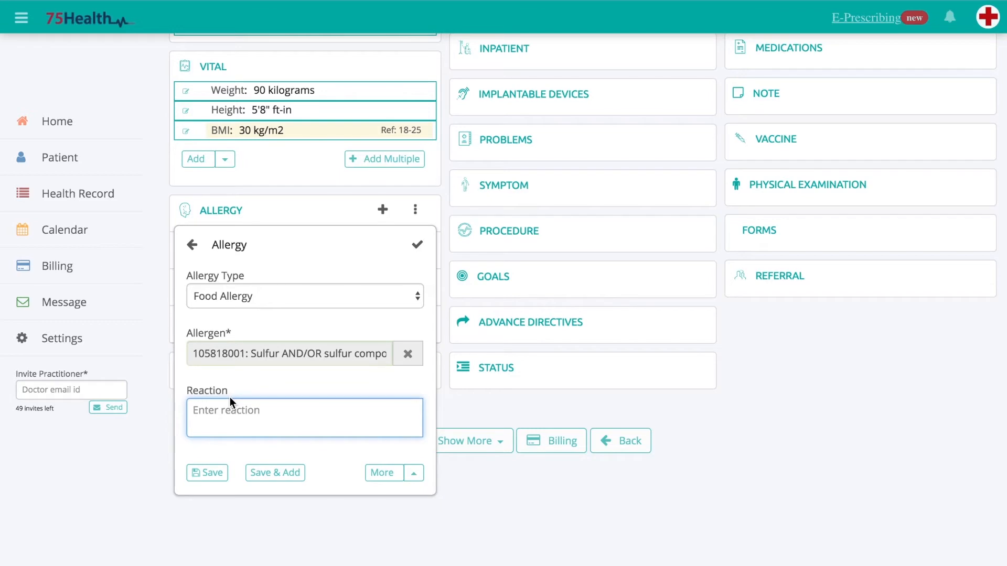
type("R")
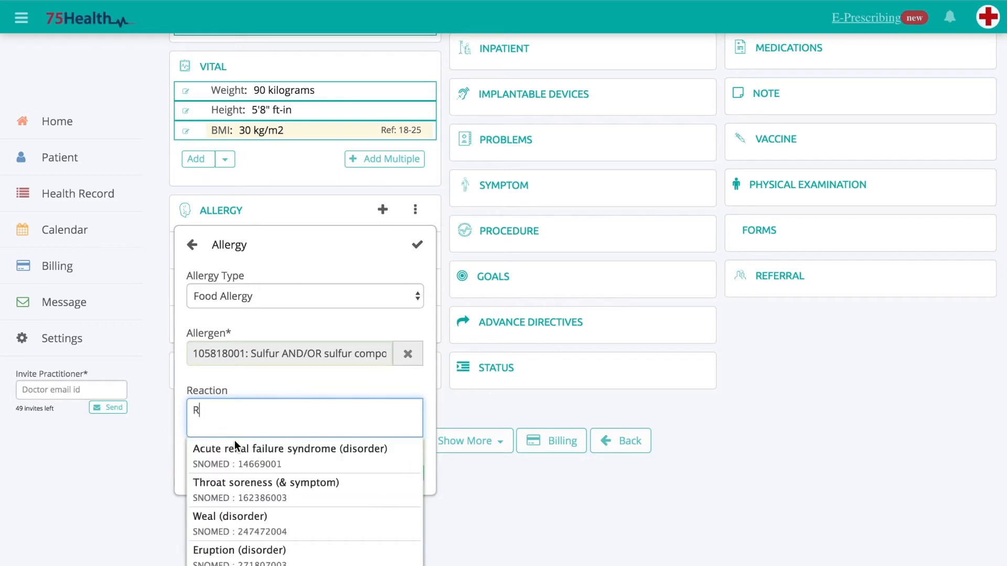
left_click(227, 483)
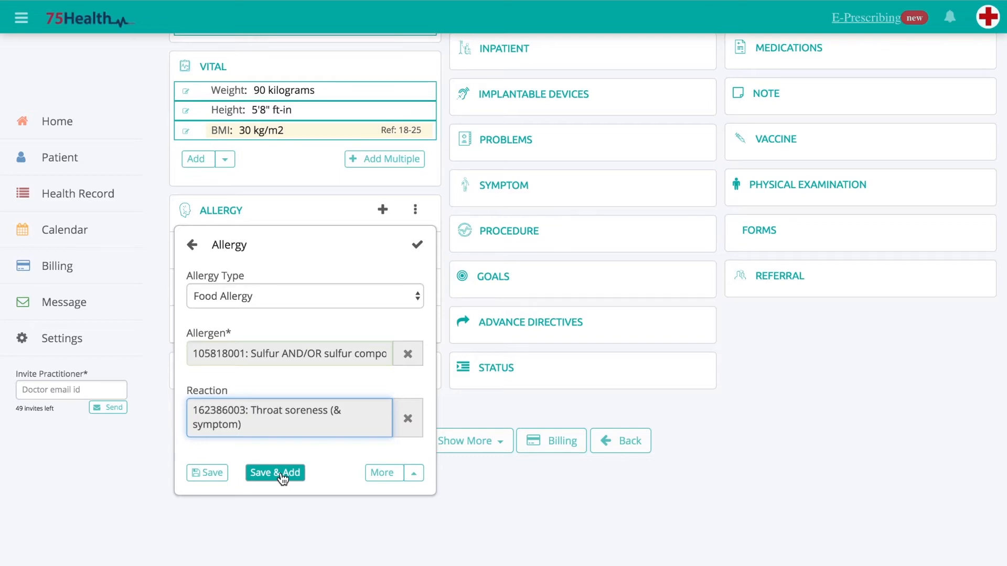
left_click(408, 473)
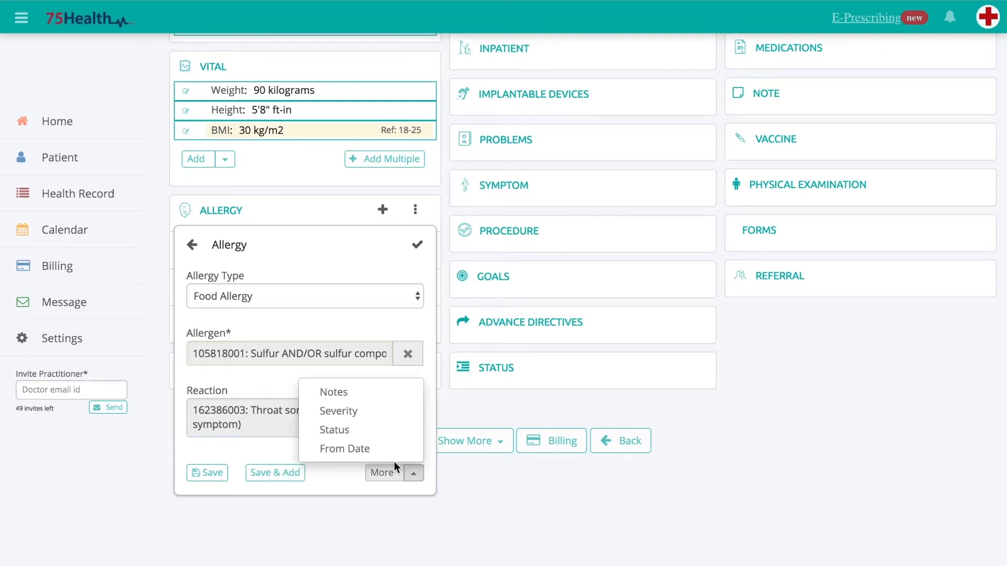
left_click(355, 414)
left_click(414, 524)
scroll(367, 420, "down", 1)
left_click(355, 400)
scroll(355, 395, "down", 2)
left_click(272, 440)
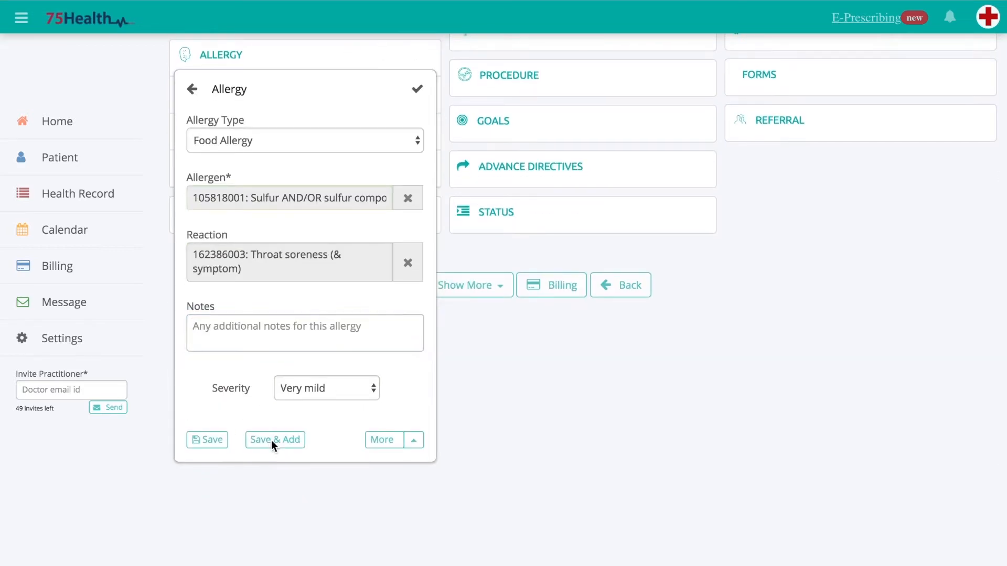
Step: Save a food allergy to red kidney beans with bloating, without a severity field
left_click(243, 174)
left_click(243, 188)
type("RE")
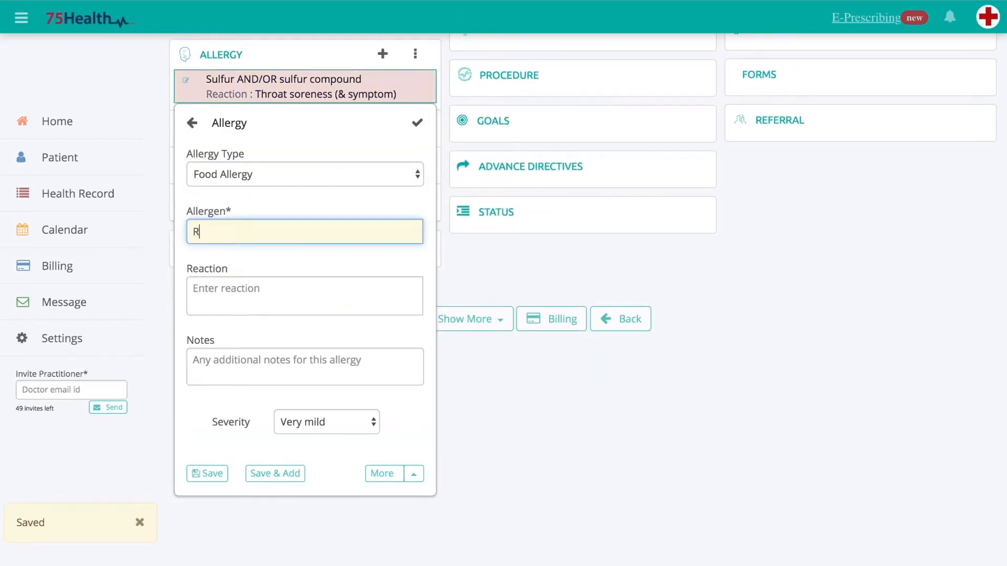
left_click(231, 270)
left_click(254, 398)
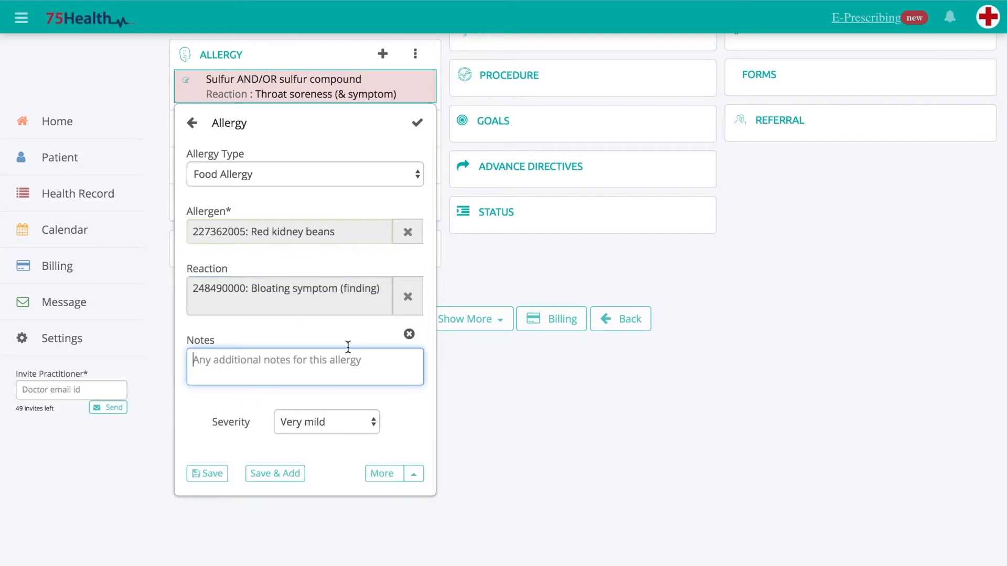
left_click(408, 332)
left_click(404, 352)
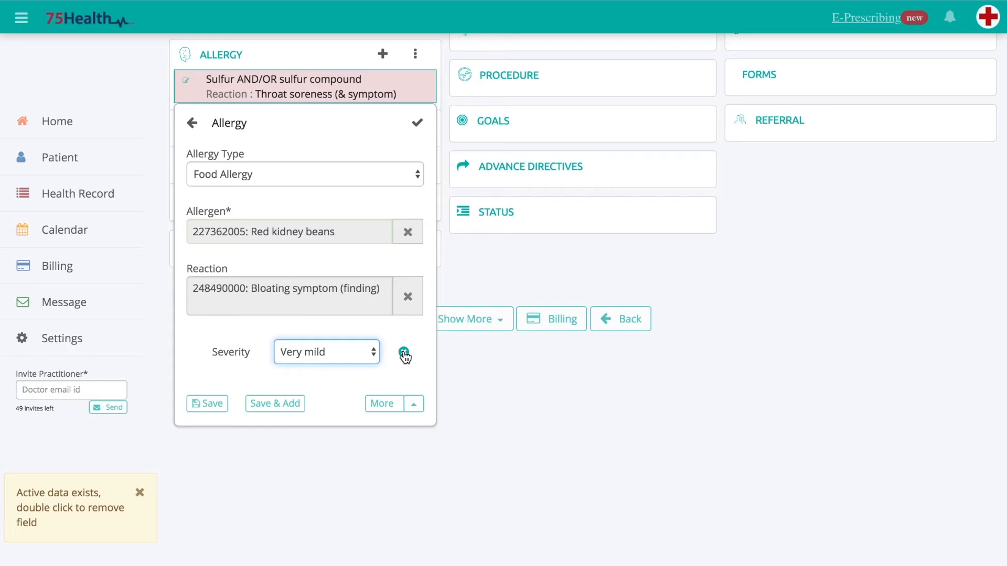
double_click(404, 353)
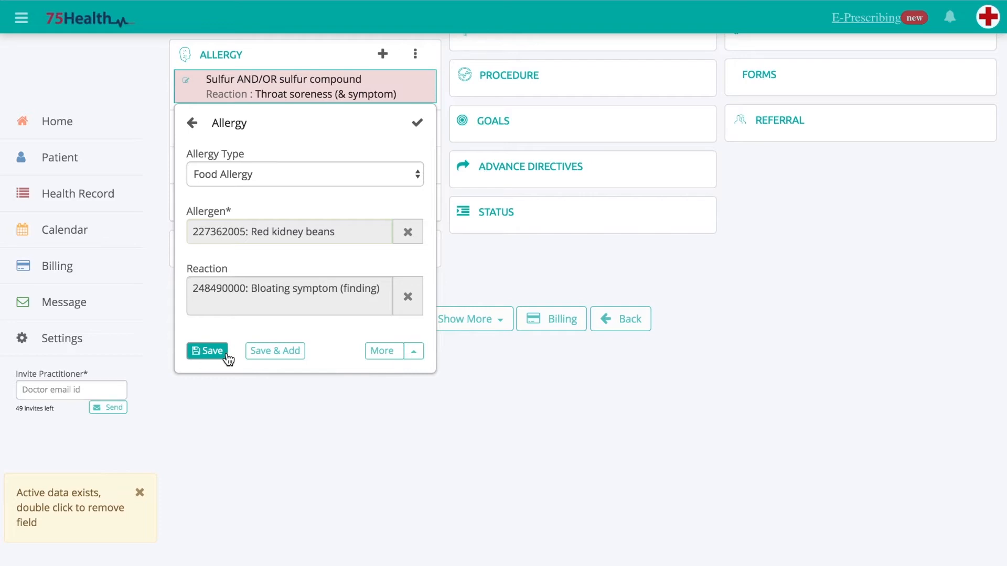
left_click(210, 351)
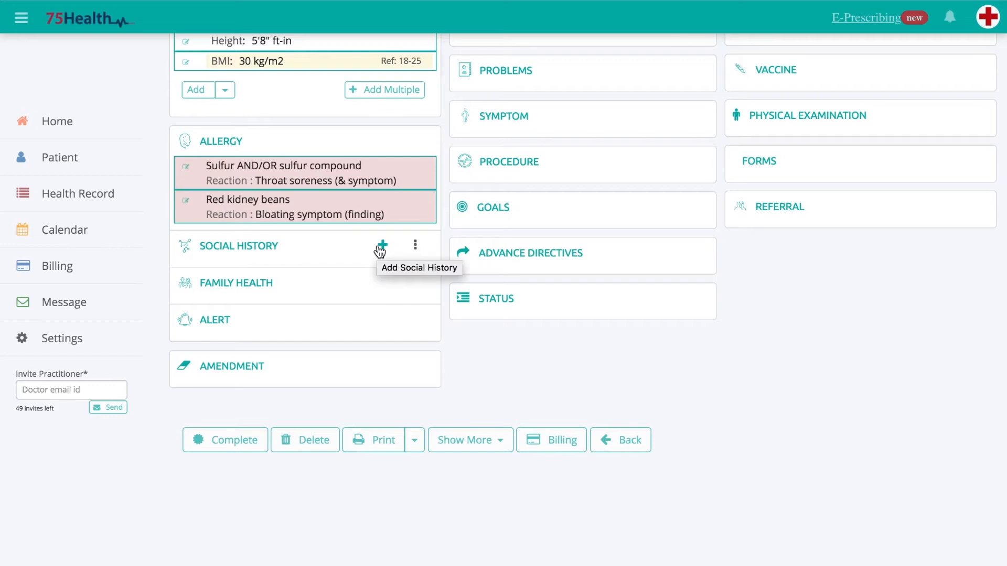
Step: Open a social history entry, view its types, and close it without saving
left_click(381, 246)
scroll(377, 254, "down", 3)
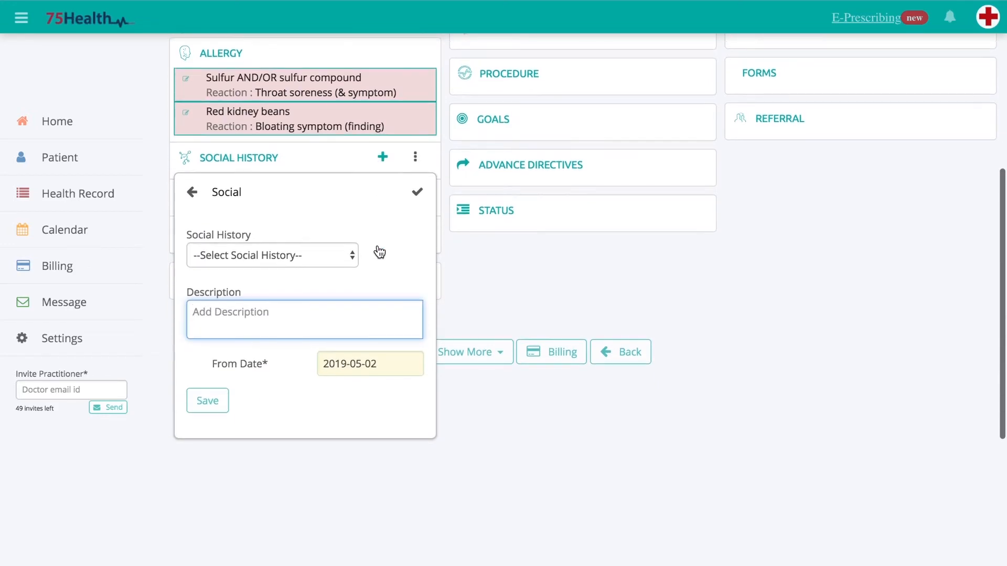
left_click(290, 240)
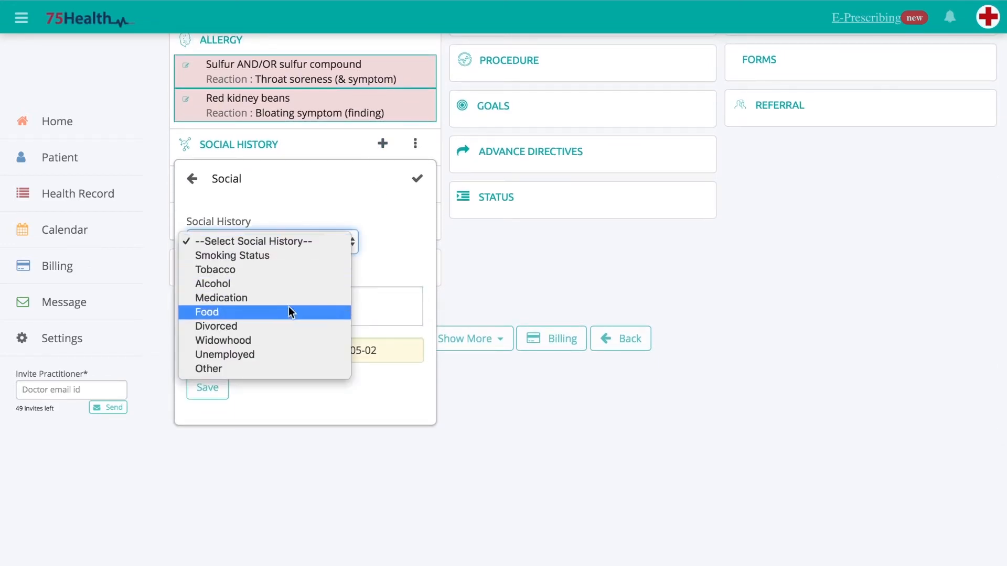
left_click(376, 259)
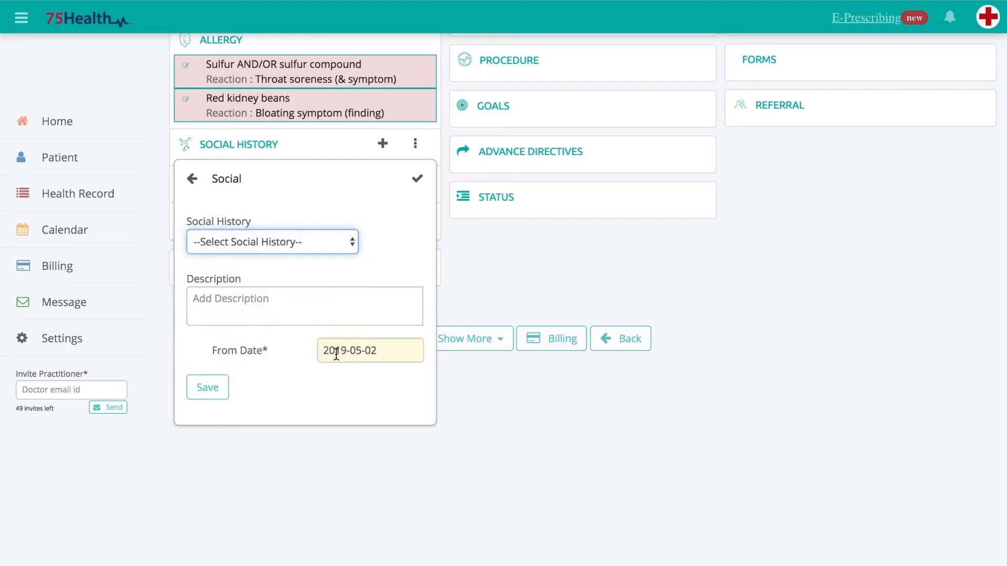
left_click(192, 178)
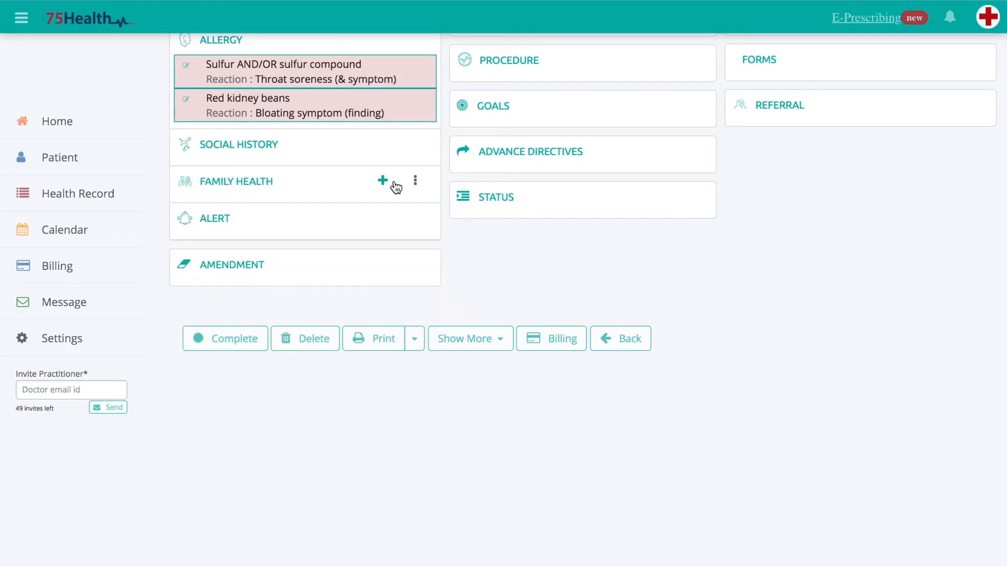
Step: Save a family health entry for Violent behavior with relationship Uncle
left_click(383, 182)
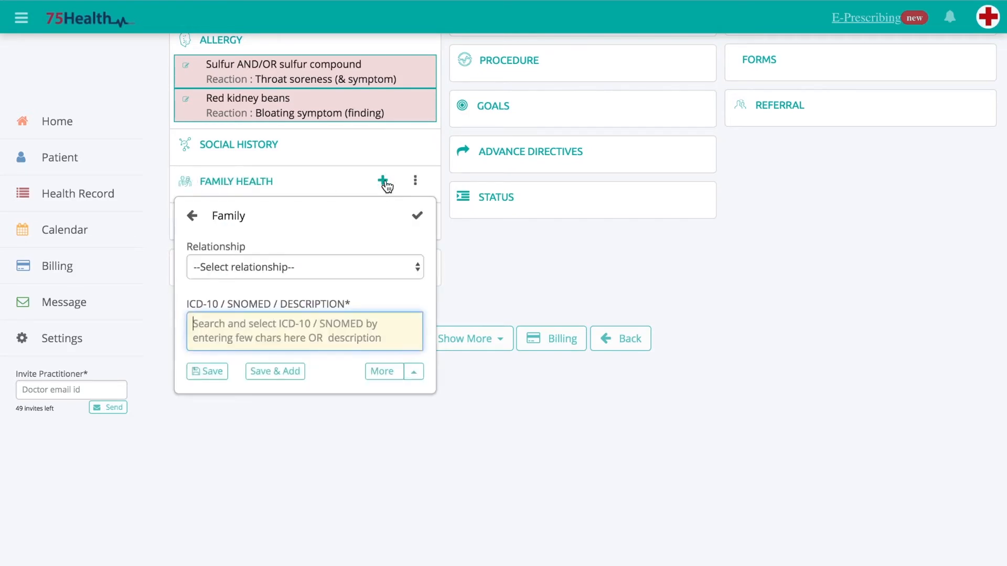
left_click(318, 269)
left_click(288, 213)
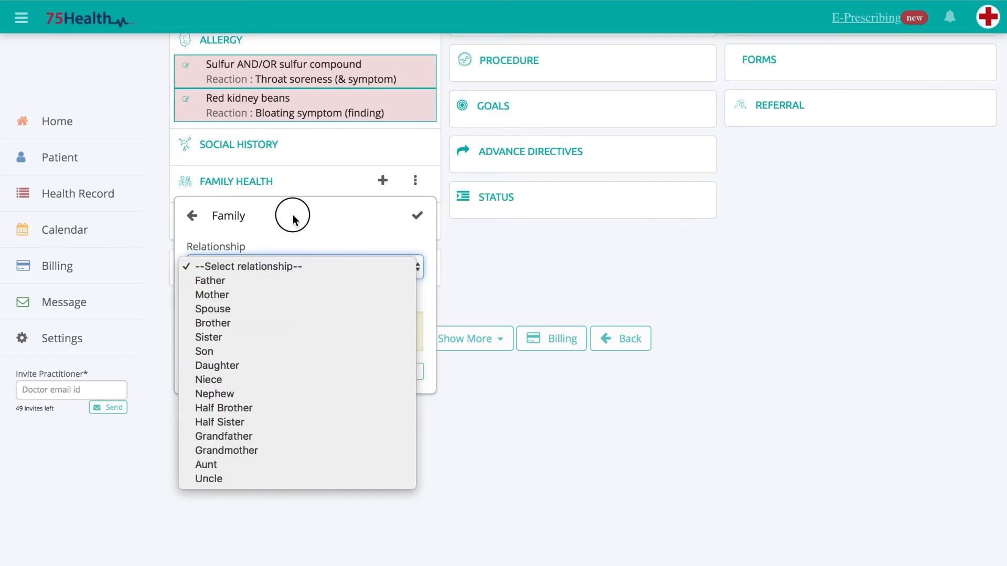
left_click(276, 325)
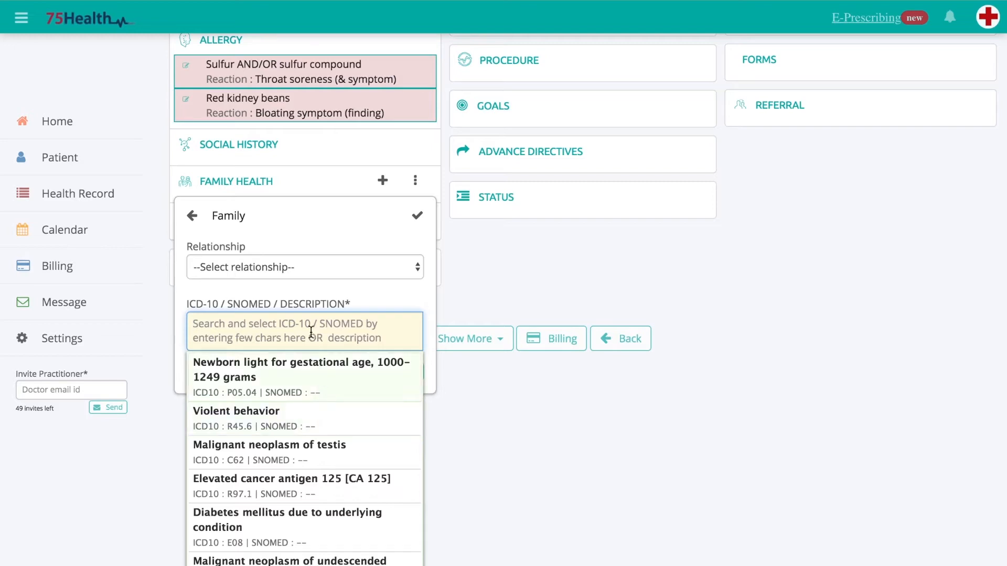
key("Down")
key("Return")
left_click(299, 267)
left_click(236, 478)
left_click(224, 419)
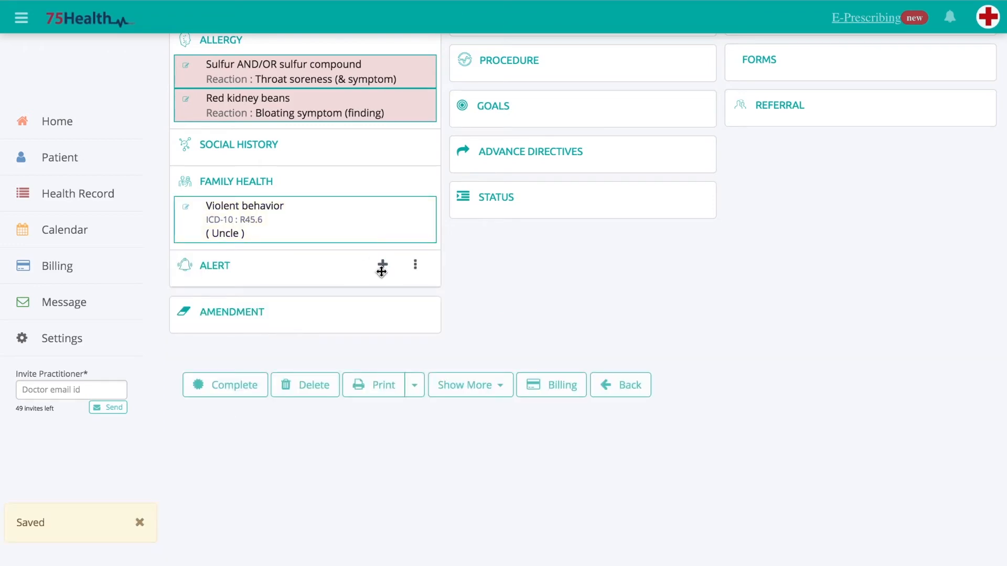
Step: Record a 'Partially deaf' alert visible to Everyone
left_click(383, 265)
scroll(388, 289, "down", 2)
type("Partially deaf")
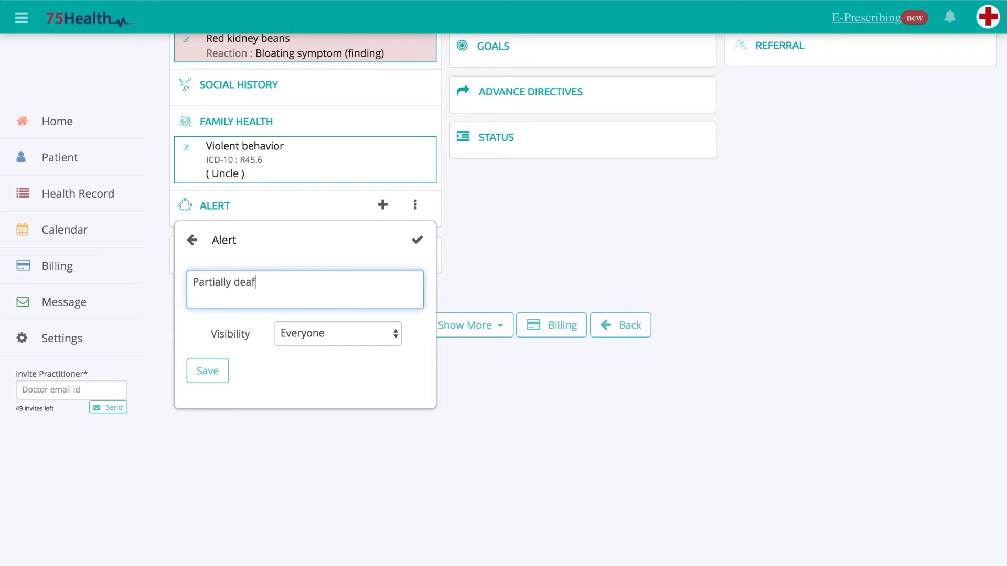
left_click(338, 335)
left_click(317, 333)
left_click(208, 370)
scroll(339, 399, "up", 8)
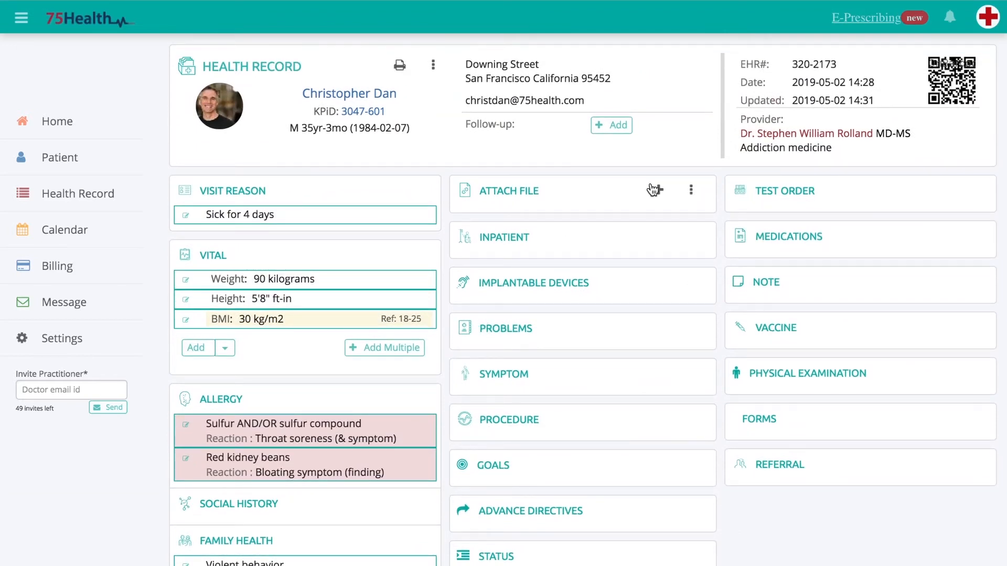
Step: Attach the Report image as type Report, described 'Patient file', with source Patient
left_click(658, 190)
left_click(552, 247)
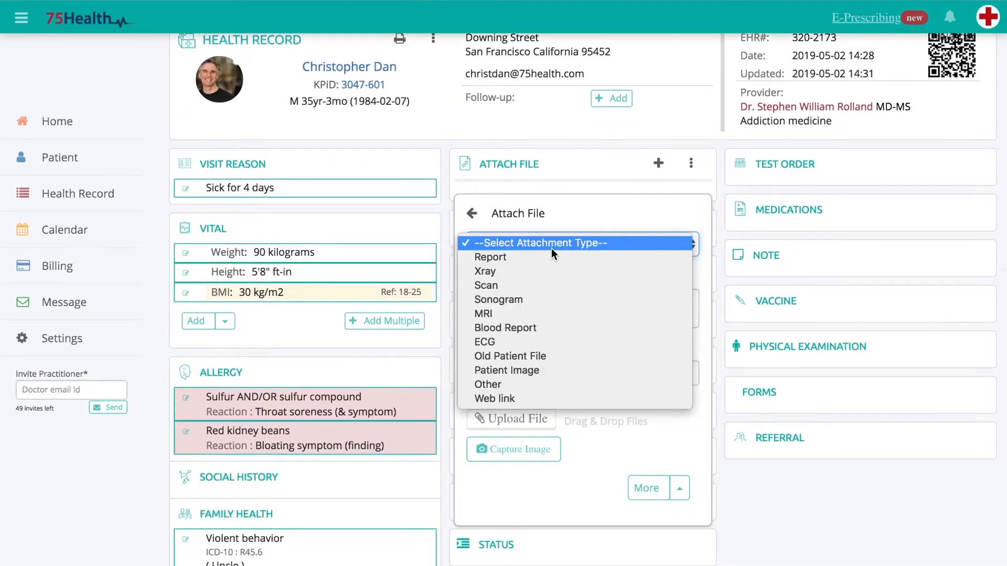
left_click(552, 257)
left_click(524, 304)
type("Patient file")
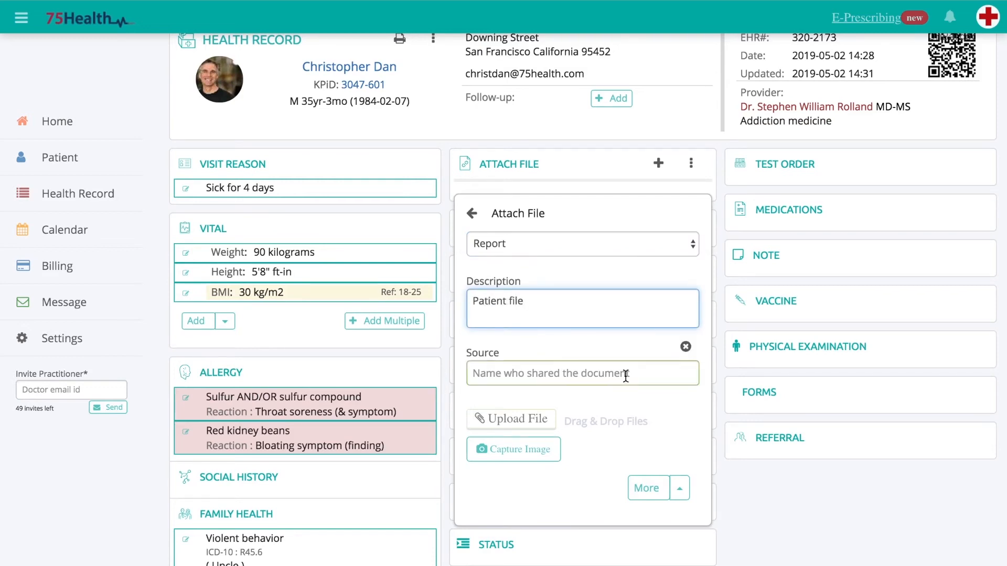
scroll(625, 375, "down", 1)
left_click(526, 334)
type("Patient")
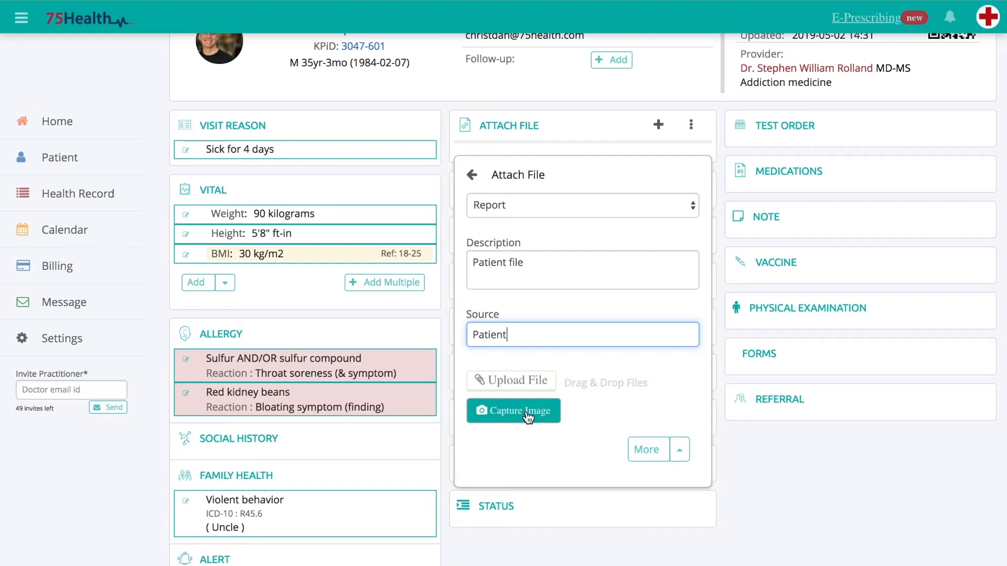
left_click(520, 381)
left_click(445, 51)
left_click(739, 295)
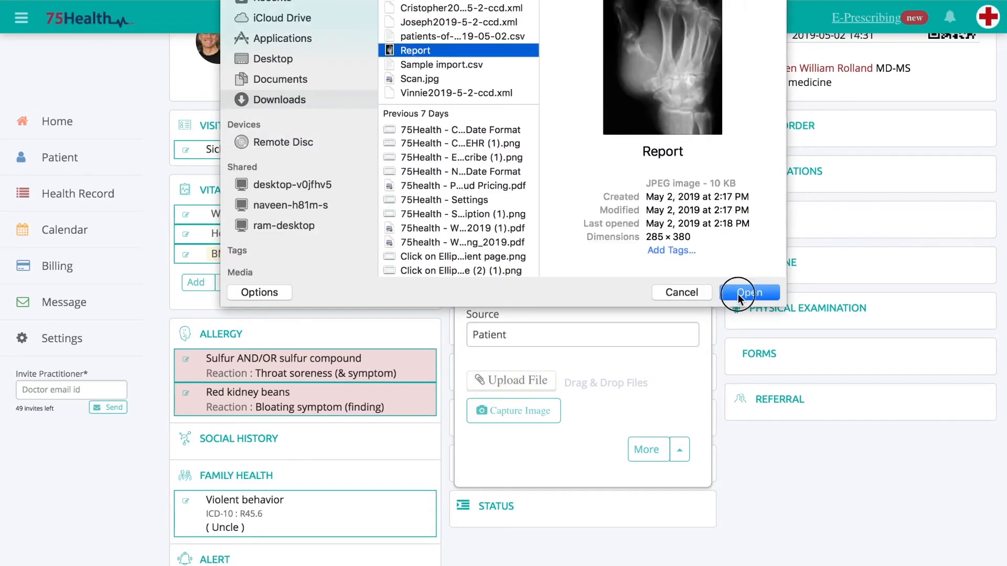
scroll(648, 340, "down", 3)
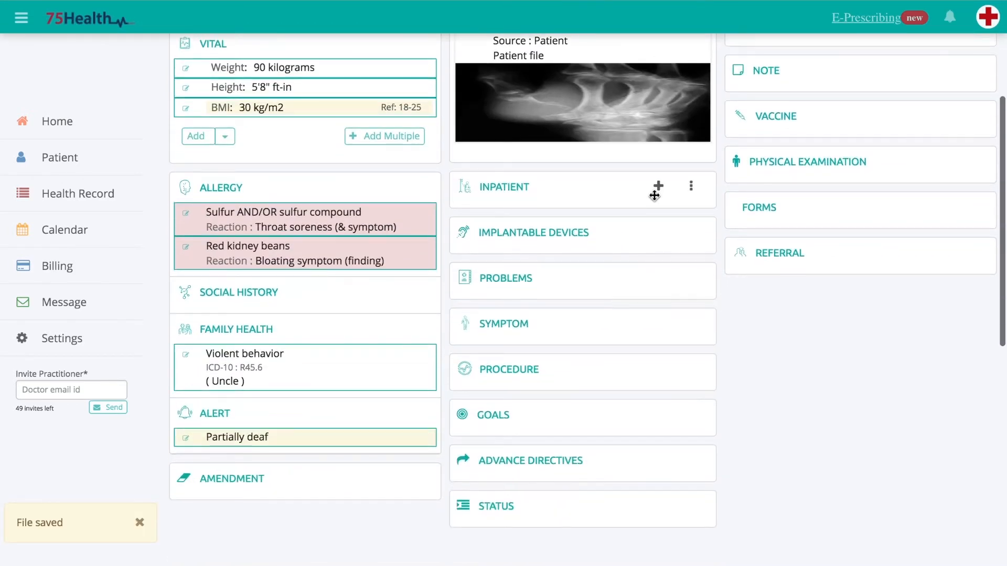
Step: Start an Emergency inpatient stay admitted 2019-05-01 and discharged 2019-05-02
left_click(654, 194)
scroll(654, 193, "down", 2)
left_click(557, 224)
left_click(508, 200)
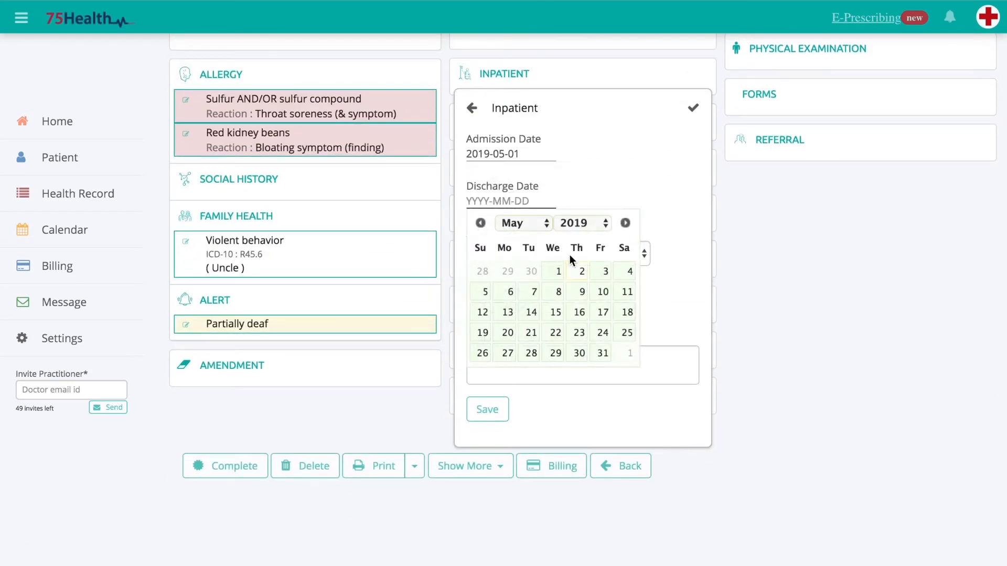
left_click(578, 270)
left_click(558, 257)
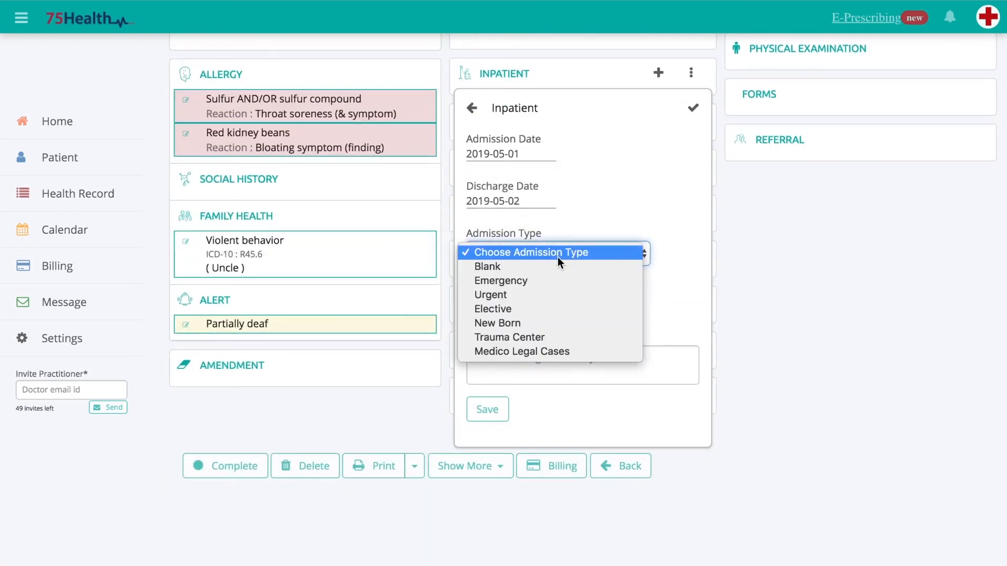
left_click(551, 281)
Step: Enter room 123 and discharge summary 'Completely cured', save the stay, then begin a problem entry
left_click(511, 305)
type("123")
left_click(516, 371)
type("Completely cured")
left_click(486, 414)
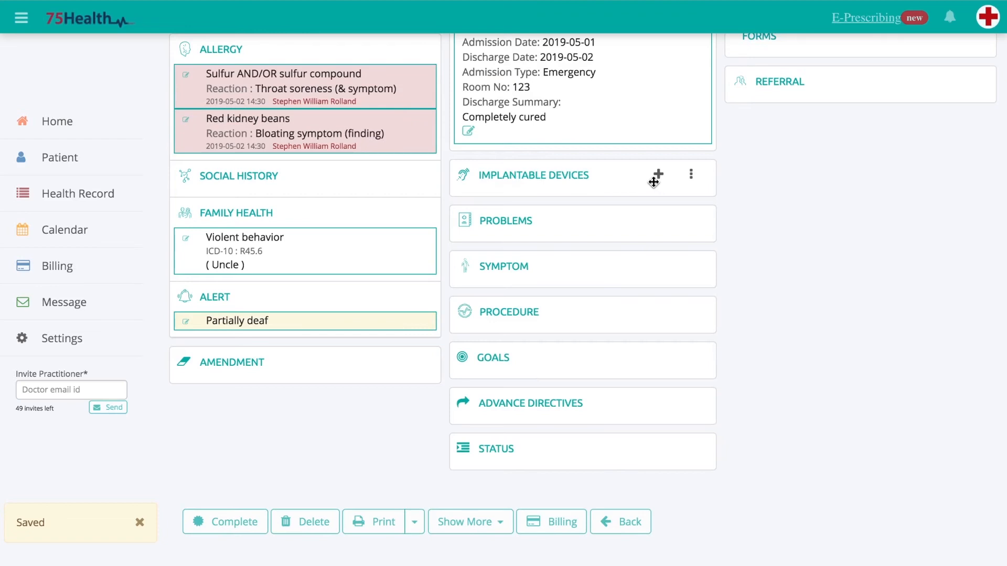
left_click(657, 177)
left_click(658, 221)
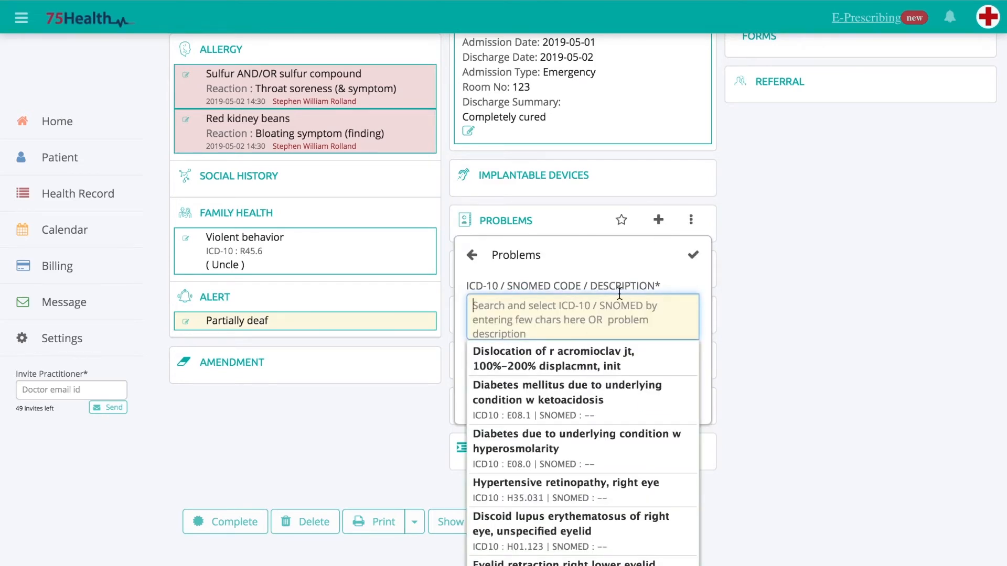
Step: Choose Hypertensive retinopathy, right eye (ICD-10 H35.031) as the new problem
scroll(619, 294, "down", 3)
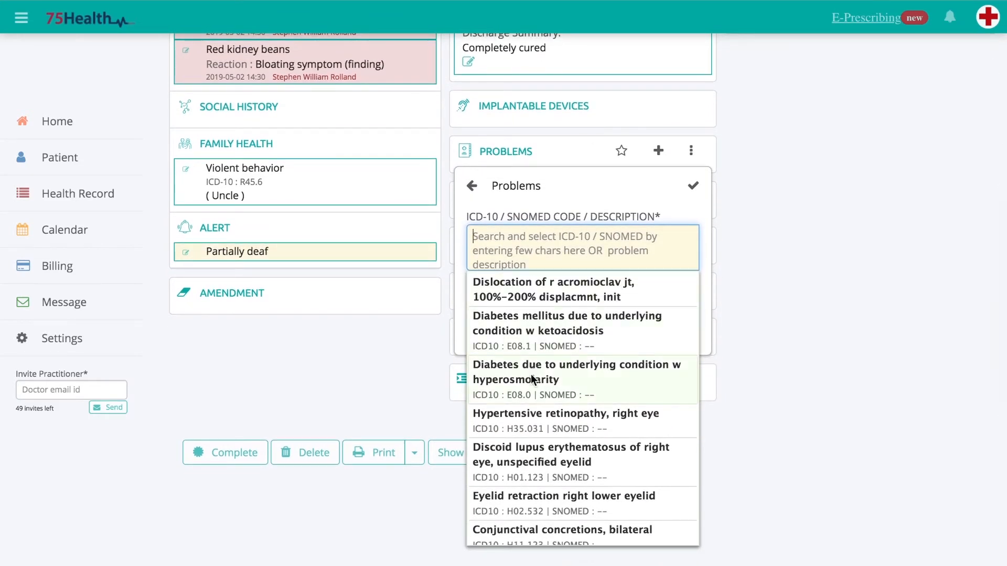
left_click(529, 416)
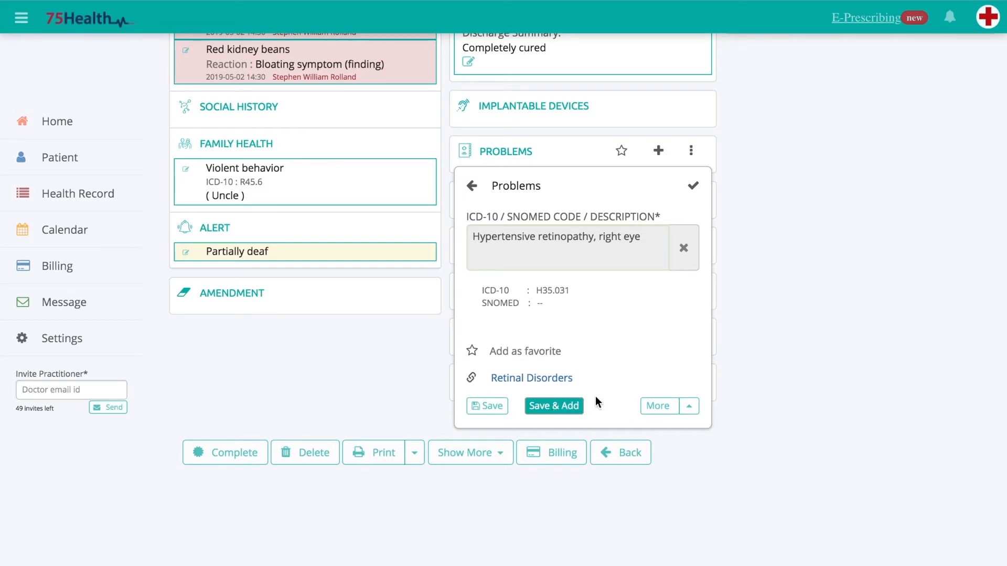
Step: Save the problem and add favourite symptom R11.12 Projectile vomiting, Nausea
left_click(688, 407)
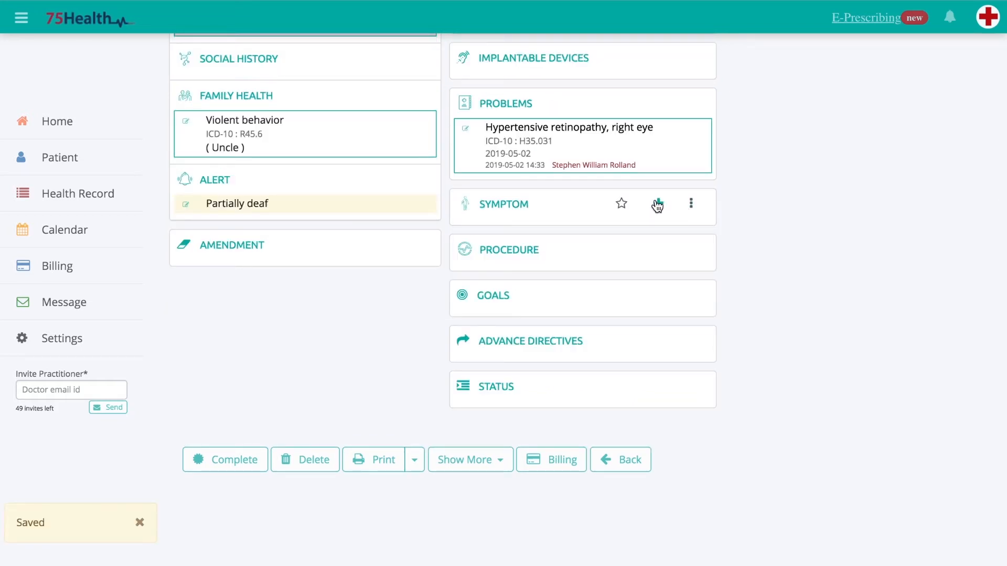
left_click(657, 204)
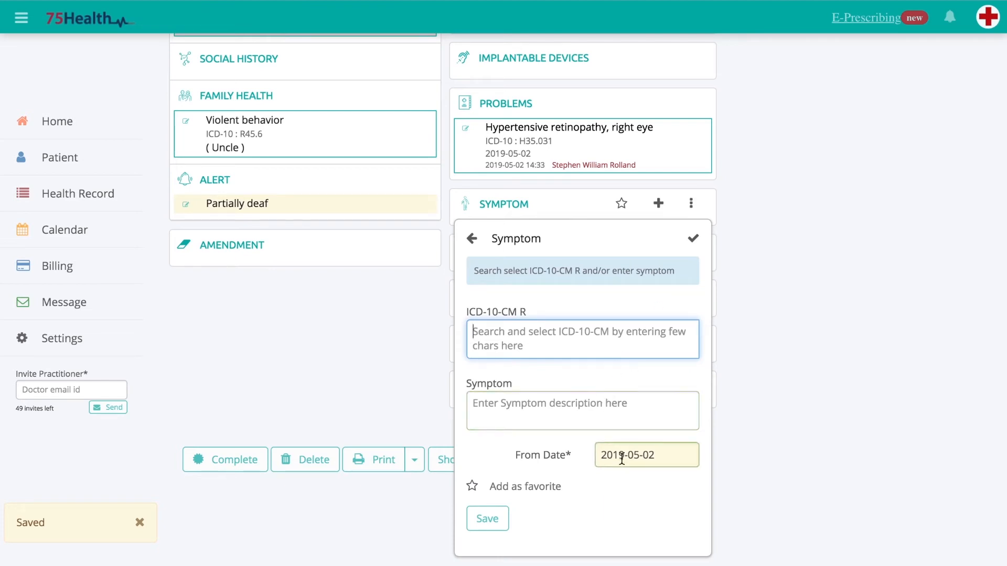
left_click(716, 414)
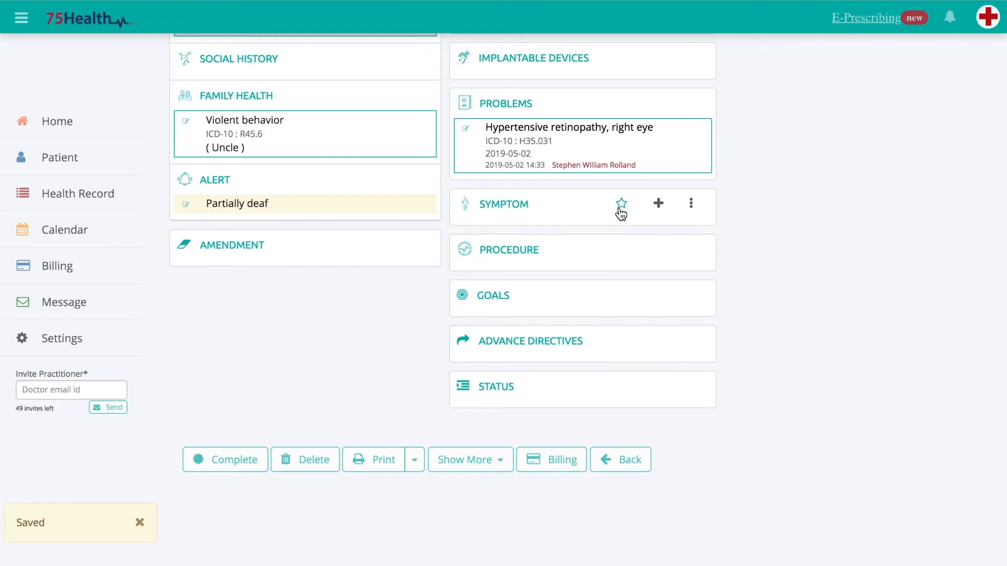
left_click(620, 205)
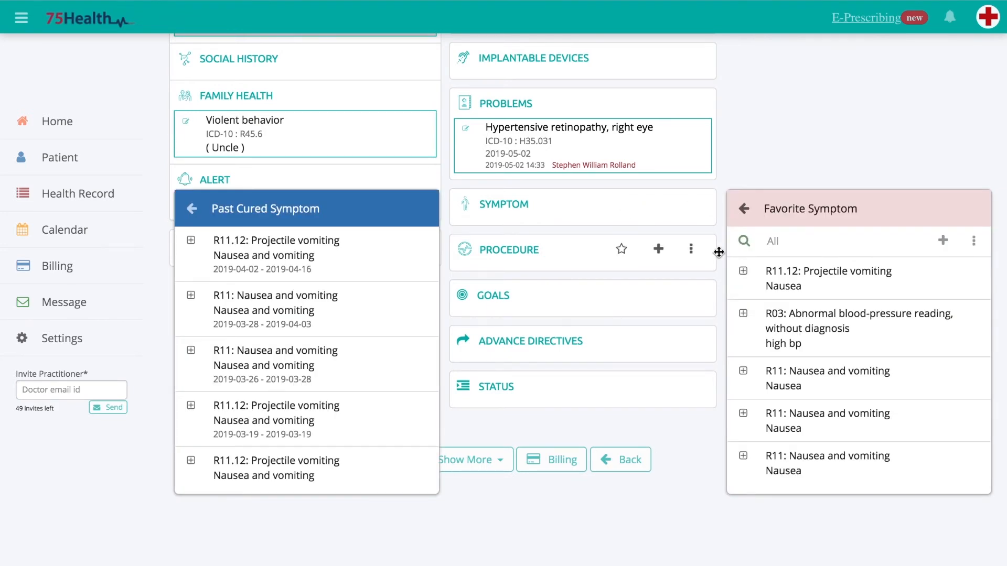
left_click(744, 273)
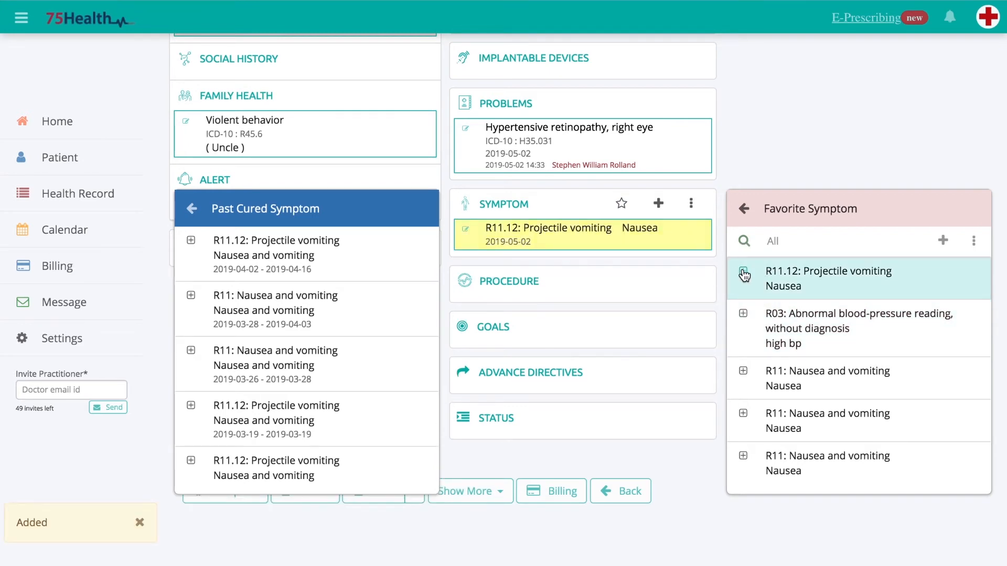
left_click(189, 212)
Step: Open a new procedure entry form
scroll(658, 212, "down", 2)
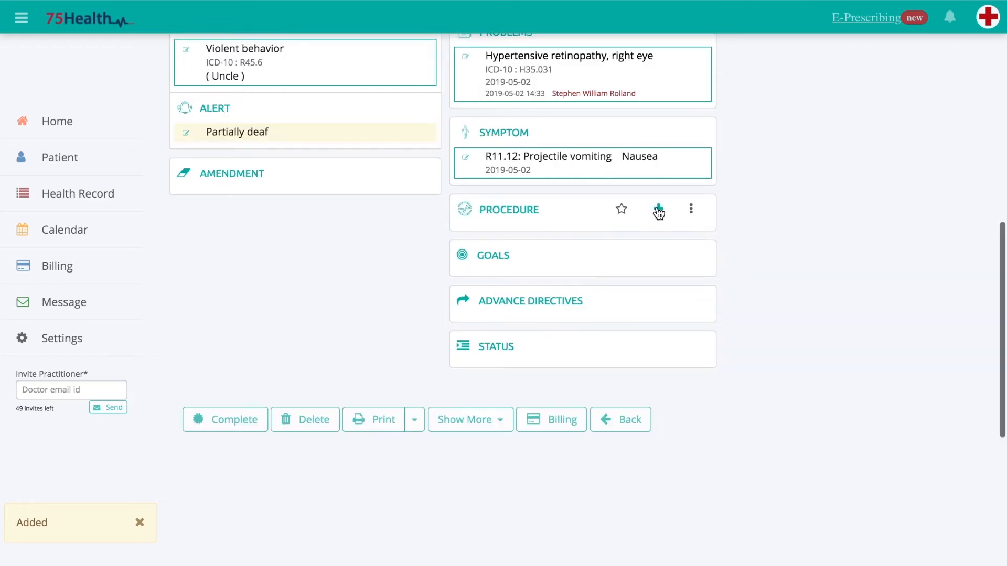
left_click(658, 211)
scroll(657, 206, "down", 2)
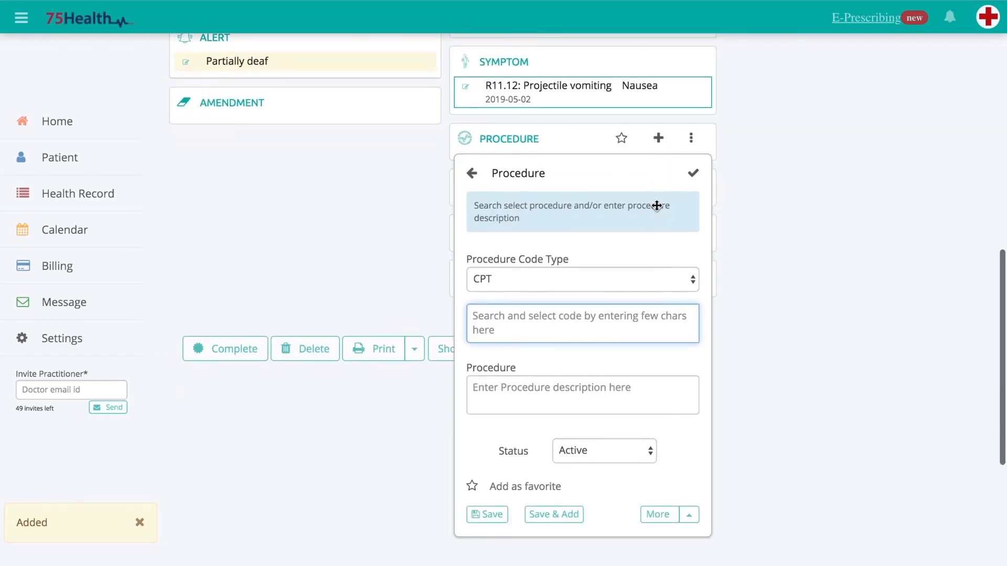
Step: Leave the procedure entry's code type as CPT and close it without adding a procedure
scroll(656, 206, "down", 1)
left_click(603, 265)
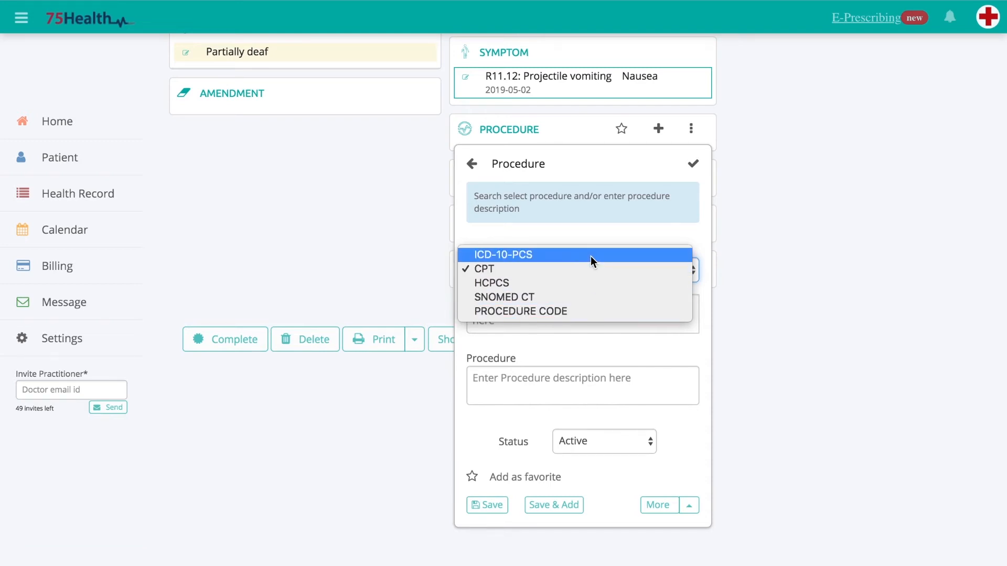
left_click(640, 220)
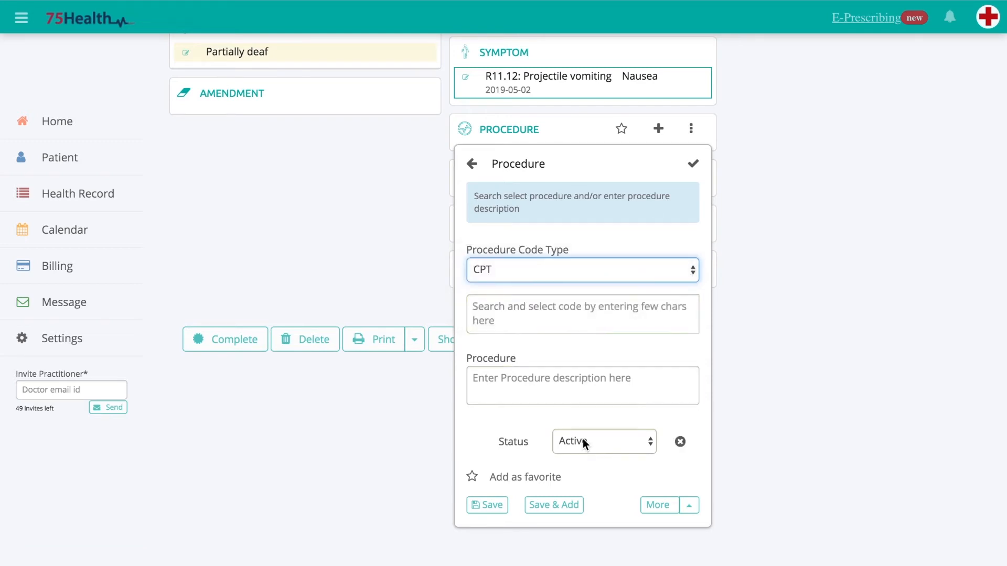
left_click(768, 320)
scroll(767, 320, "up", 3)
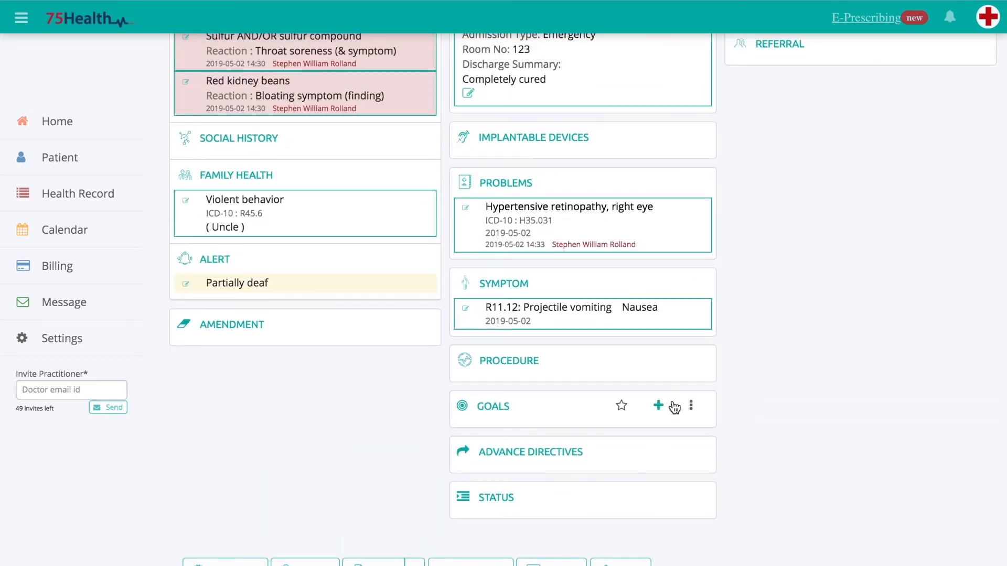
Step: Open the Goals and Advance Directive entries and close them unsaved
left_click(658, 406)
scroll(660, 400, "down", 2)
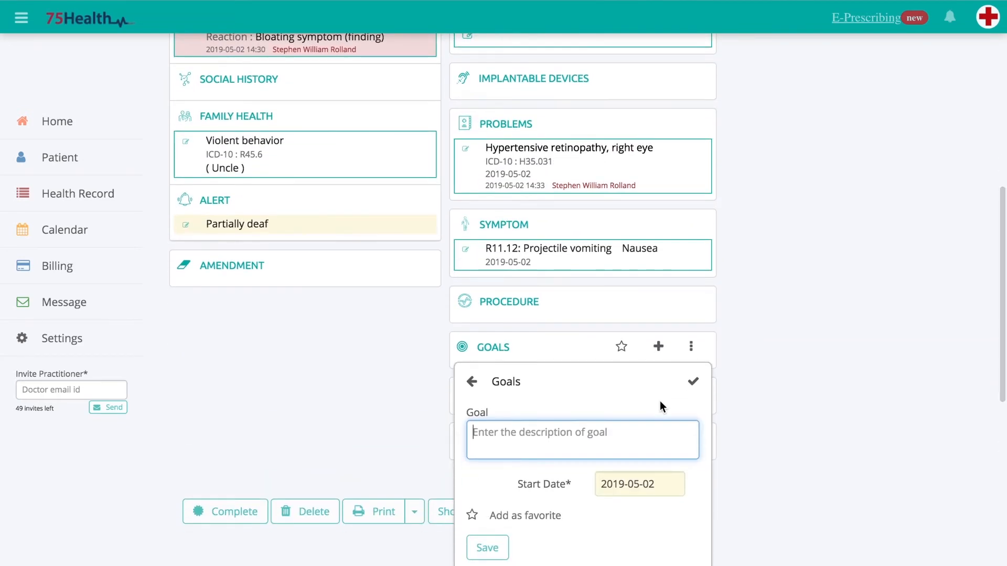
scroll(660, 400, "down", 1)
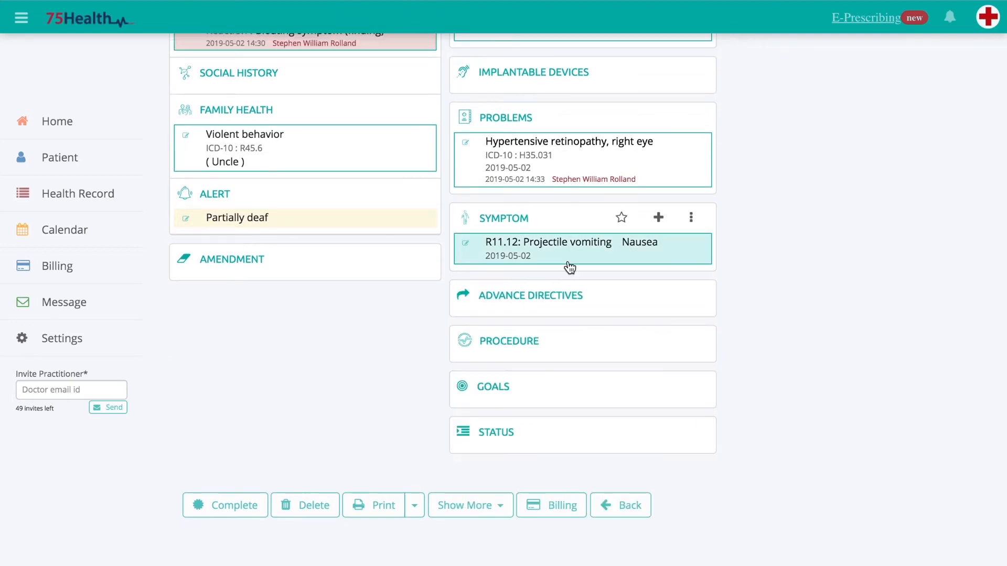
mouse_move(591, 297)
left_click(651, 297)
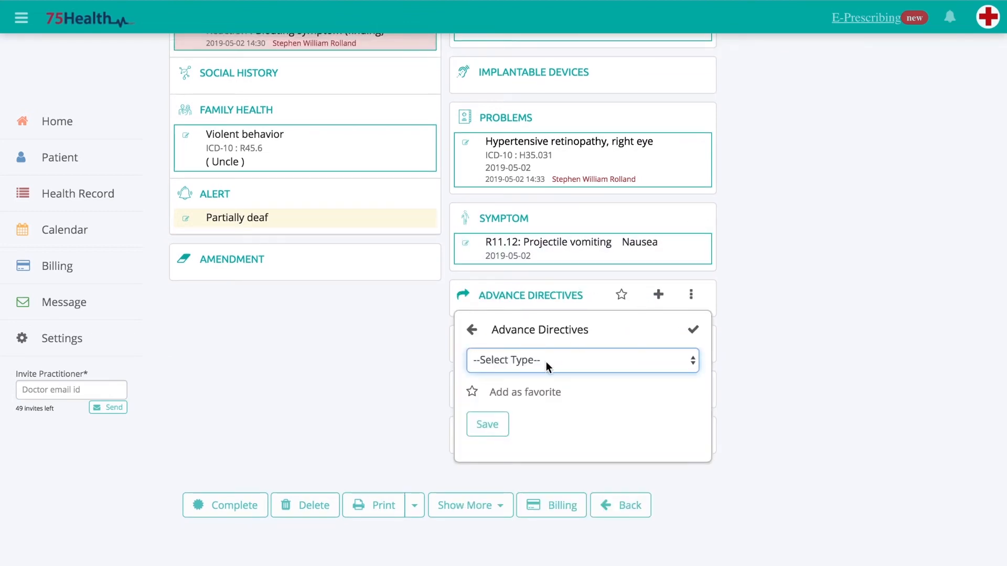
left_click(545, 361)
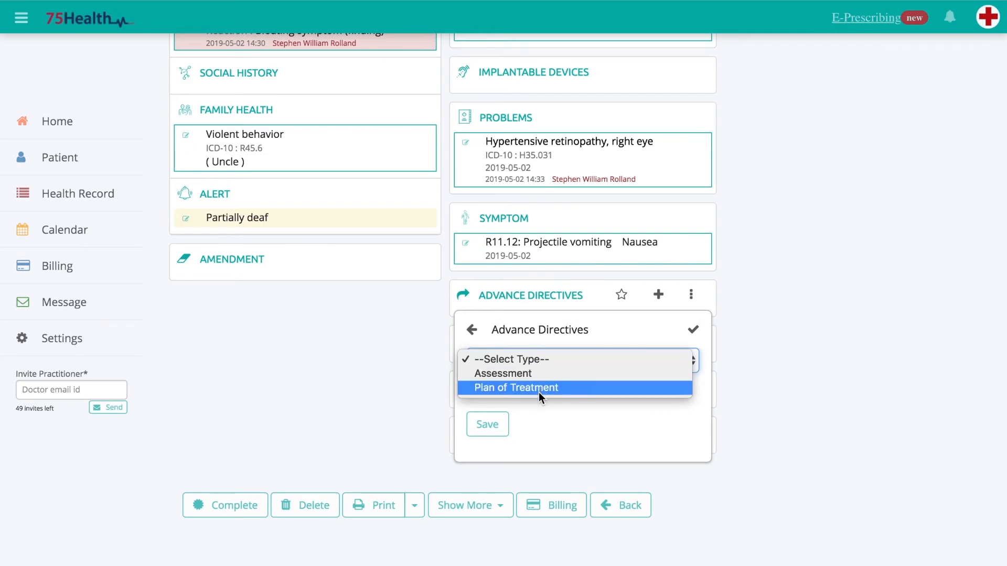
left_click(470, 332)
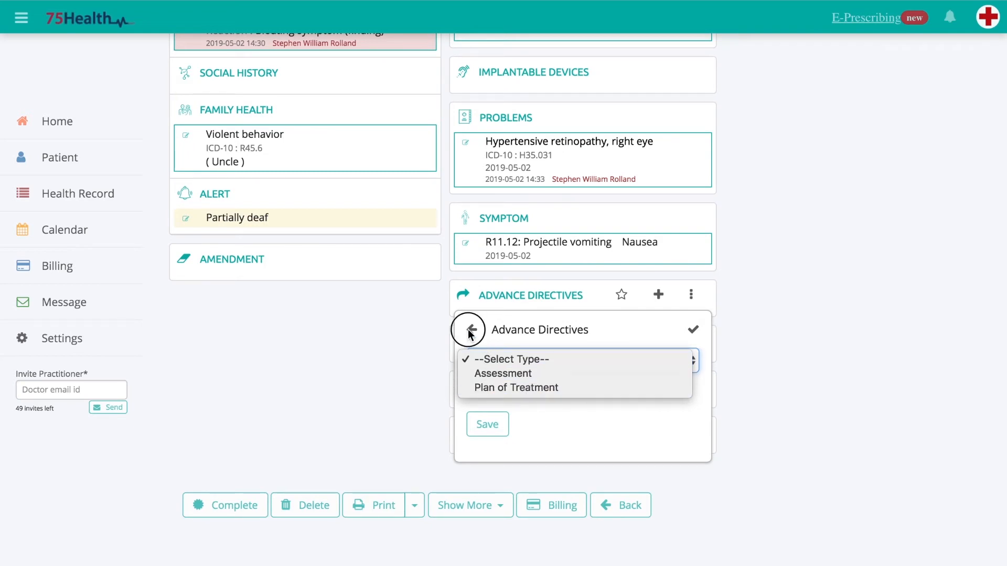
left_click(471, 330)
Step: Add the favourite status Cognitive Status: Memory loss, dated 2019-04-04
left_click(619, 408)
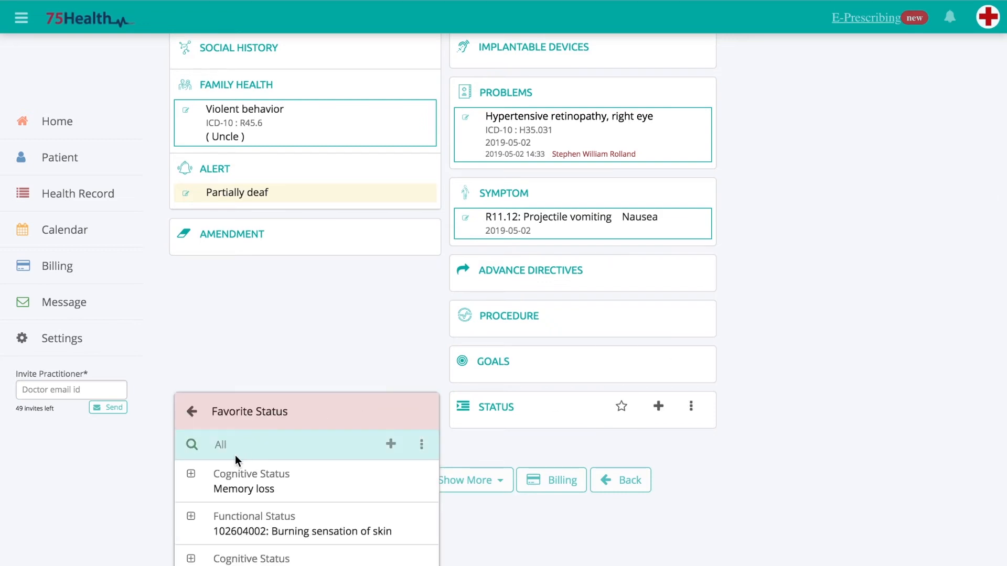
left_click(191, 475)
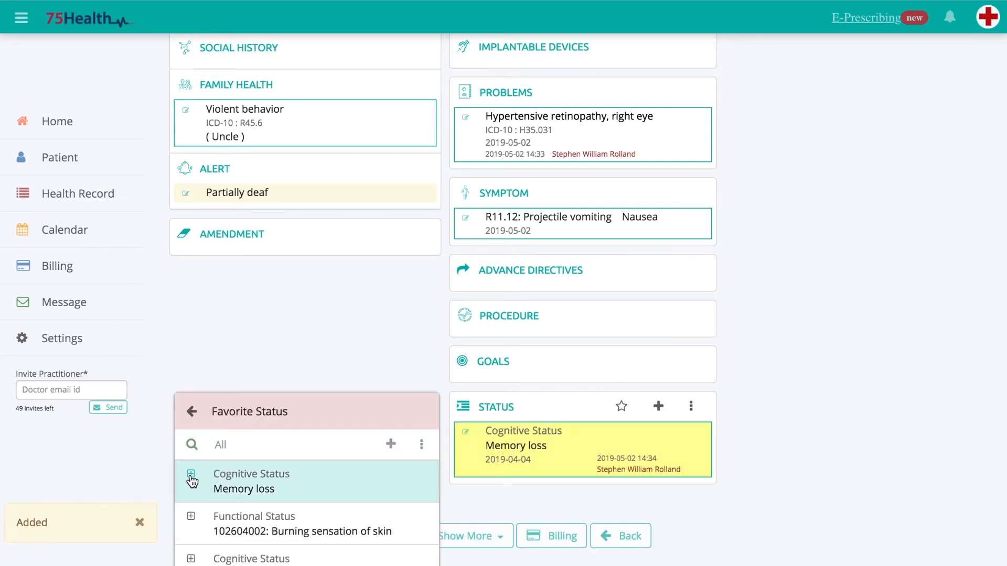
left_click(192, 412)
Step: Check a new status entry's type list without changes, then start a lab test order
left_click(659, 407)
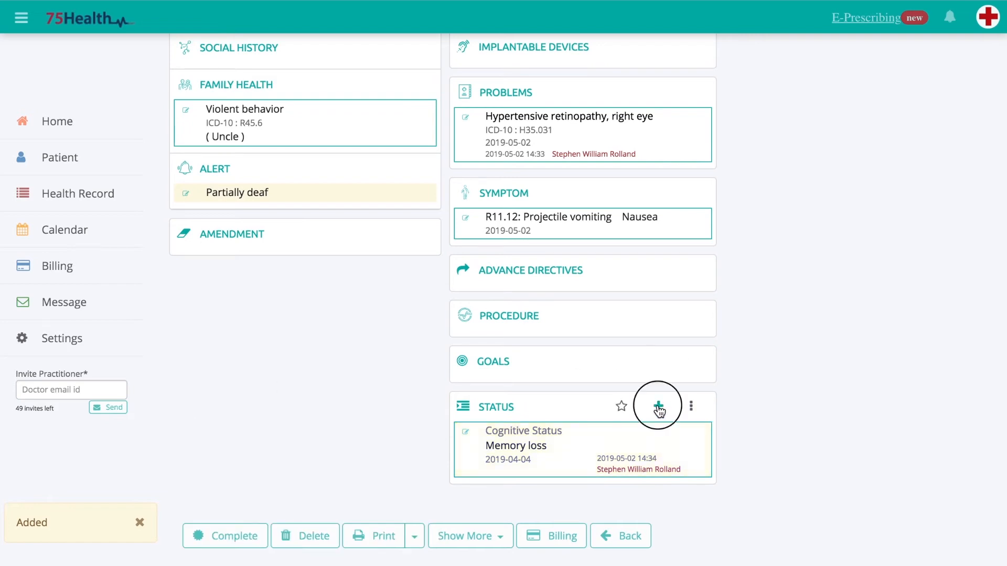
scroll(625, 430, "down", 5)
left_click(524, 413)
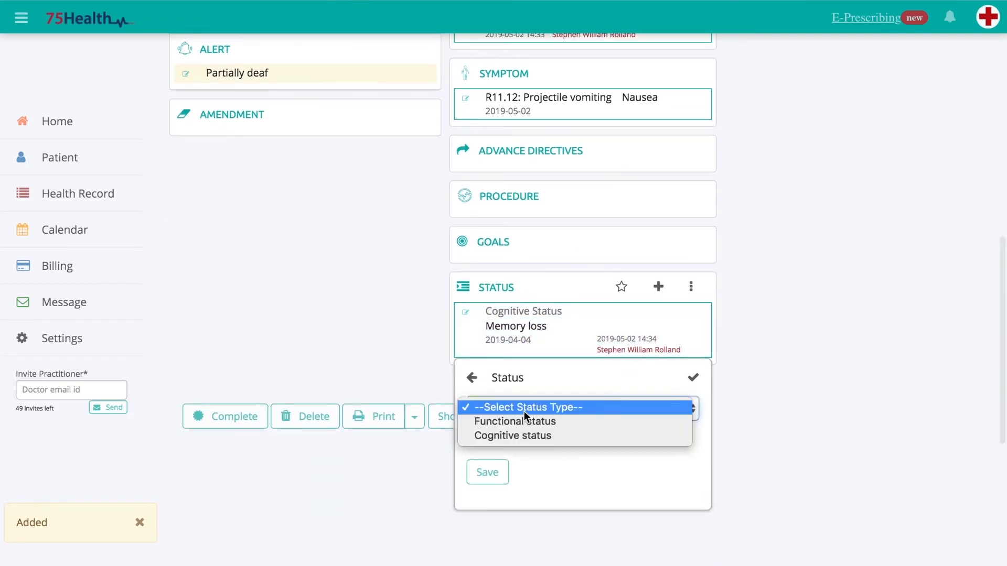
left_click(823, 436)
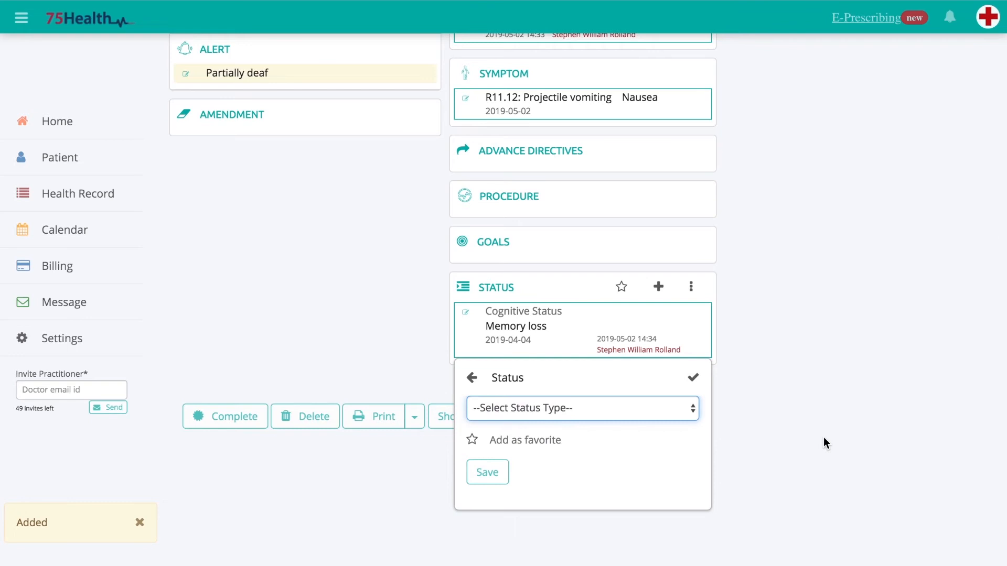
scroll(823, 437, "up", 3)
scroll(820, 436, "up", 15)
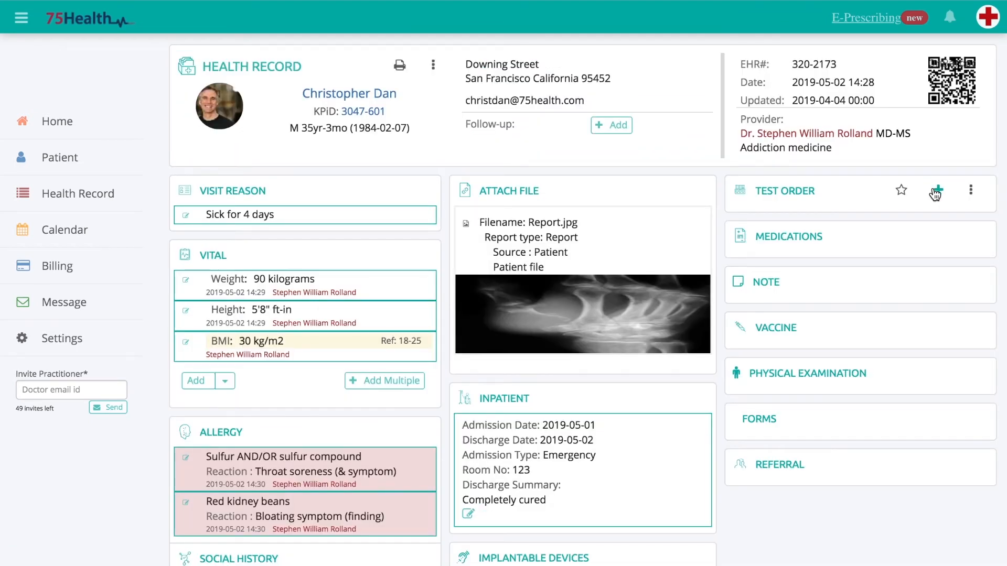
left_click(936, 192)
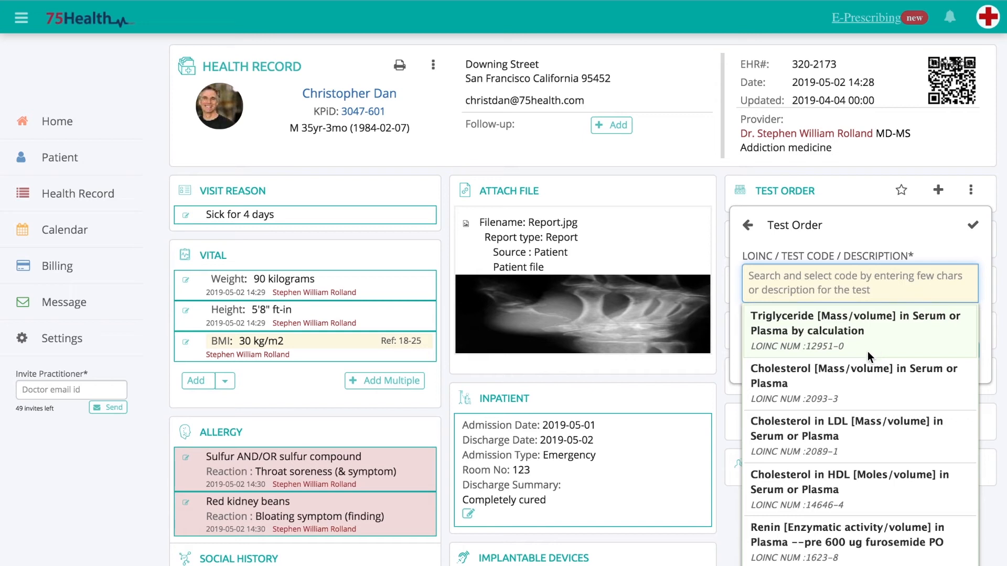
Step: Order the Cholesterol [Mass/volume] in Serum or Plasma (2093-3) test
left_click(842, 384)
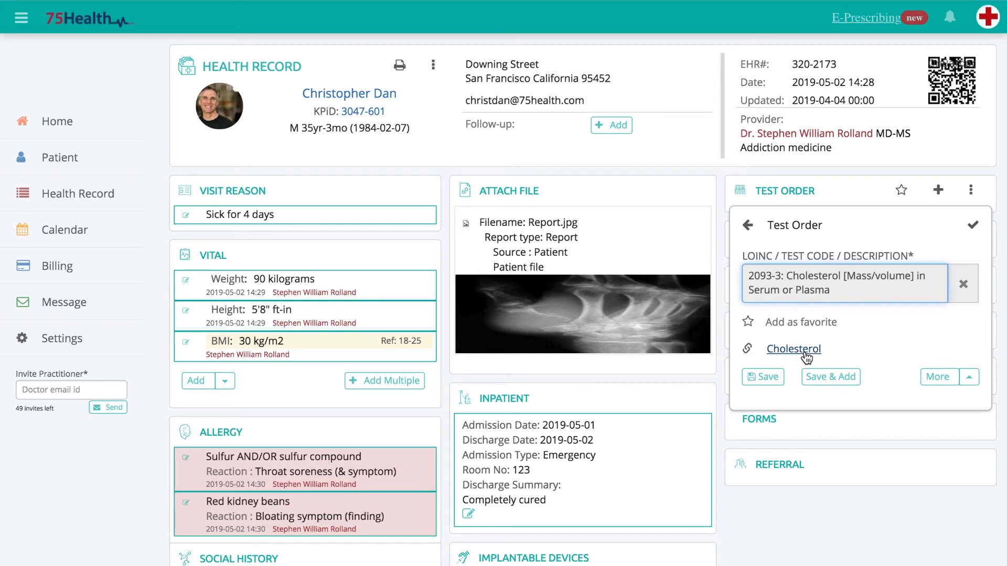
left_click(778, 381)
left_click(972, 225)
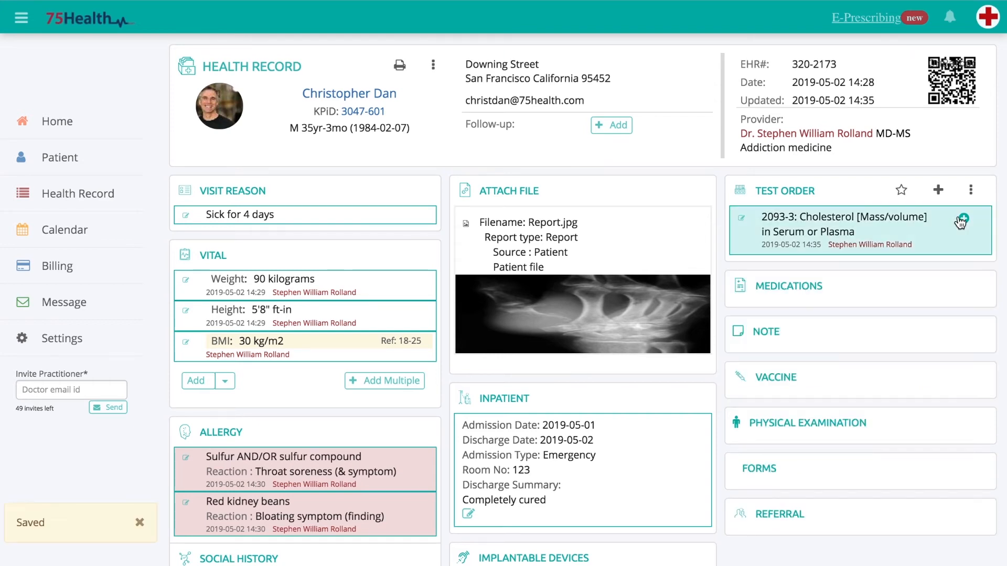
Step: Add a Triglyceride (12951-0) result of 100 mg/dL to the cholesterol order
left_click(963, 219)
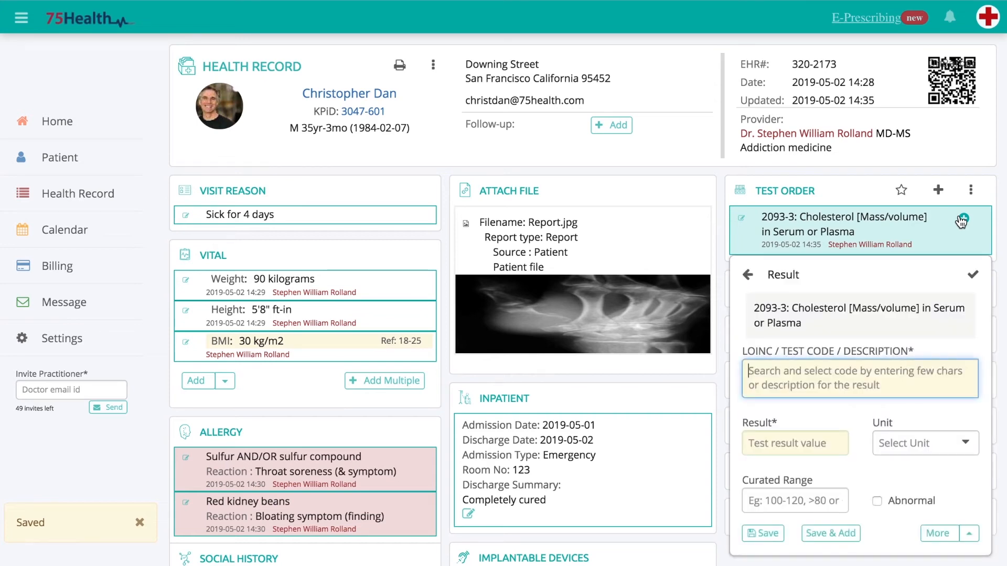
scroll(806, 473, "down", 1)
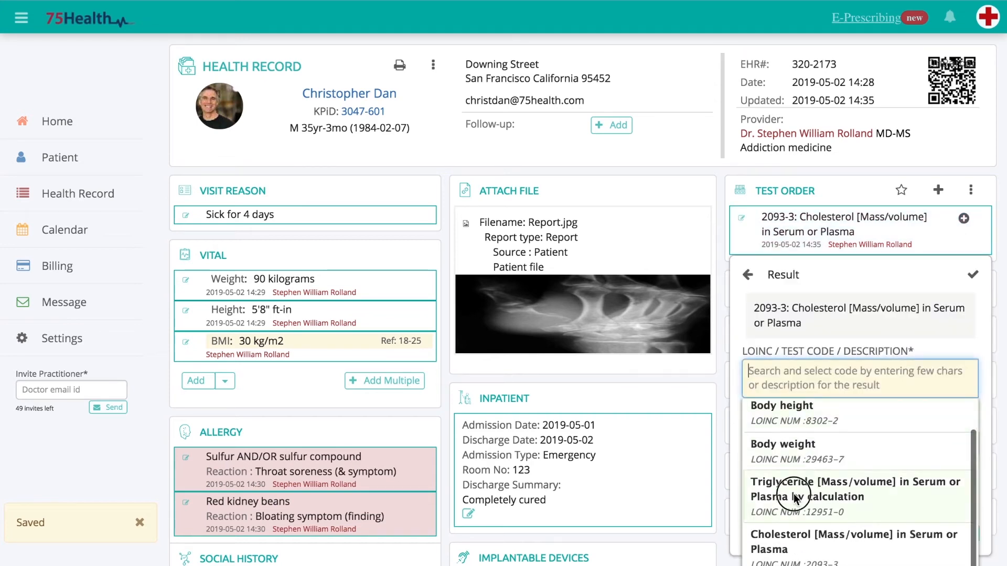
left_click(794, 488)
left_click(773, 444)
type("100")
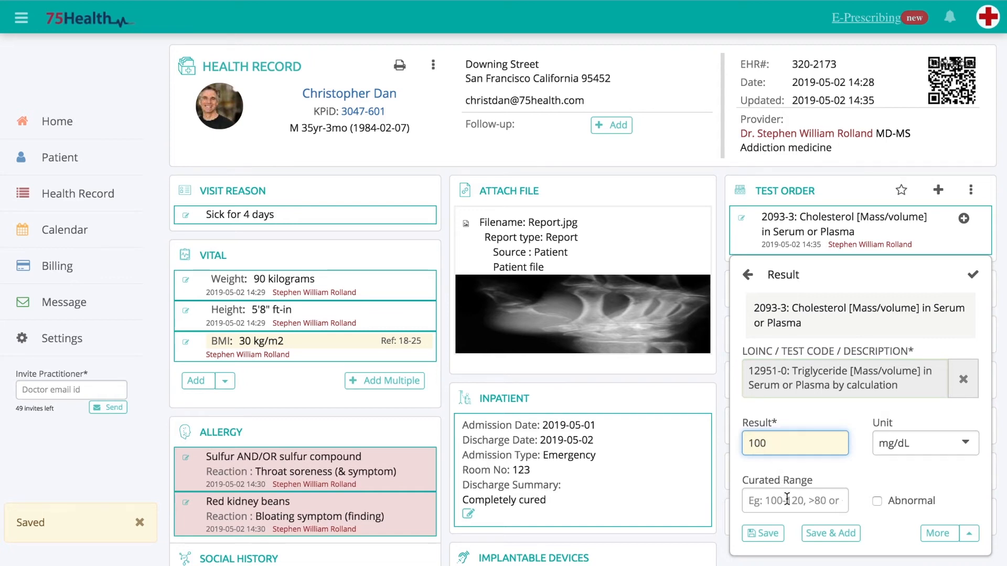
left_click(769, 534)
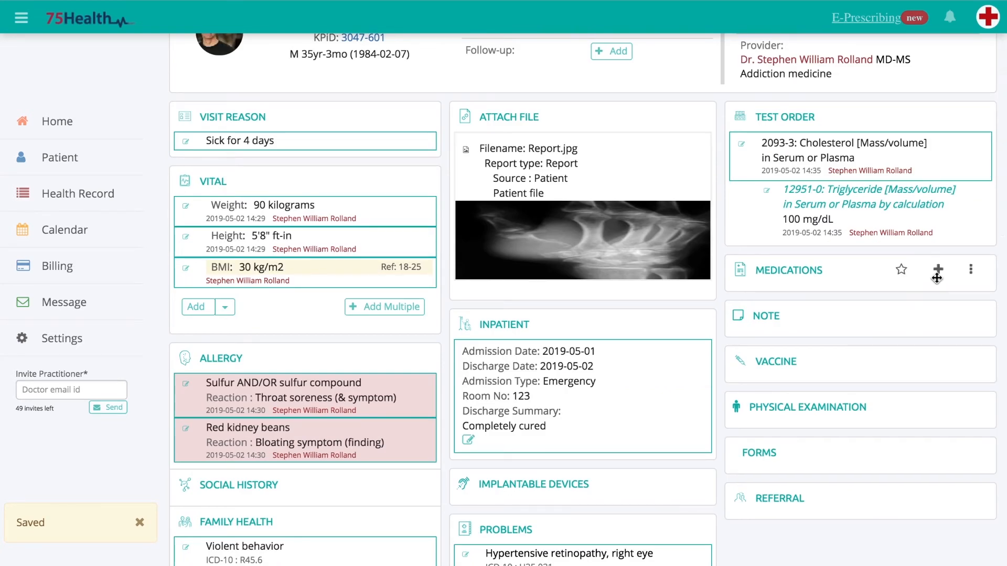
Step: Enter Tribenzor (Amlodipine/Hydrochlorothiazide/Olmesartan) with strength 100, quantity 2, every 14 days
left_click(938, 274)
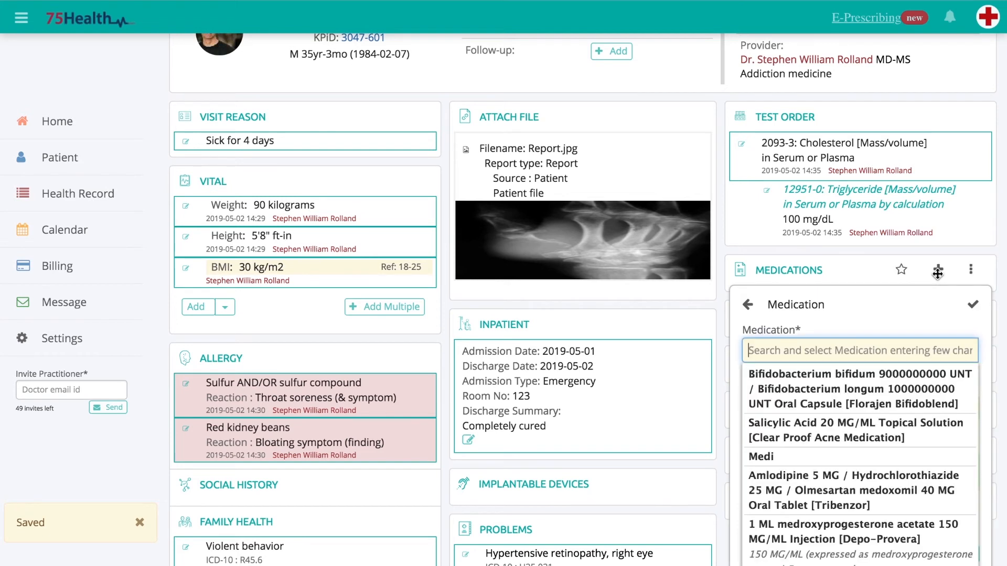
scroll(937, 273, "down", 4)
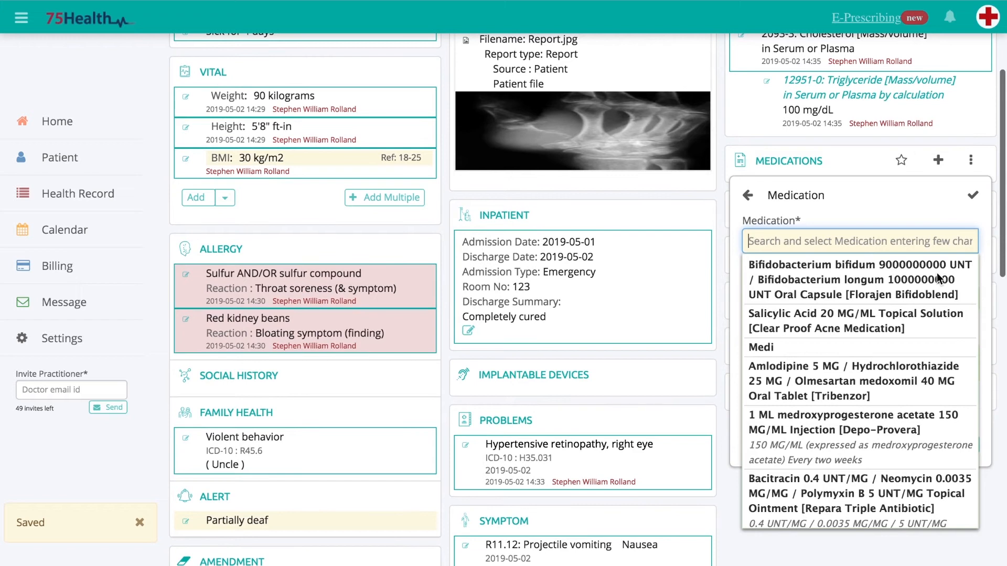
left_click(862, 390)
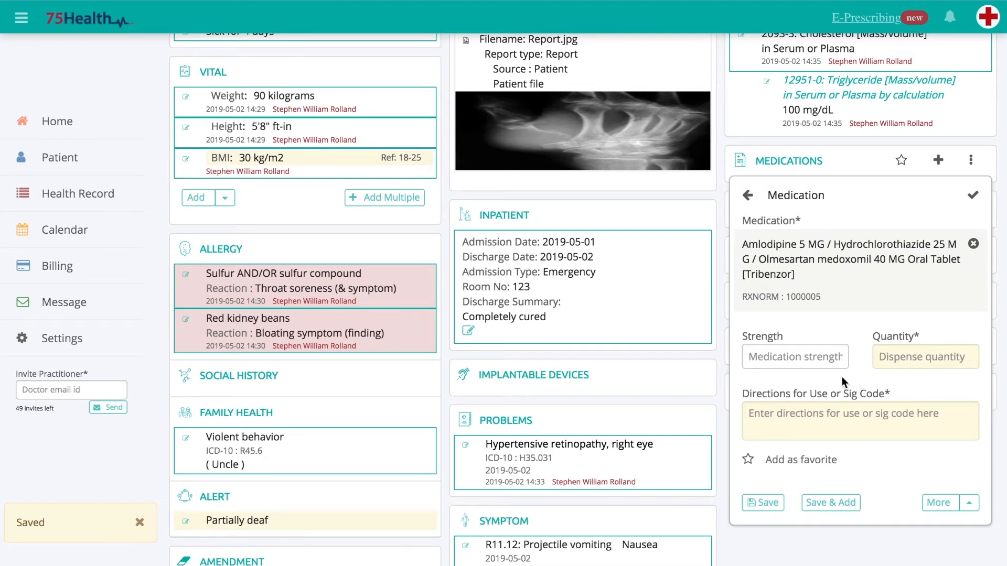
left_click(821, 363)
left_click(819, 362)
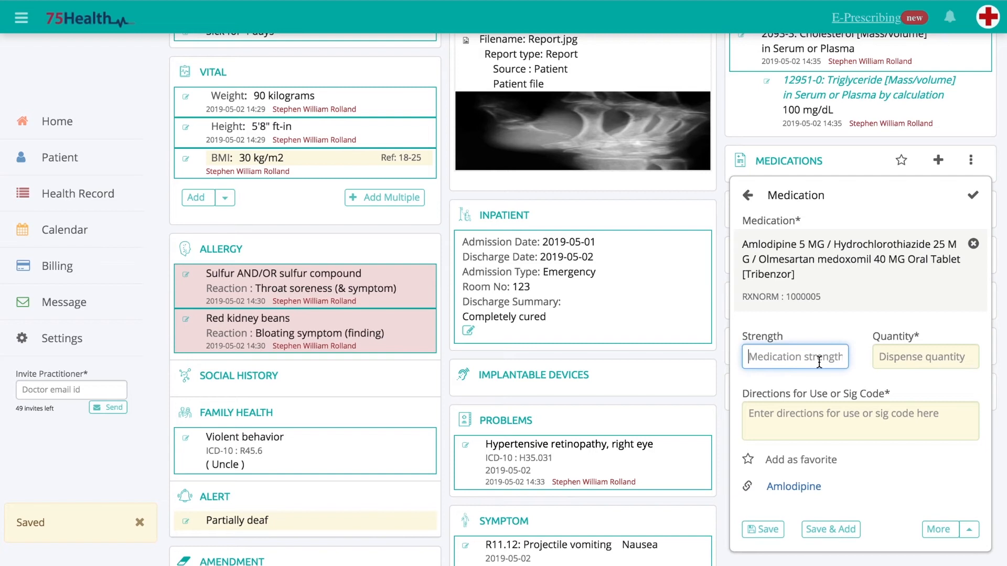
type("100")
key("Tab")
type("2")
left_click(811, 417)
type("1")
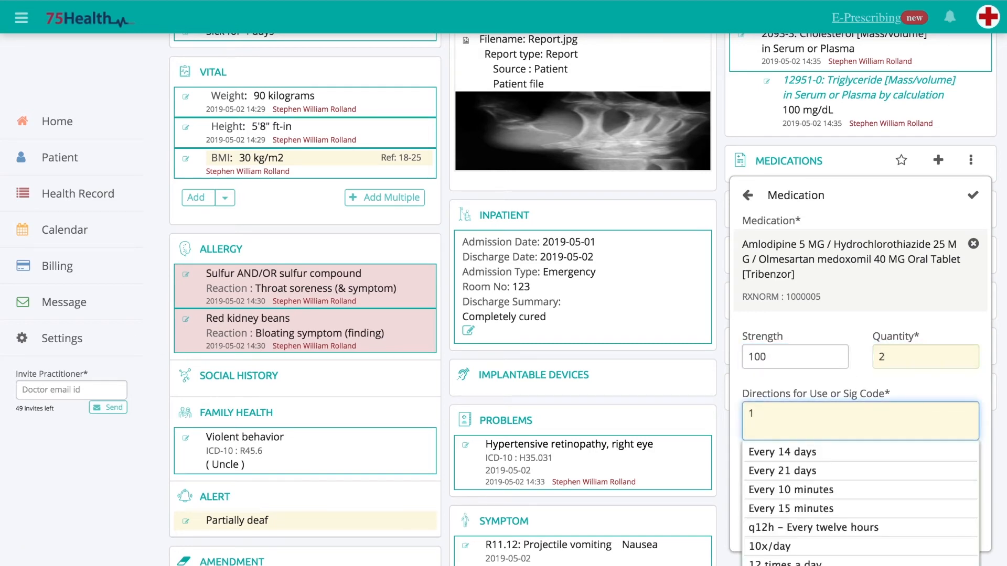
left_click(801, 452)
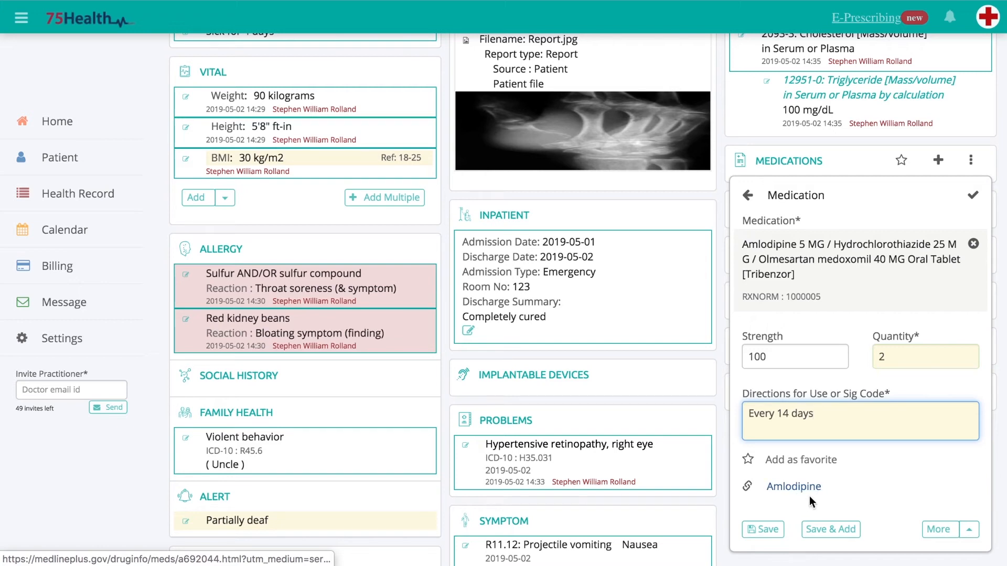
Step: Save the Tribenzor medication to the record and bring up the favourite notes
left_click(967, 531)
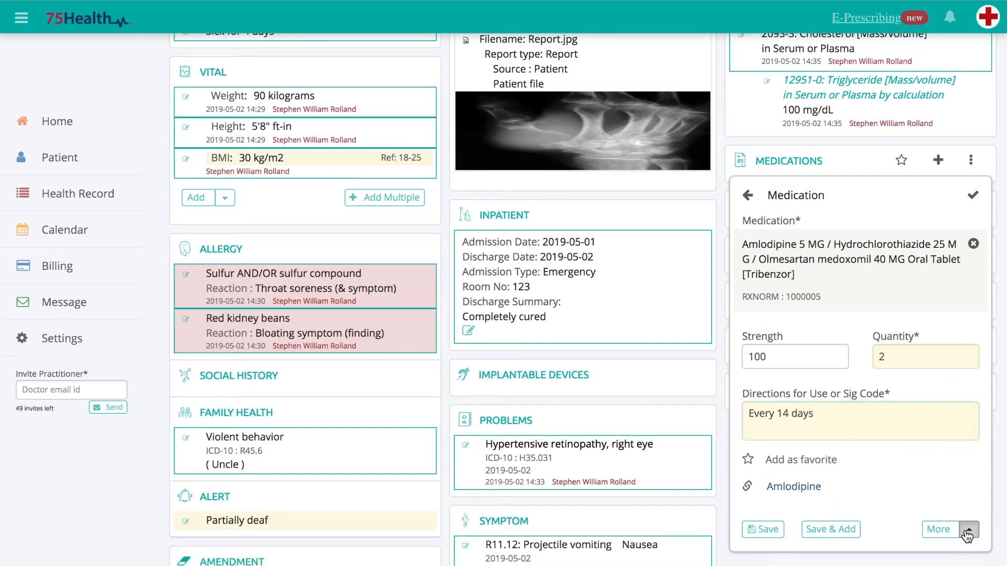
left_click(835, 509)
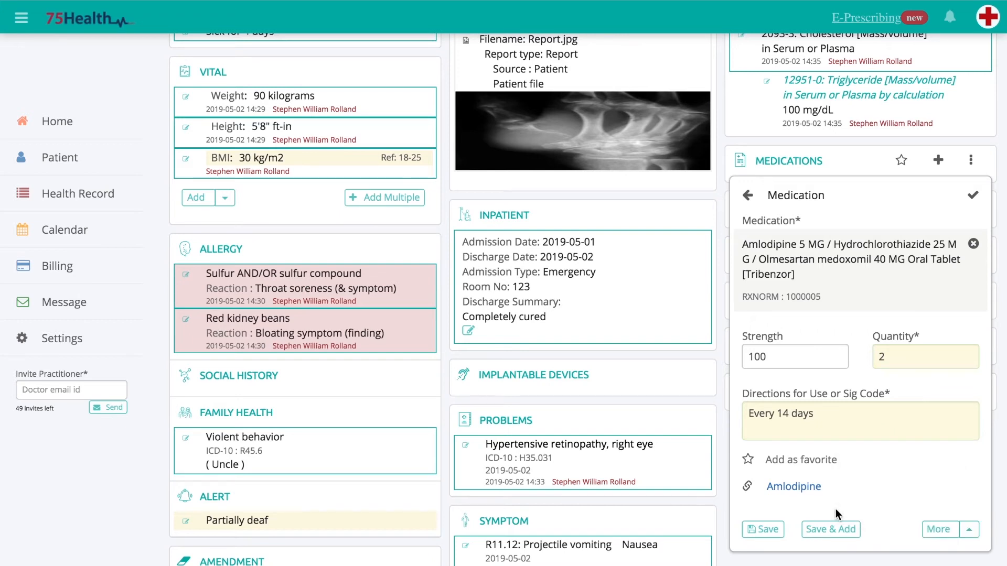
left_click(761, 528)
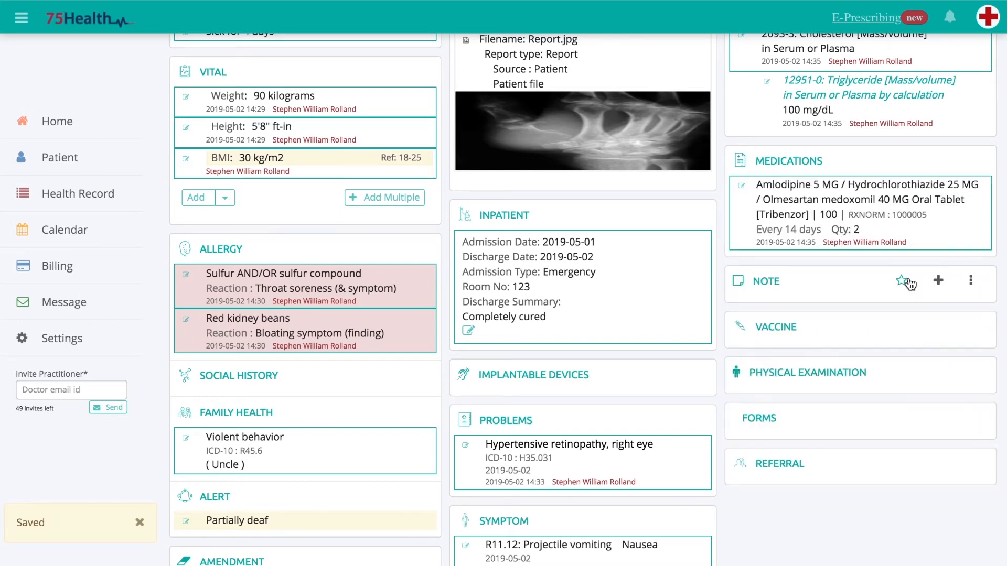
left_click(938, 282)
Step: Add the favourite note 'Follow up in 3 days', then open and cancel a vaccine entry
left_click(467, 473)
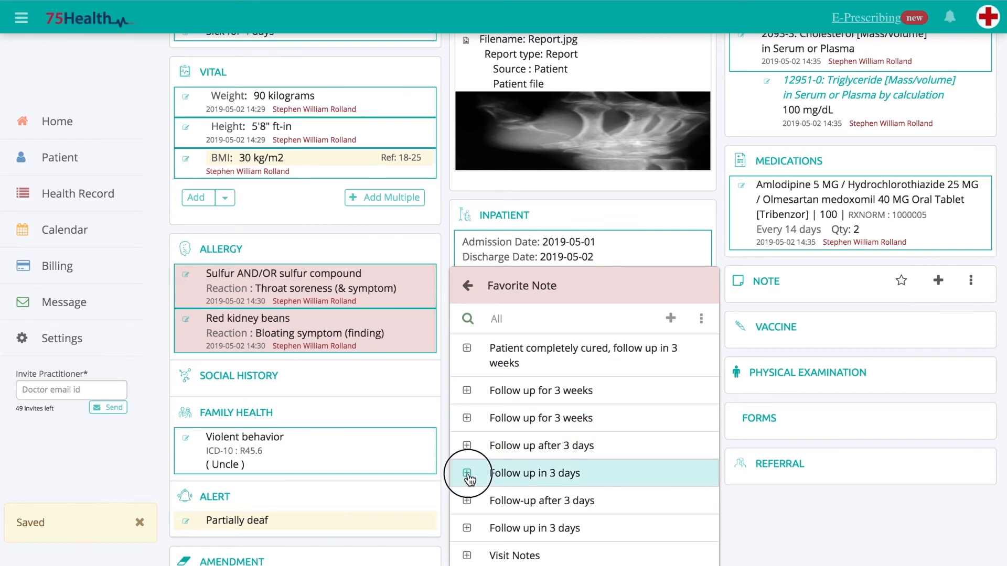
left_click(467, 286)
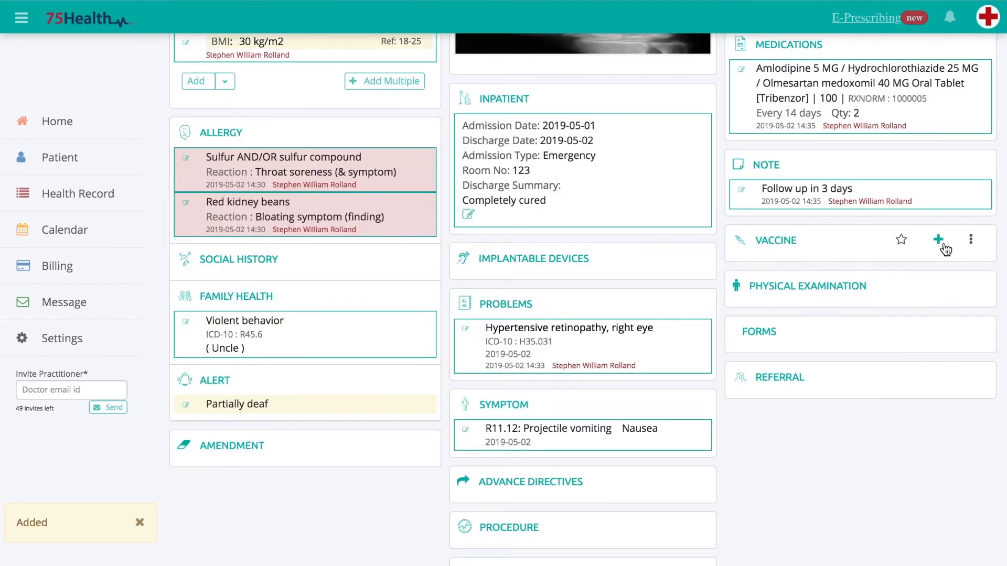
left_click(943, 242)
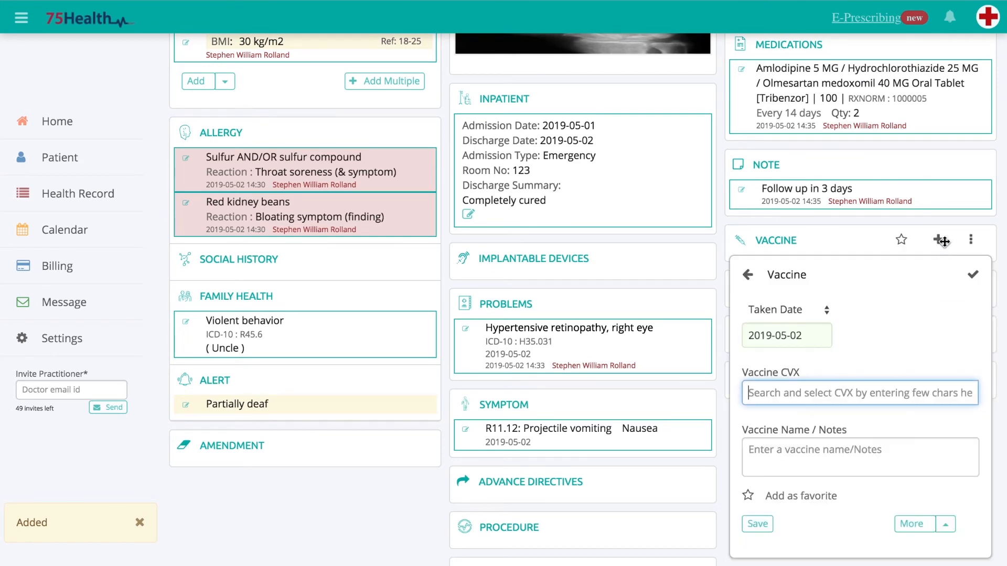
scroll(944, 242, "down", 1)
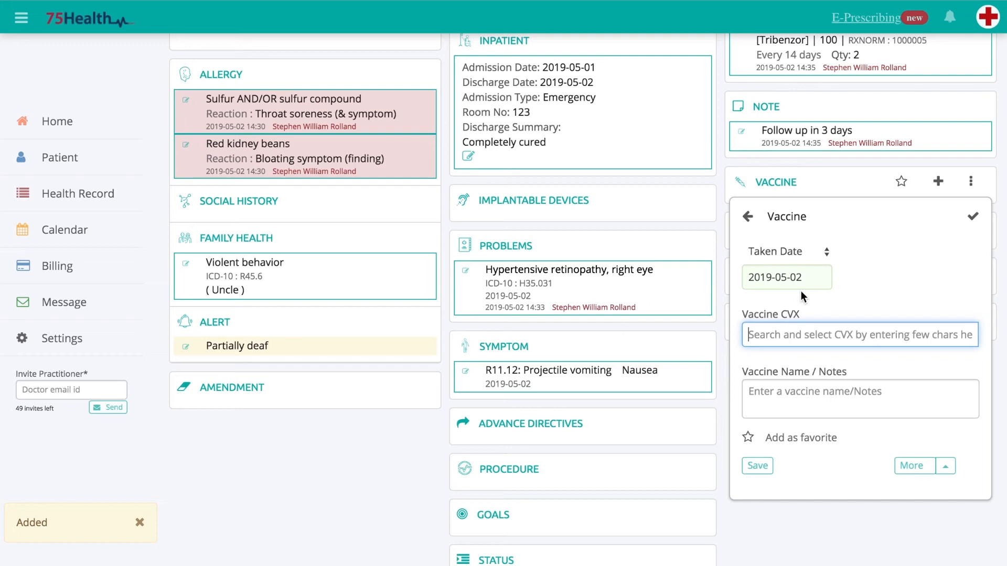
left_click(748, 216)
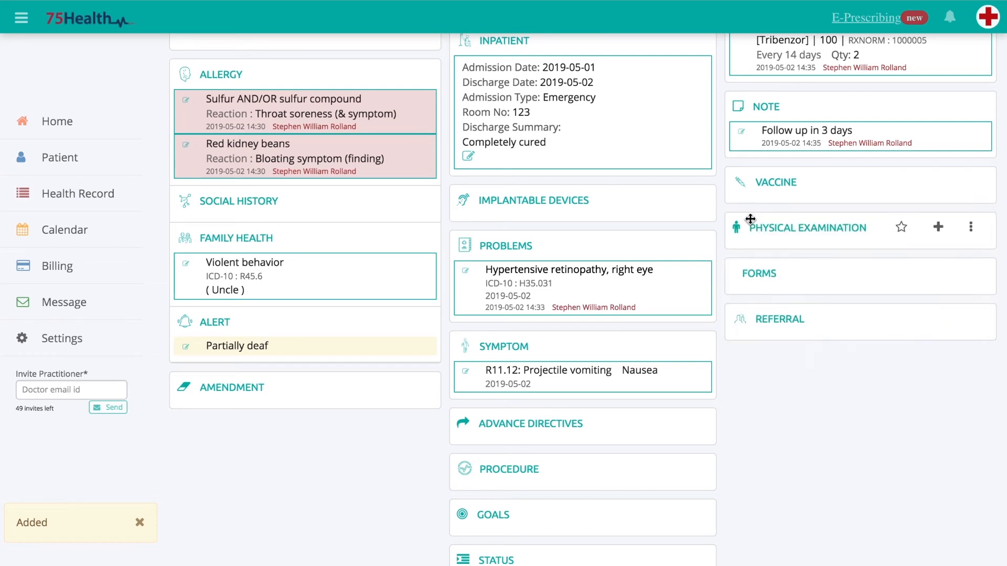
Step: Upload the hand X-ray from Downloads to a physical examination and circle the injury in red
left_click(938, 227)
left_click(765, 216)
left_click(278, 101)
left_click(446, 52)
left_click(747, 292)
scroll(743, 298, "down", 3)
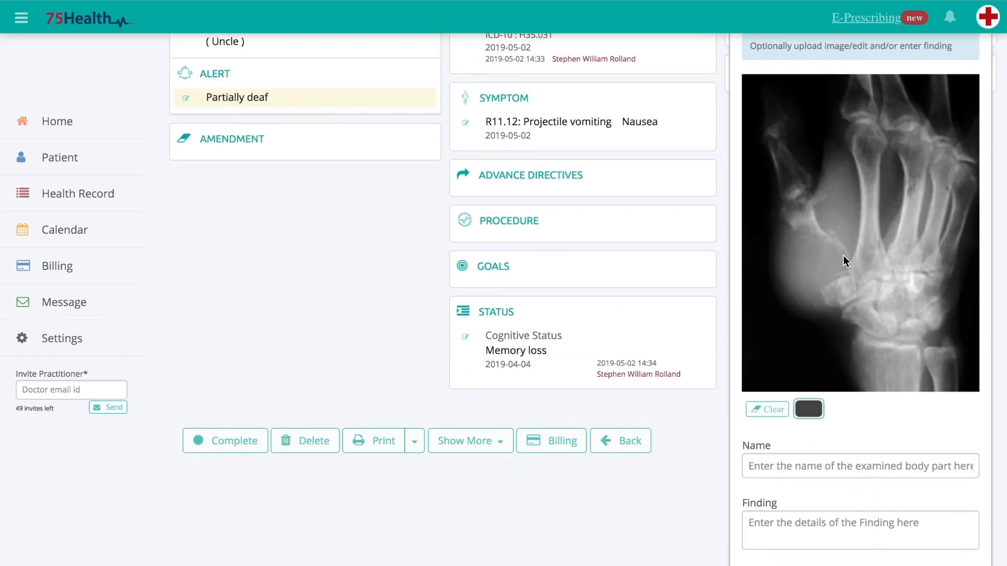
left_click(815, 407)
left_click(784, 280)
left_click_drag(817, 203, 819, 201)
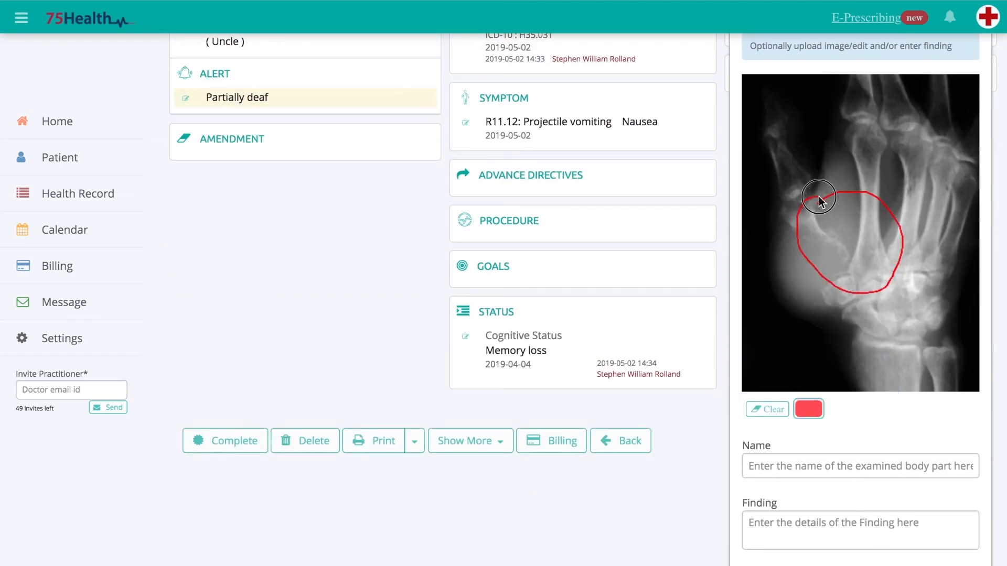
scroll(839, 361, "down", 3)
Step: Fill in Name Hand, Finding Bruise and Notes 'Rest advised', then save the examination
left_click(786, 293)
type("Hand")
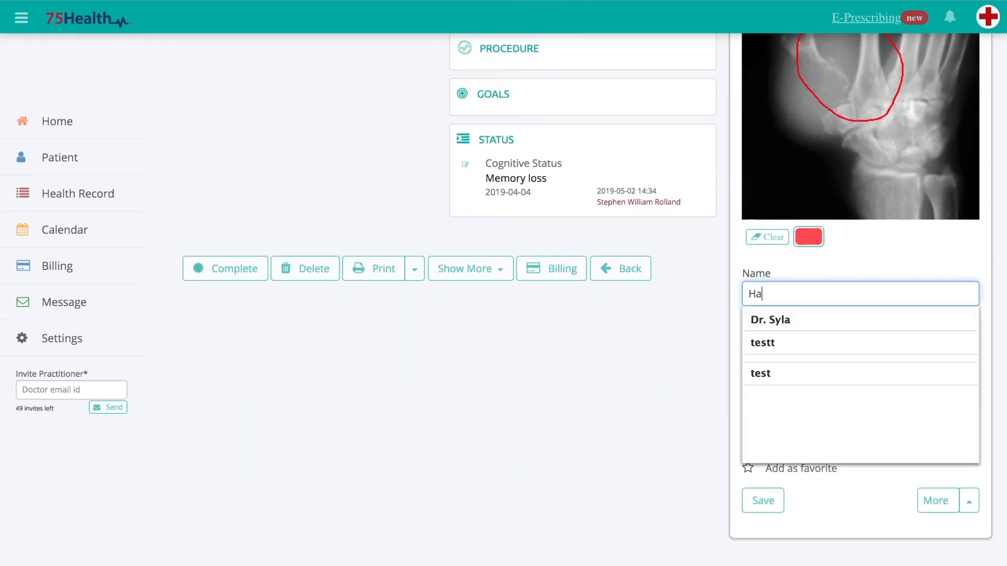
key("Tab")
type("B")
scroll(786, 296, "down", 1)
scroll(814, 347, "down", 2)
key("Tab")
type("Rest advised")
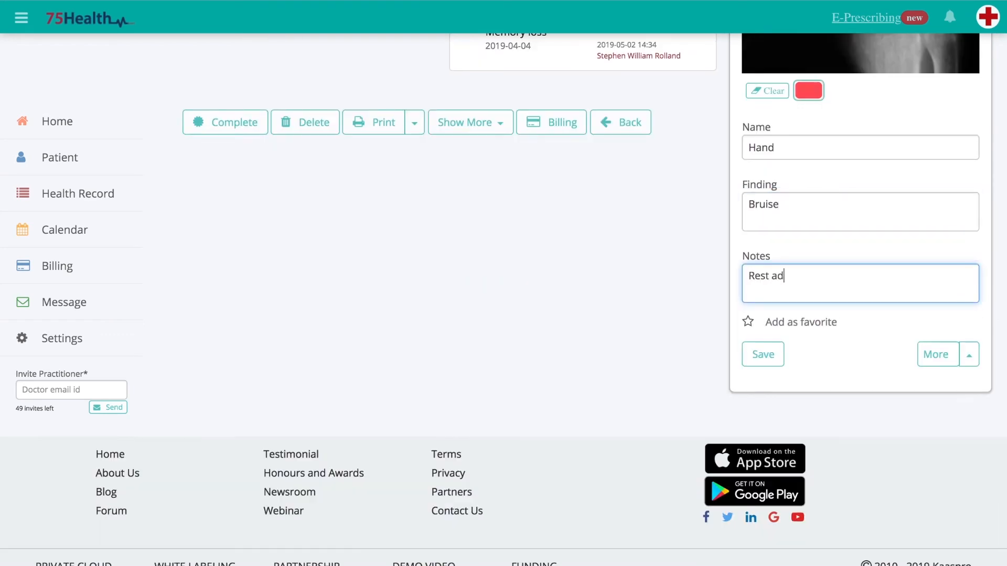
left_click(968, 356)
left_click(870, 361)
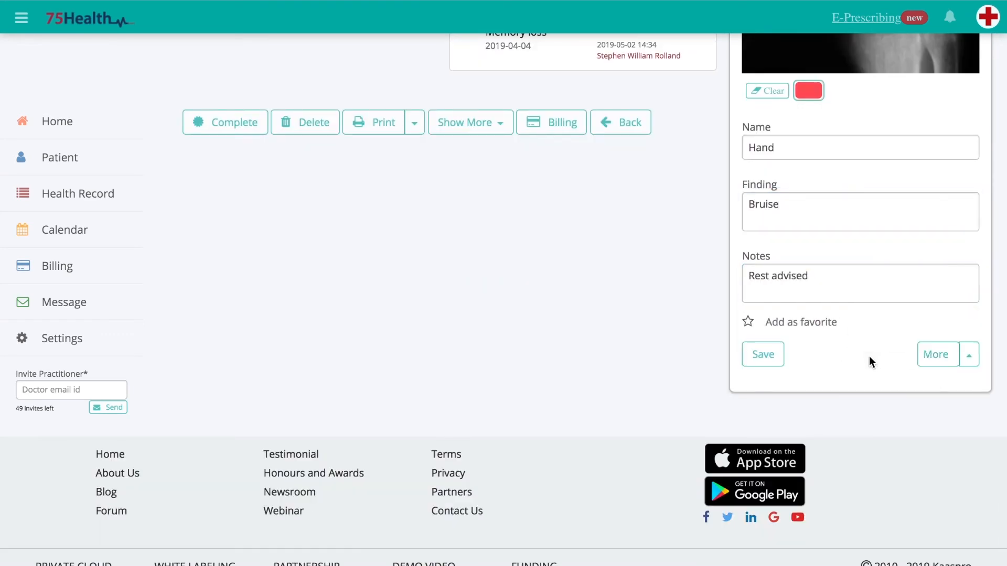
scroll(870, 356, "up", 5)
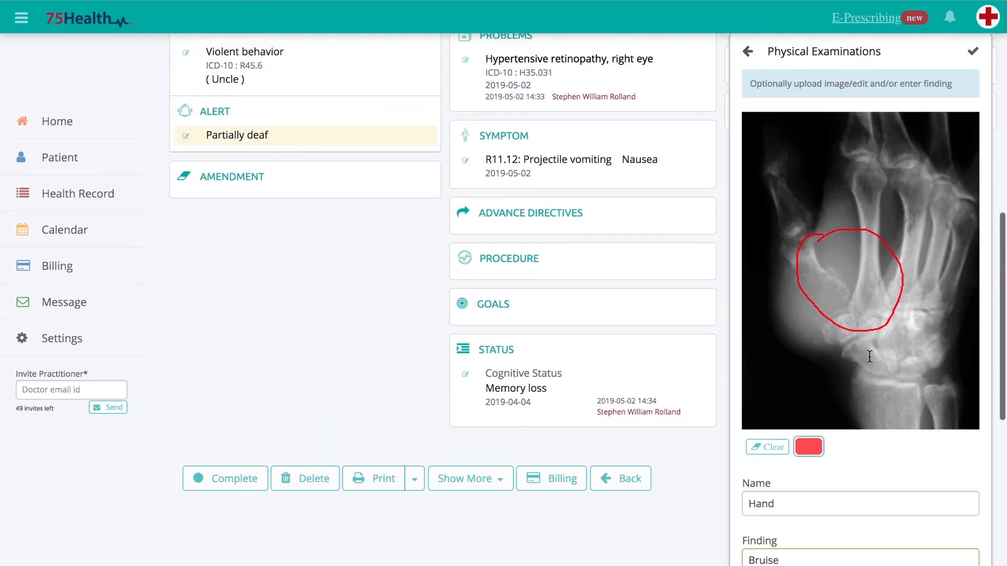
scroll(869, 357, "down", 5)
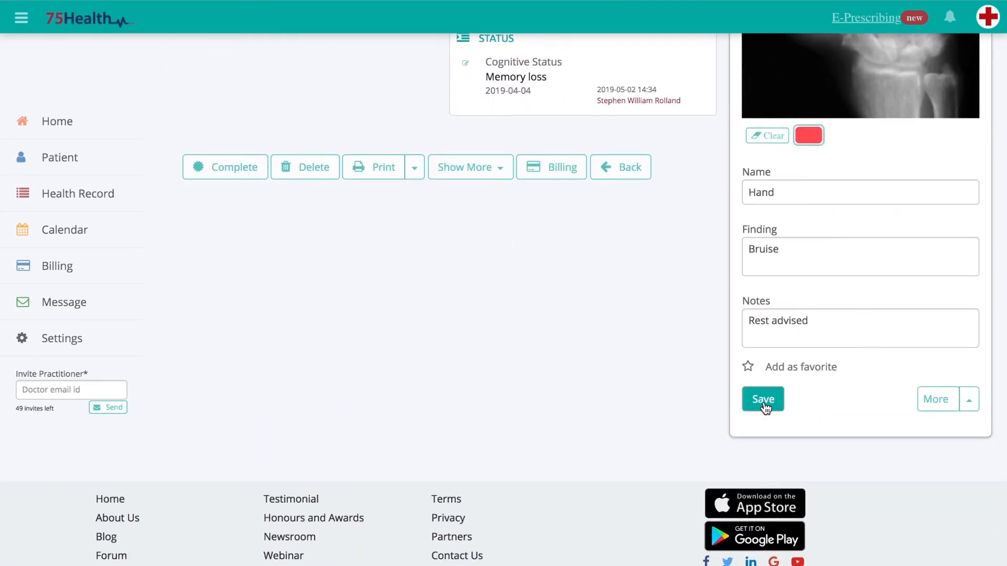
left_click(764, 407)
Step: Add a Form to the record's Forms section
left_click(939, 152)
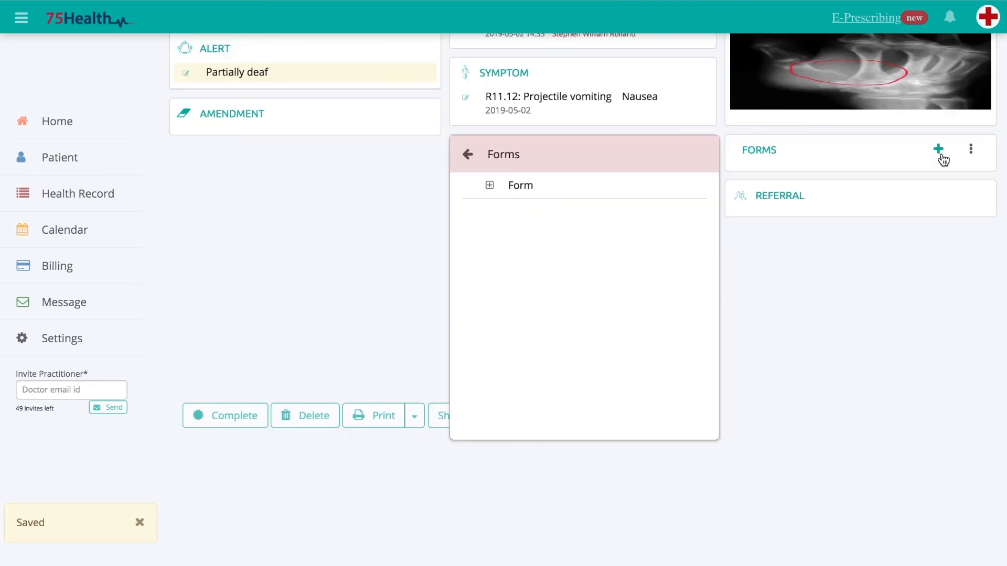
left_click(491, 186)
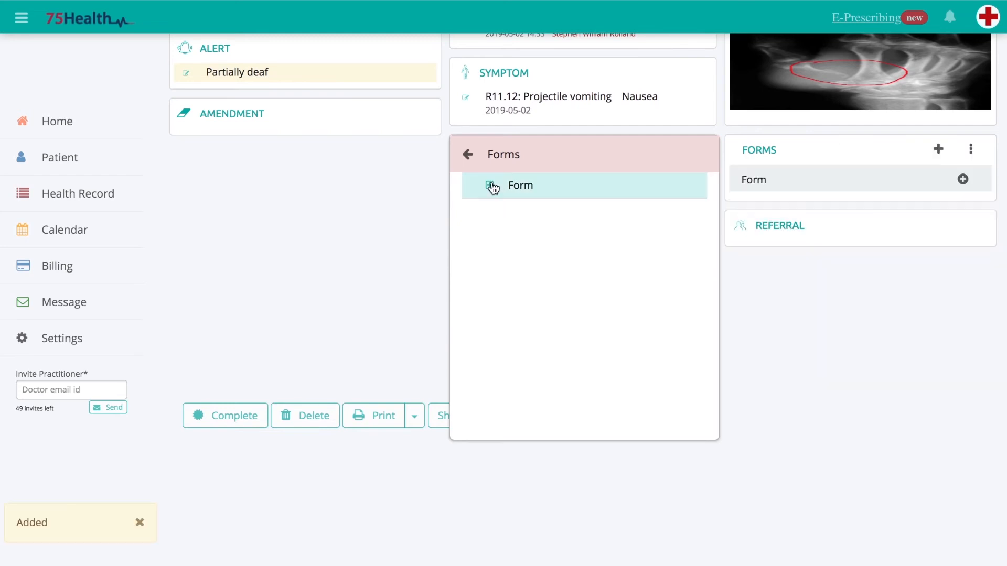
left_click(961, 181)
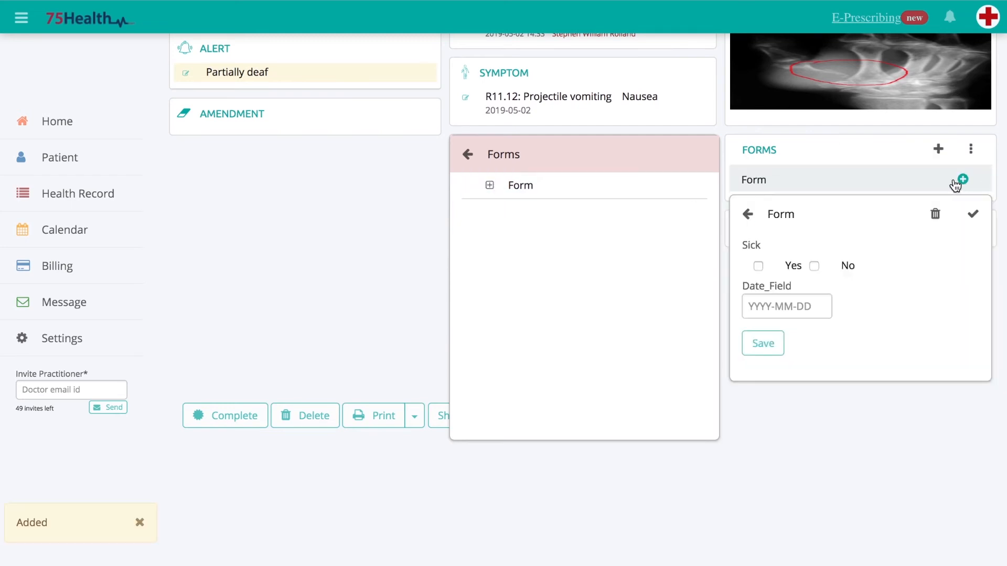
left_click(468, 154)
Step: Discard a blank referral and add the favourite doctor referral noted 'Special care required'
left_click(936, 231)
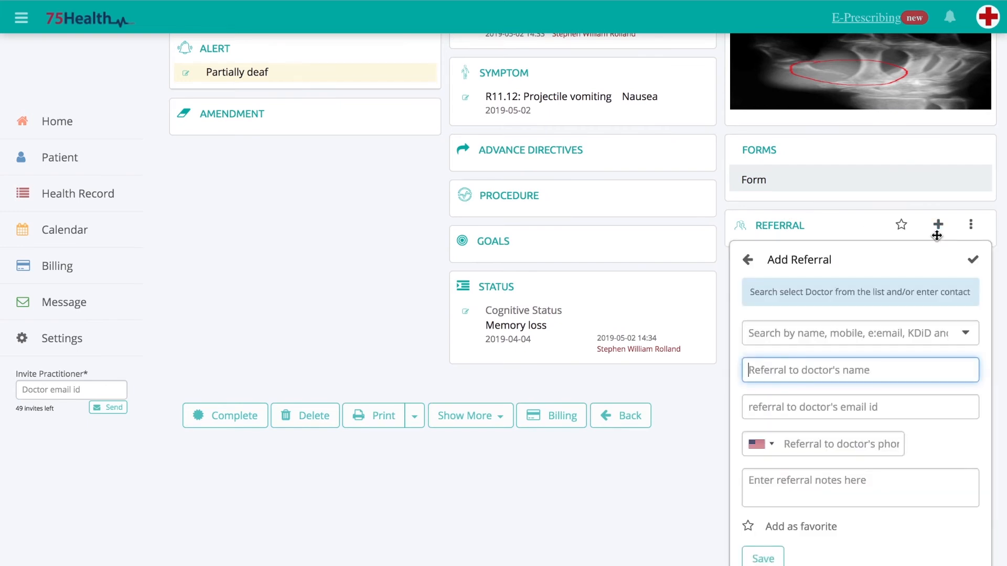
scroll(898, 294, "down", 3)
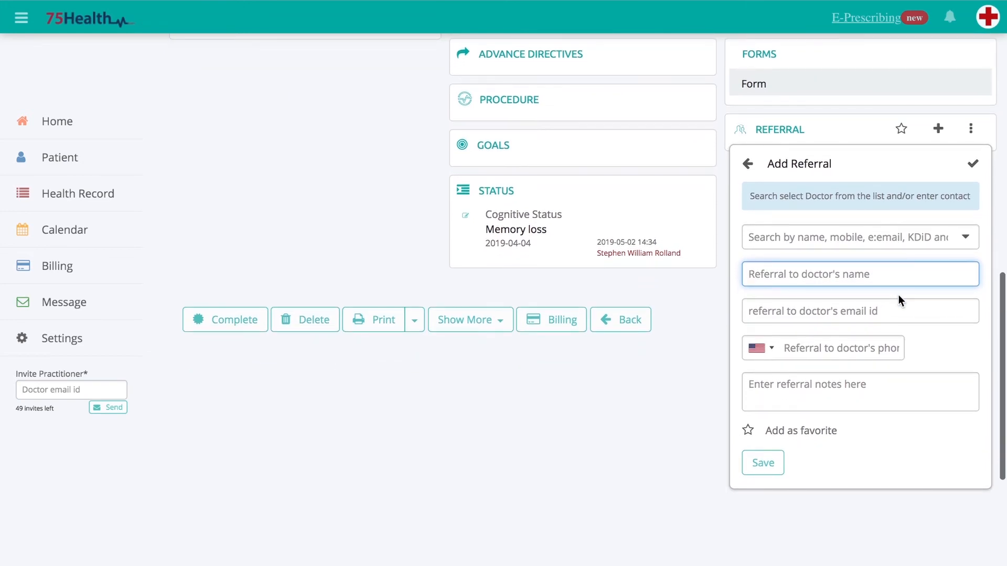
left_click(827, 245)
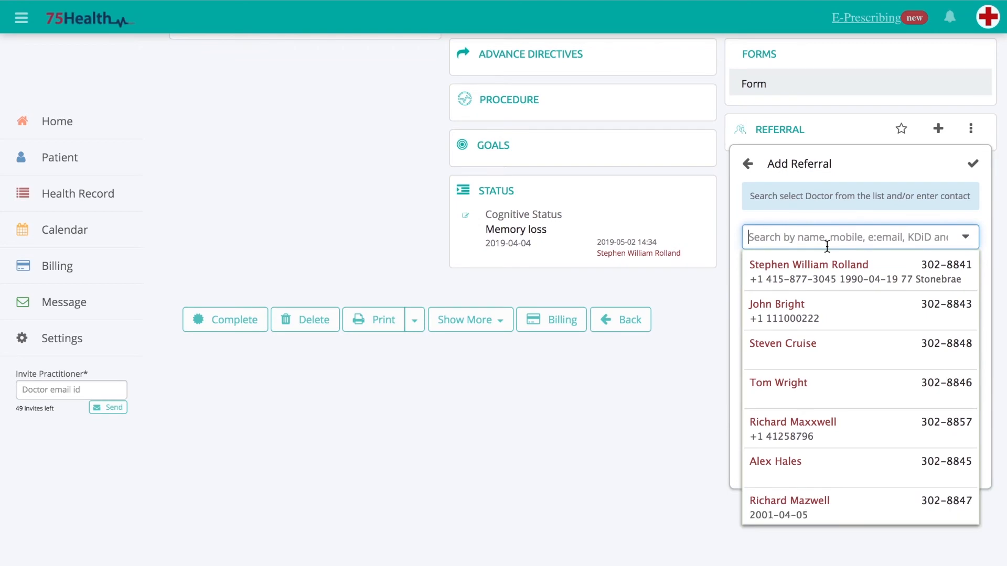
left_click(810, 217)
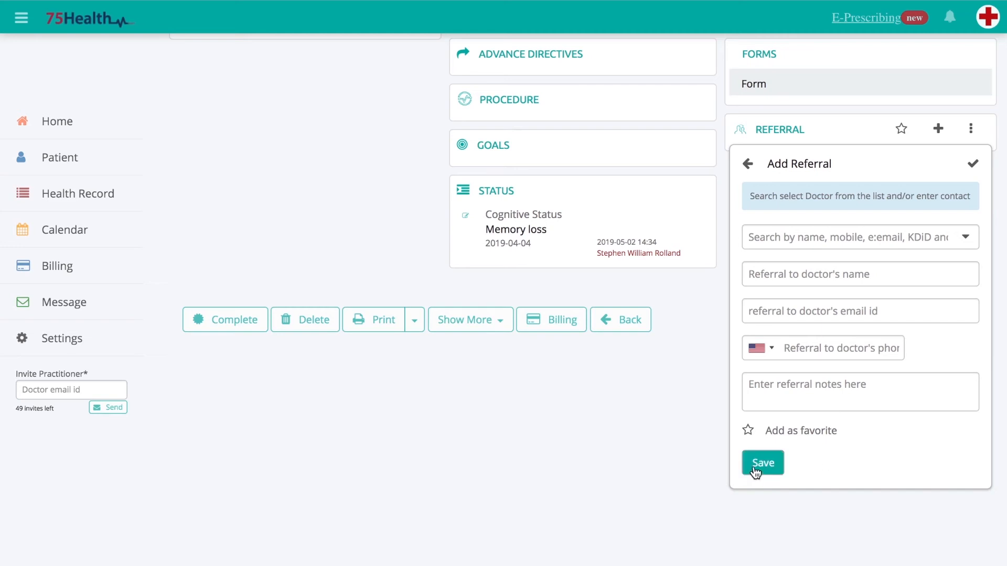
left_click(749, 164)
left_click(899, 131)
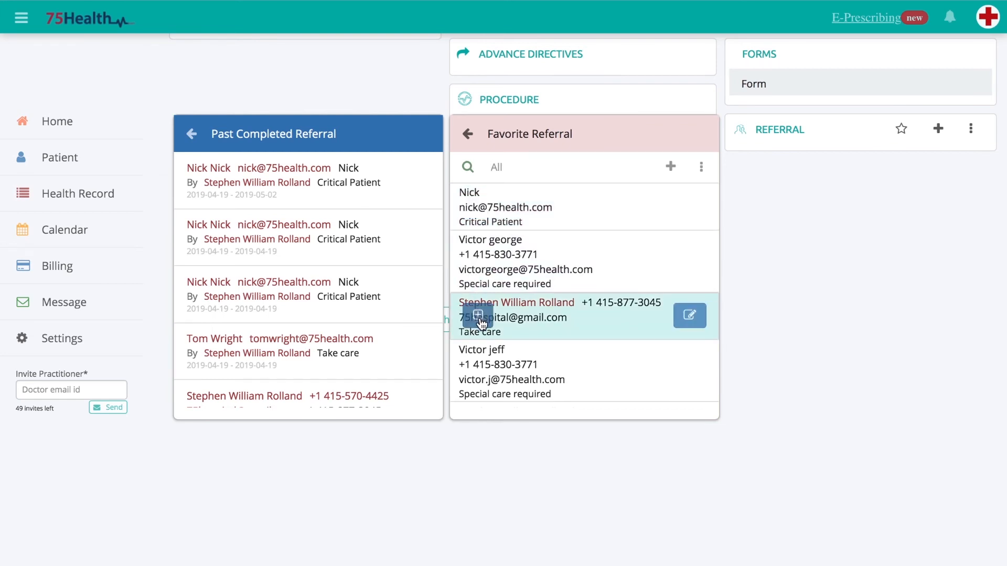
left_click(478, 370)
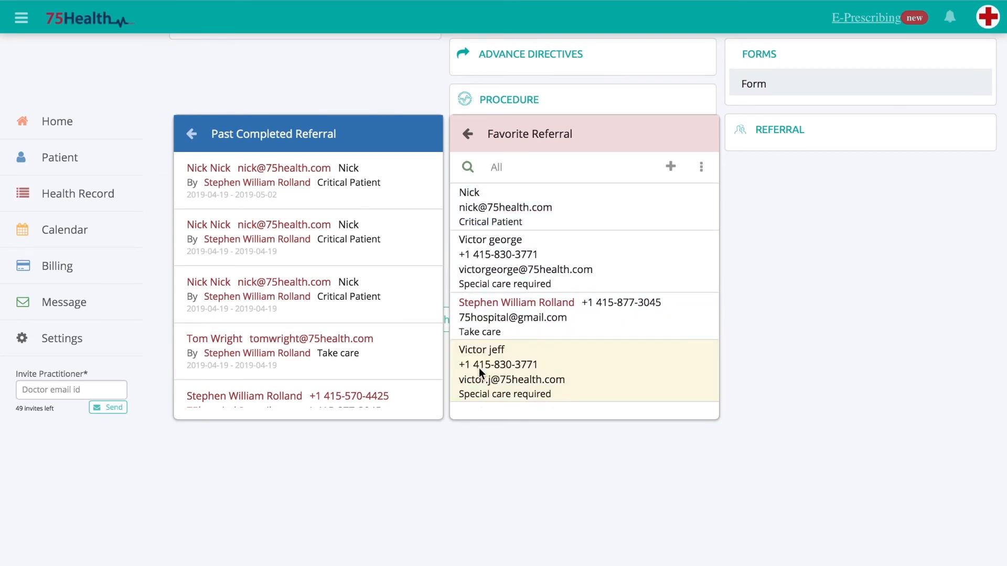
left_click(806, 289)
scroll(806, 289, "up", 14)
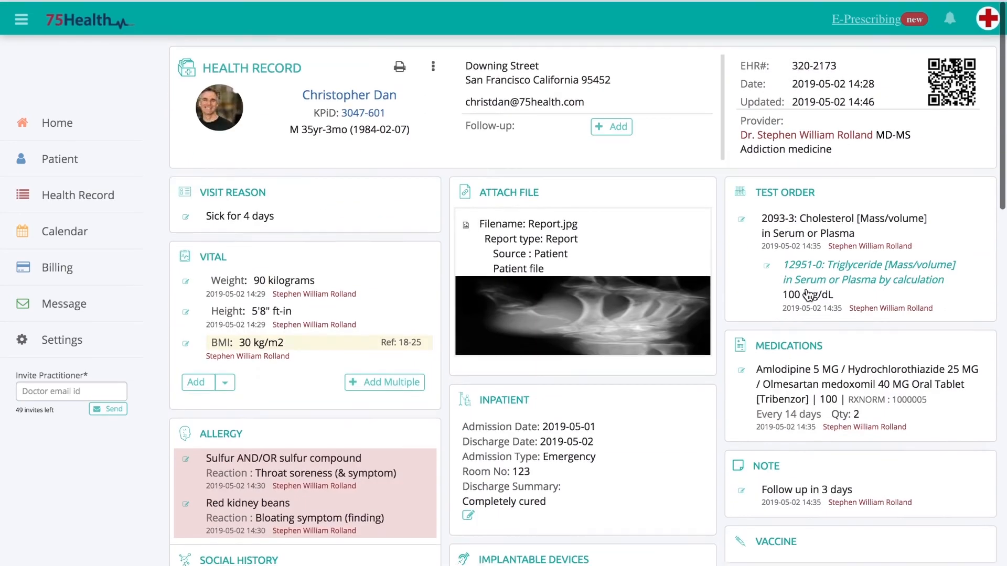
Step: Mark the visit's health record as complete
scroll(807, 295, "down", 12)
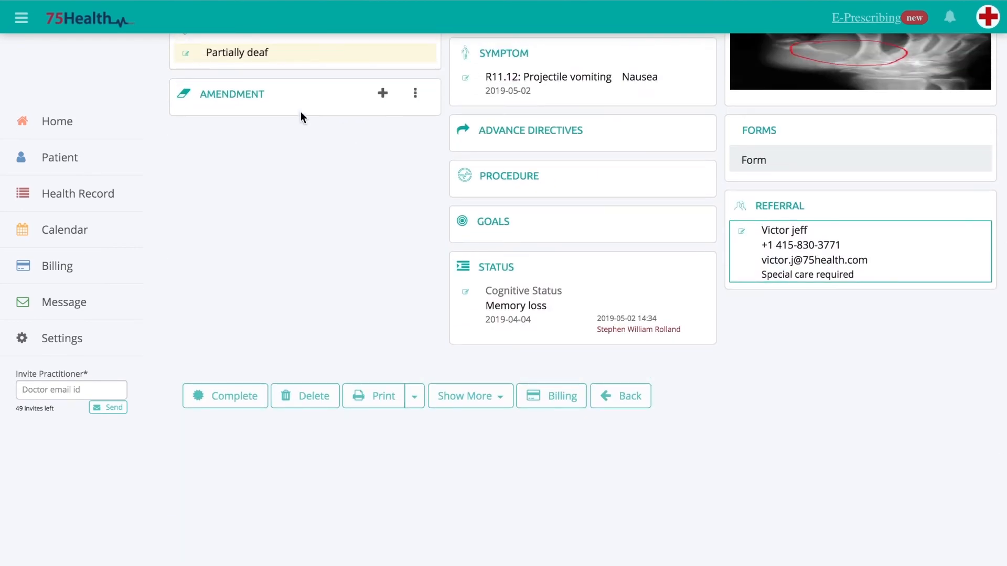
scroll(262, 305, "up", 1)
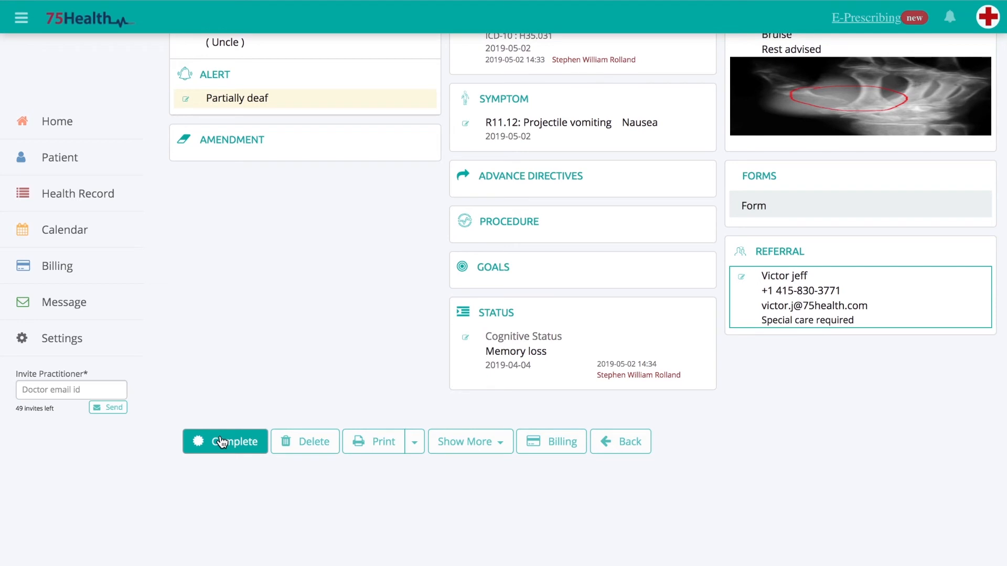
left_click(254, 448)
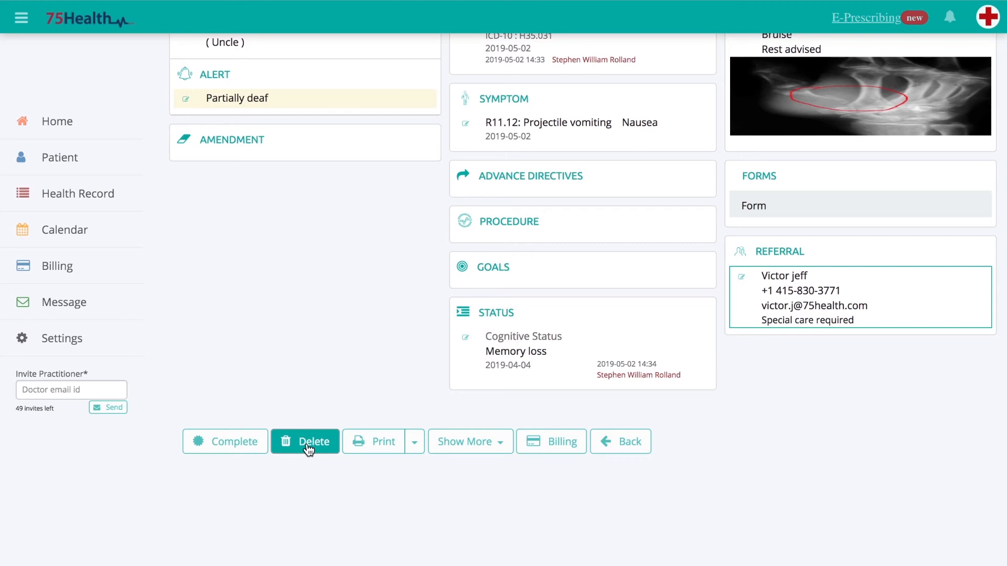
Step: Print the two-page Health Record, ending with the provider's signature
scroll(308, 449, "down", 3)
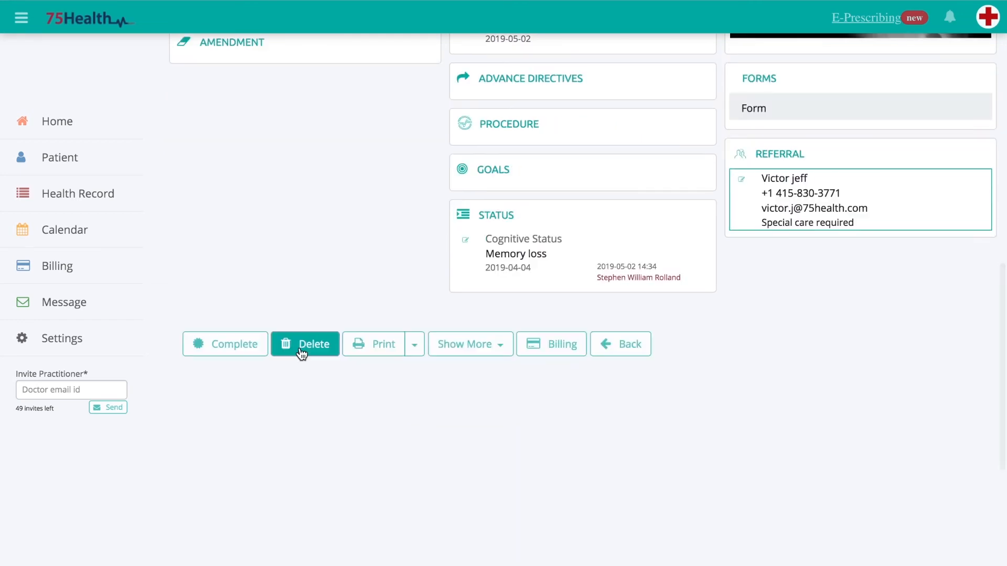
left_click(412, 353)
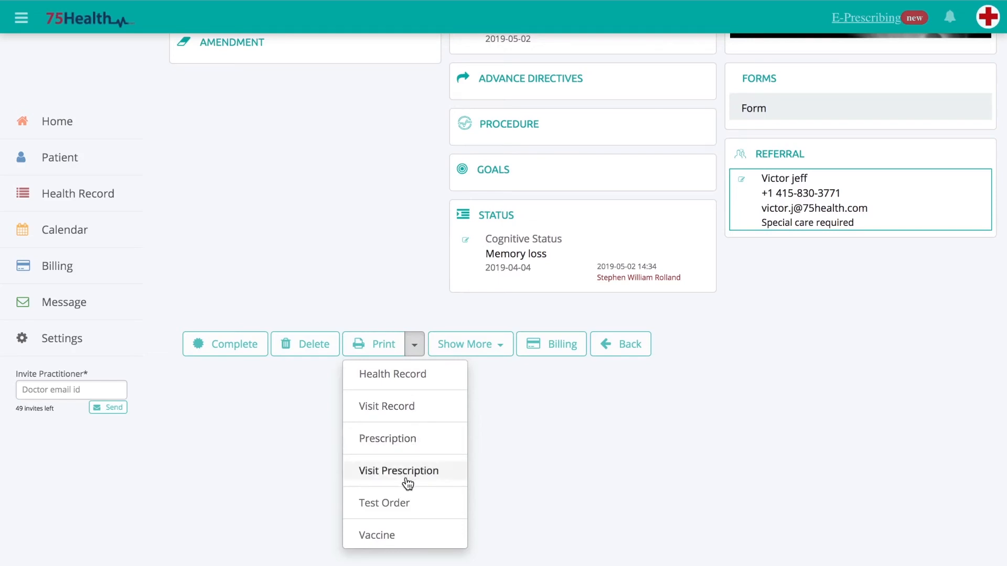
left_click(396, 379)
scroll(577, 306, "down", 10)
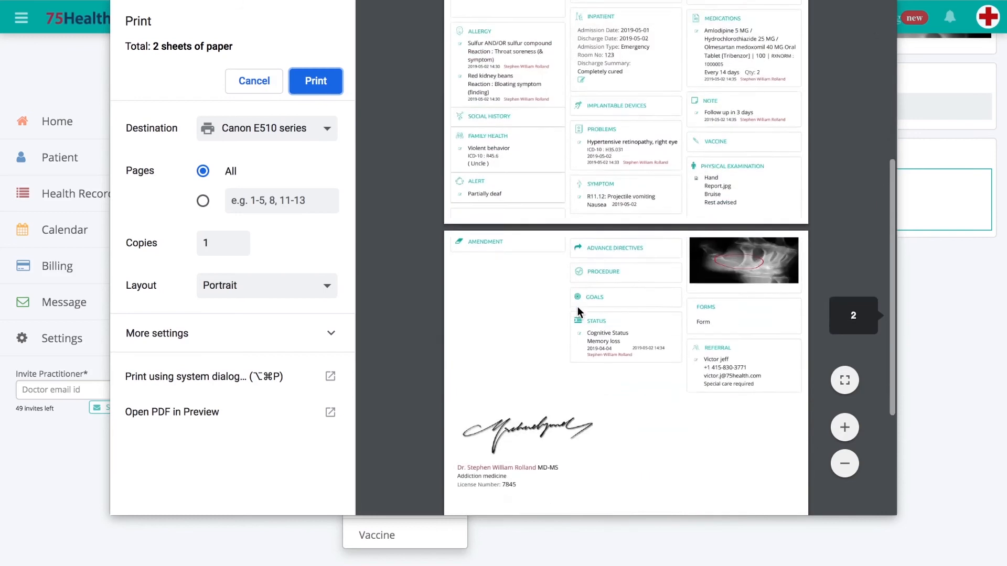
scroll(574, 306, "up", 10)
left_click(320, 83)
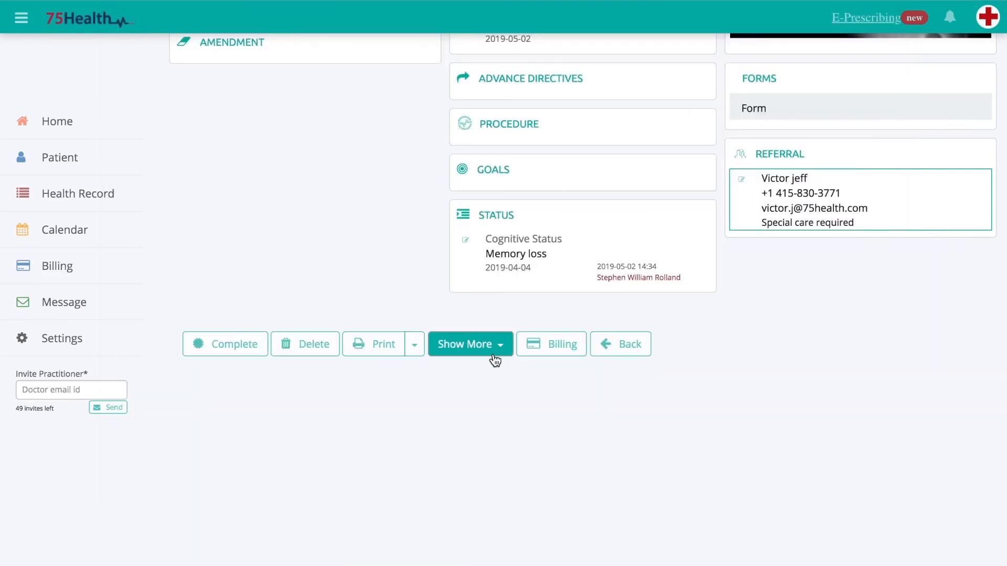
Step: Reset hidden record sections to default and open a blank billing invoice for this visit
left_click(491, 357)
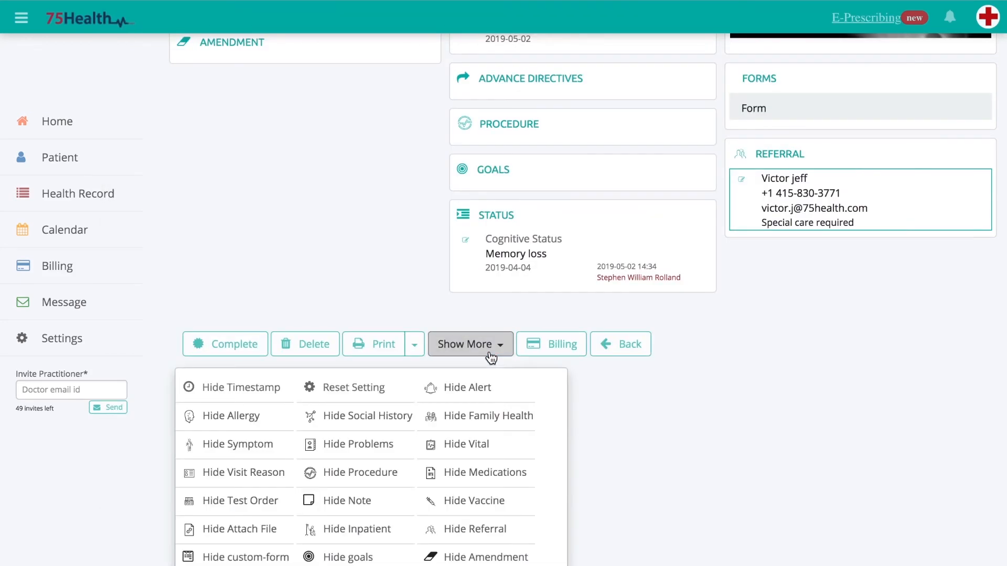
scroll(491, 358, "down", 3)
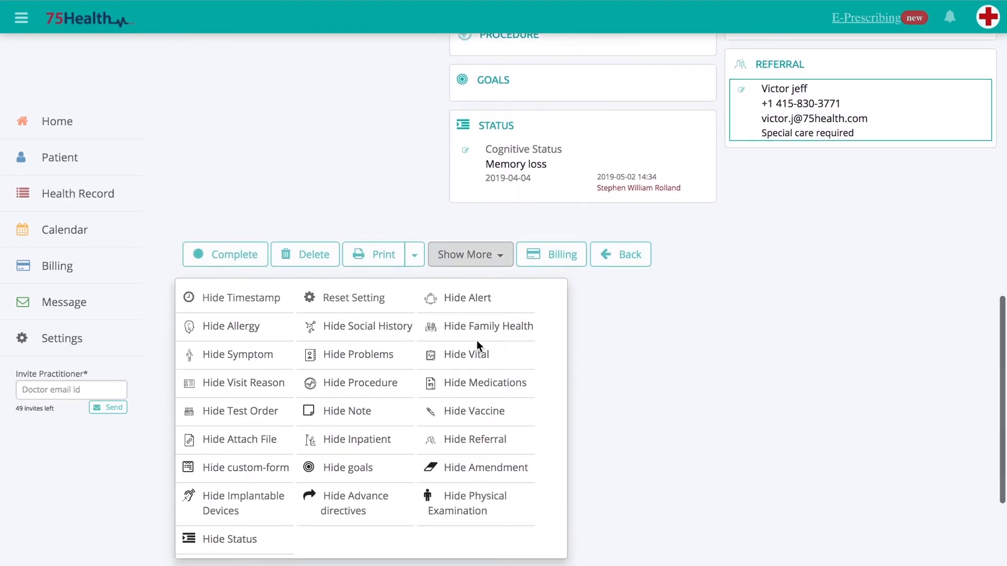
scroll(477, 340, "down", 1)
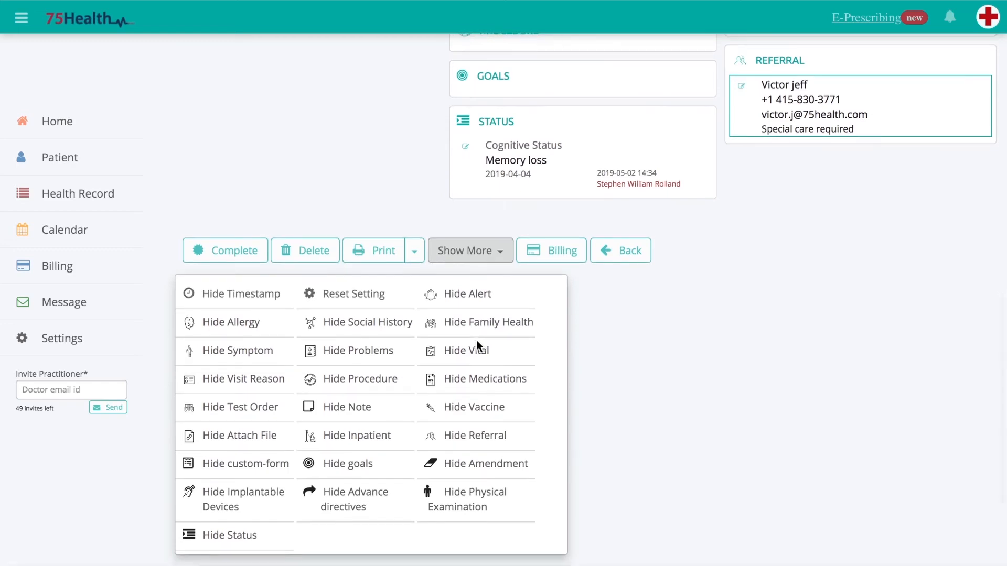
scroll(477, 341, "down", 1)
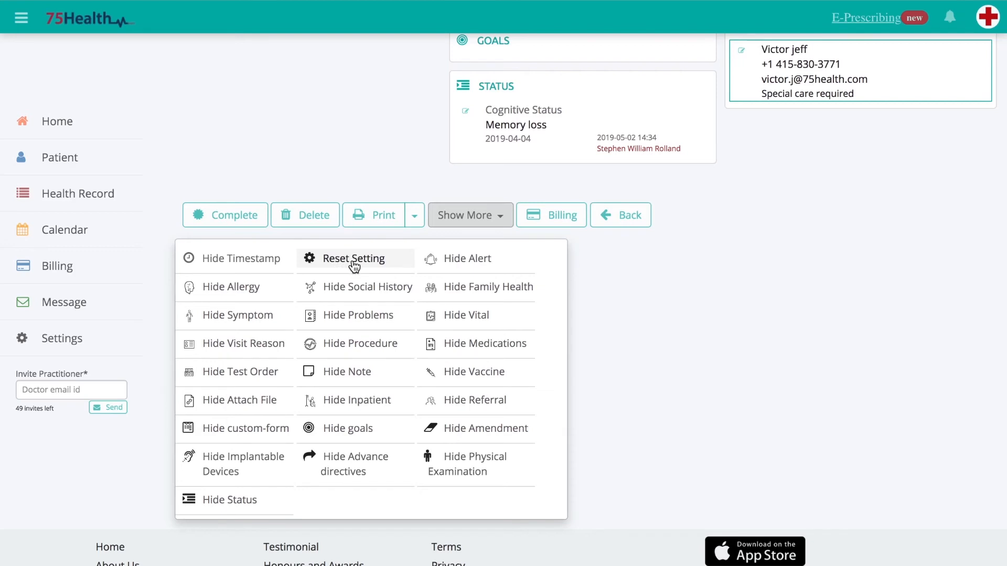
left_click(386, 271)
left_click(566, 320)
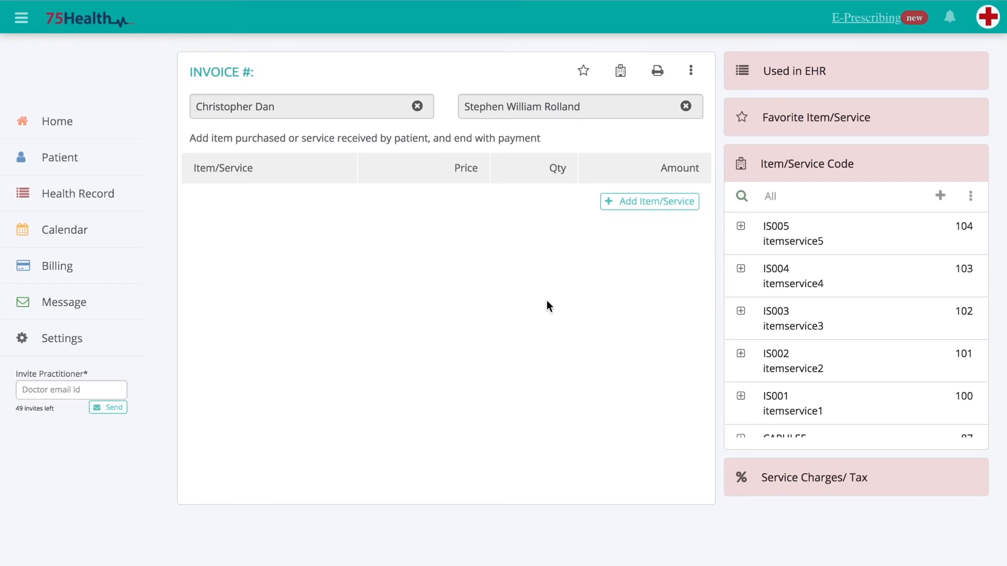
Step: Add the record's medication to the invoice from the items used
left_click(803, 79)
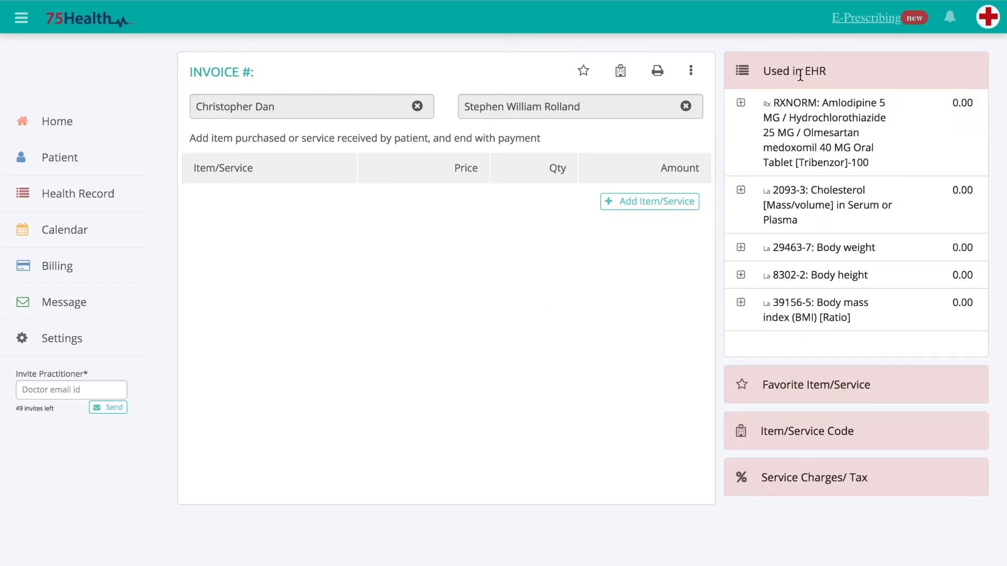
scroll(802, 209, "down", 1)
scroll(802, 210, "up", 1)
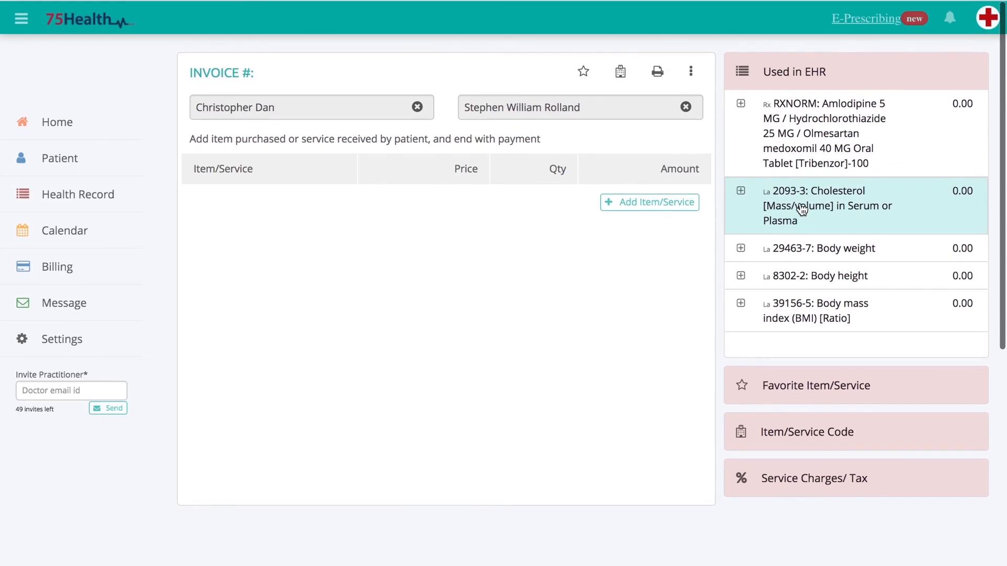
left_click(741, 102)
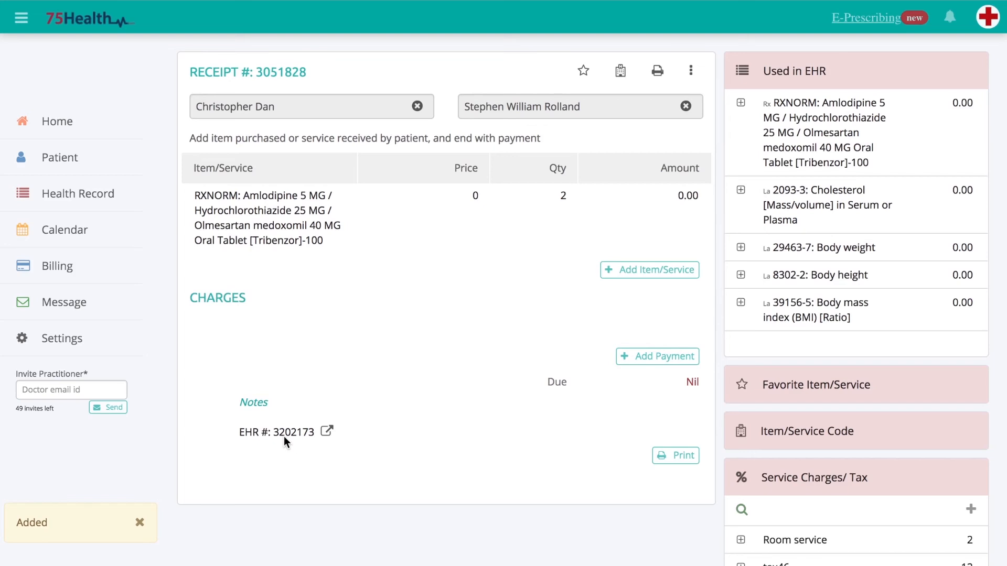
Step: Price the Amlodipine line at 2000 for a 4000.00 total and begin a cash payment
left_click(293, 220)
left_click(405, 396)
key("BackSpace")
type("2000")
left_click(214, 532)
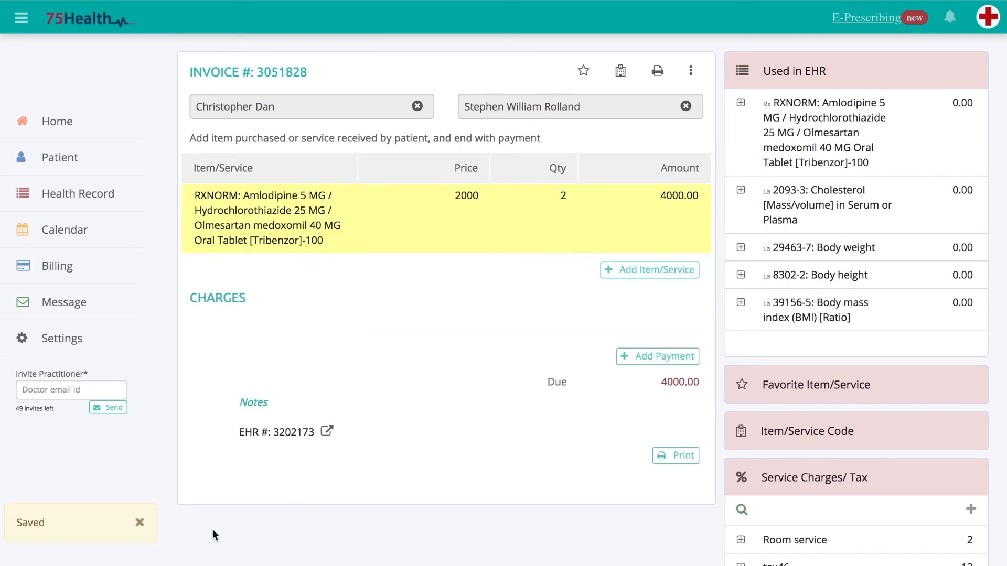
scroll(605, 351, "down", 1)
left_click(655, 328)
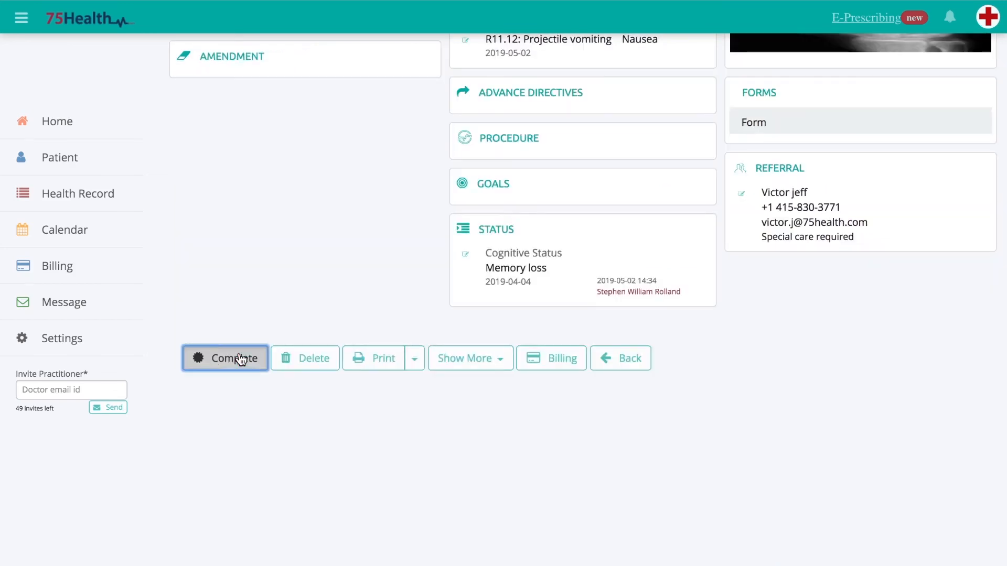
left_click(231, 356)
scroll(239, 353, "down", 1)
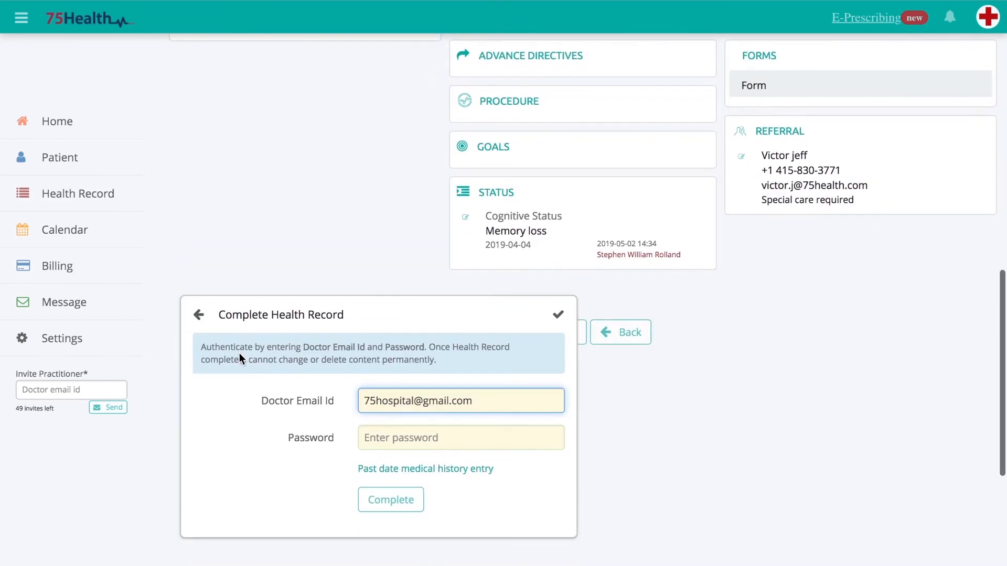
left_click(385, 438)
type("a")
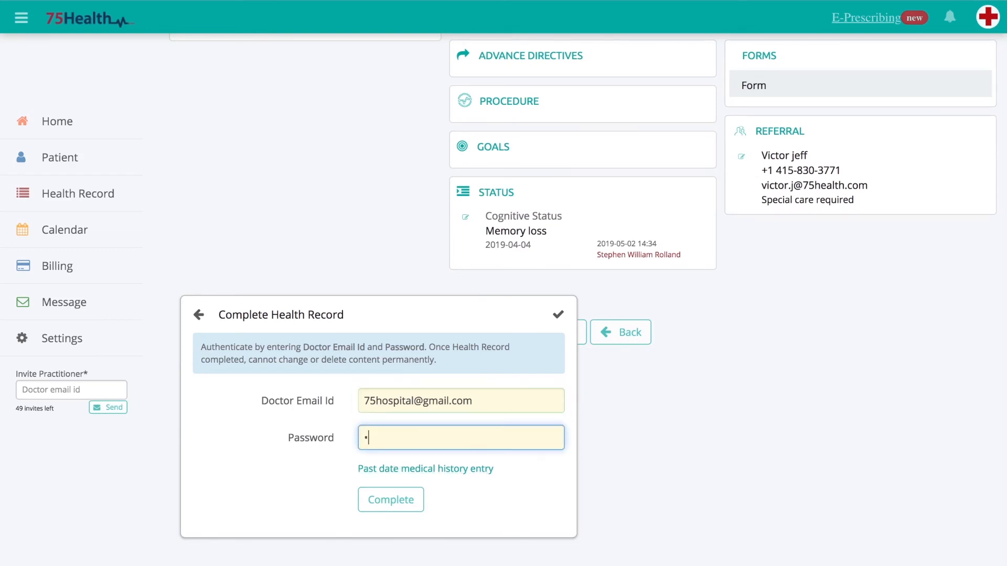
left_click(404, 469)
left_click(407, 478)
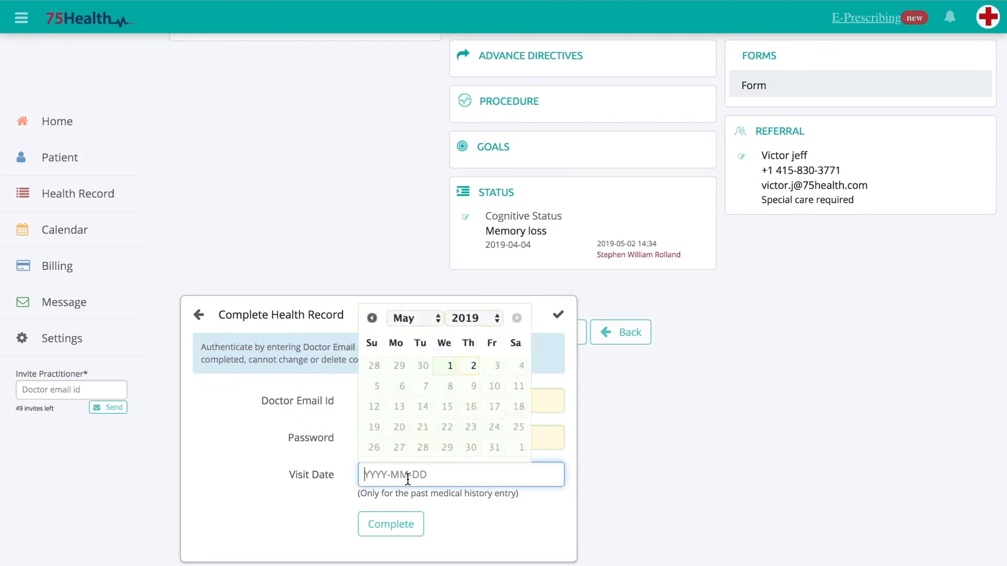
left_click(312, 430)
scroll(312, 430, "down", 1)
left_click(375, 457)
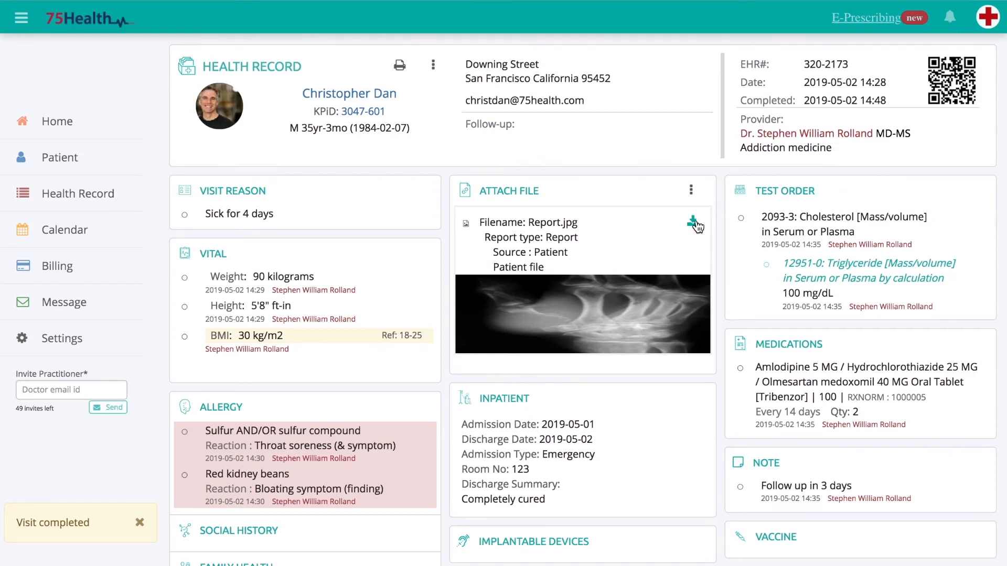
left_click(971, 189)
left_click(942, 260)
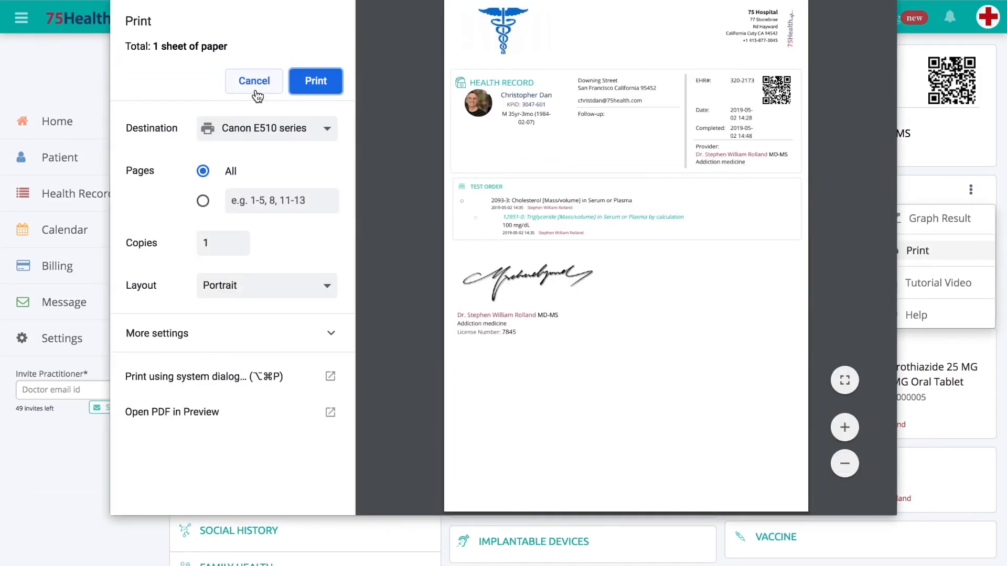
left_click(255, 88)
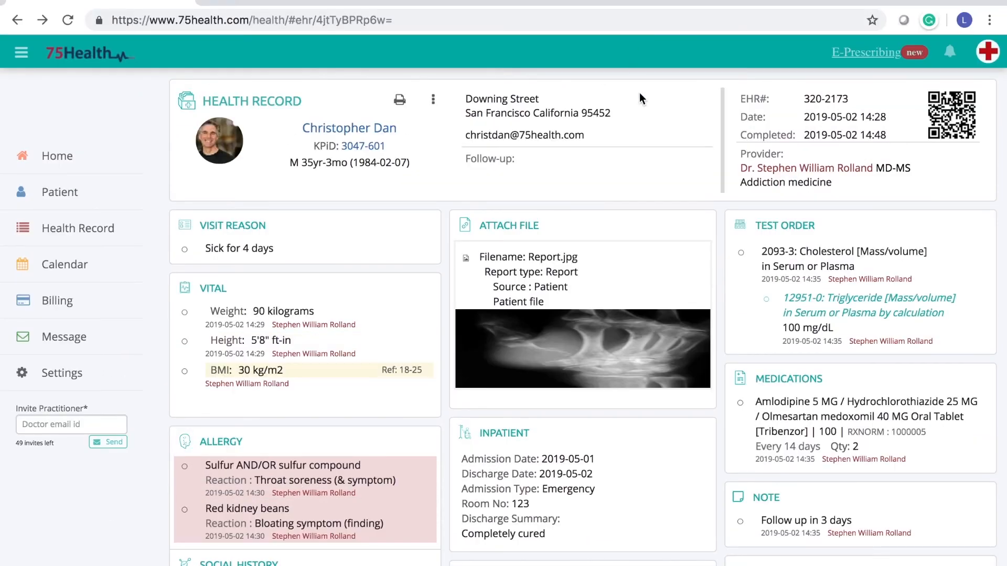
scroll(627, 253, "down", 4)
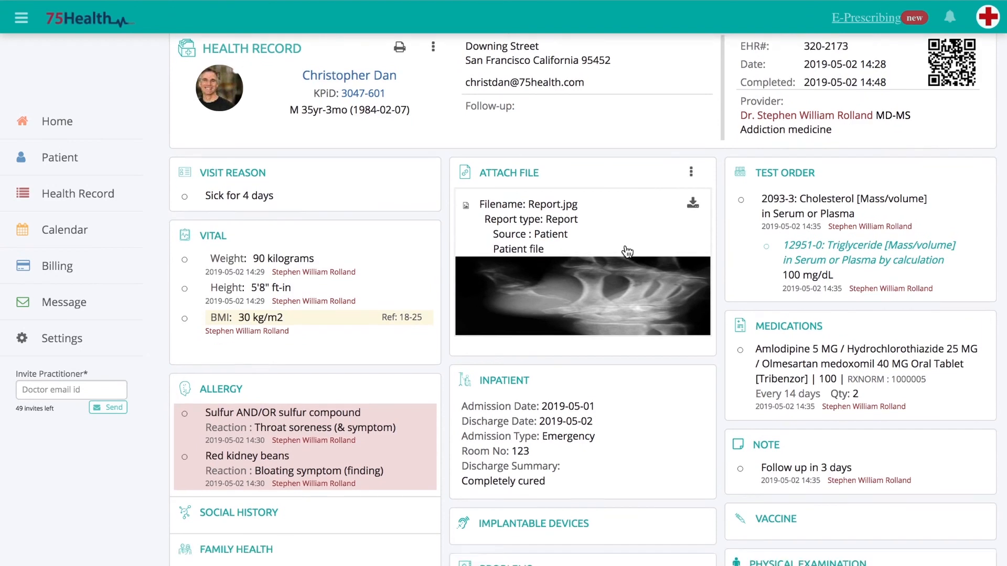
scroll(625, 245, "down", 6)
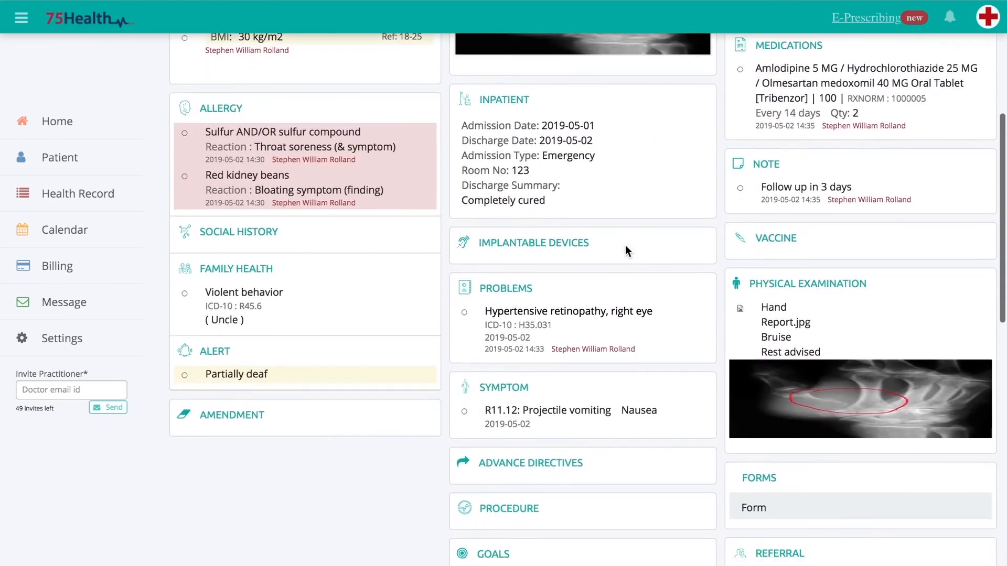
scroll(626, 247, "down", 1)
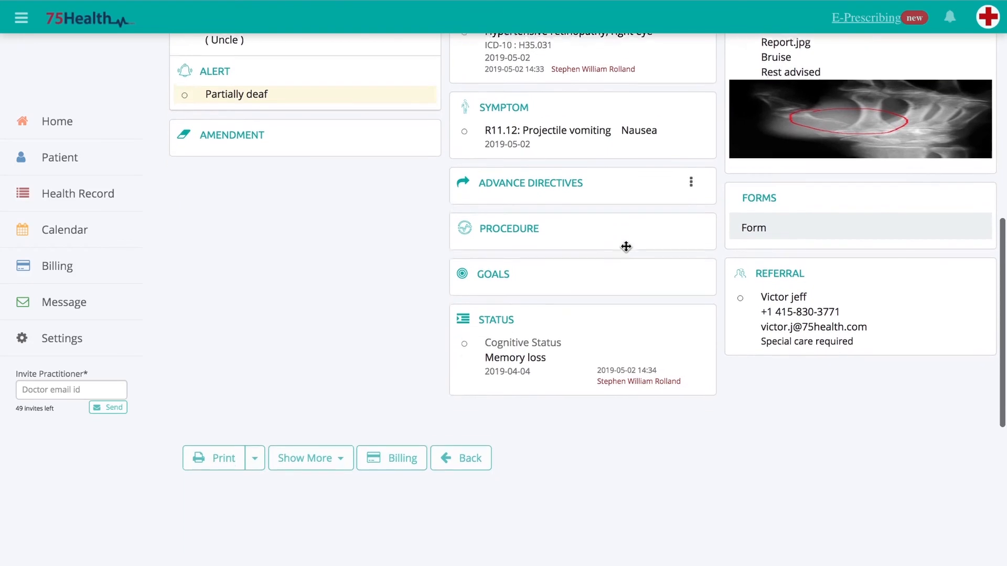
scroll(626, 246, "down", 1)
scroll(625, 245, "down", 2)
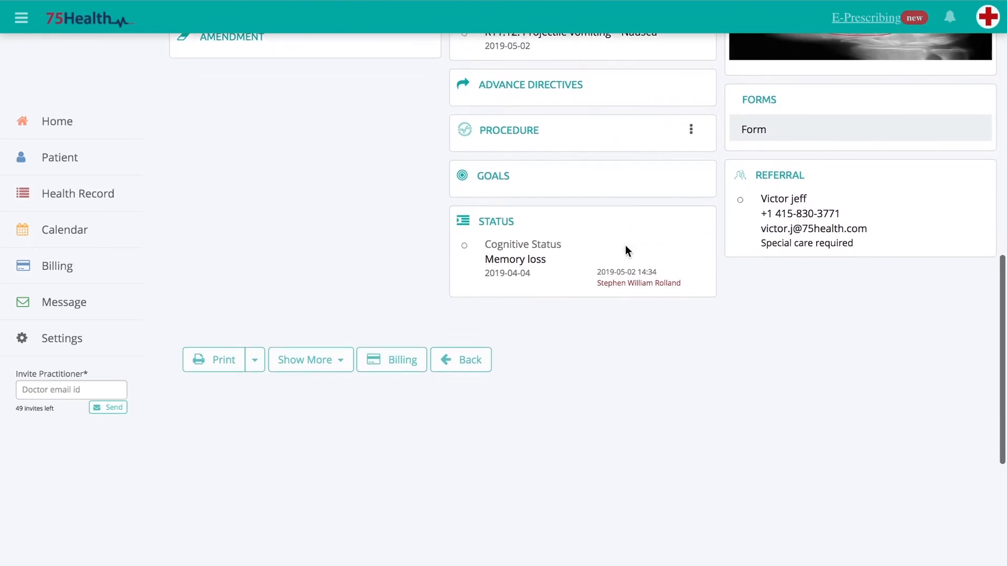
scroll(625, 244, "up", 1)
scroll(626, 246, "up", 4)
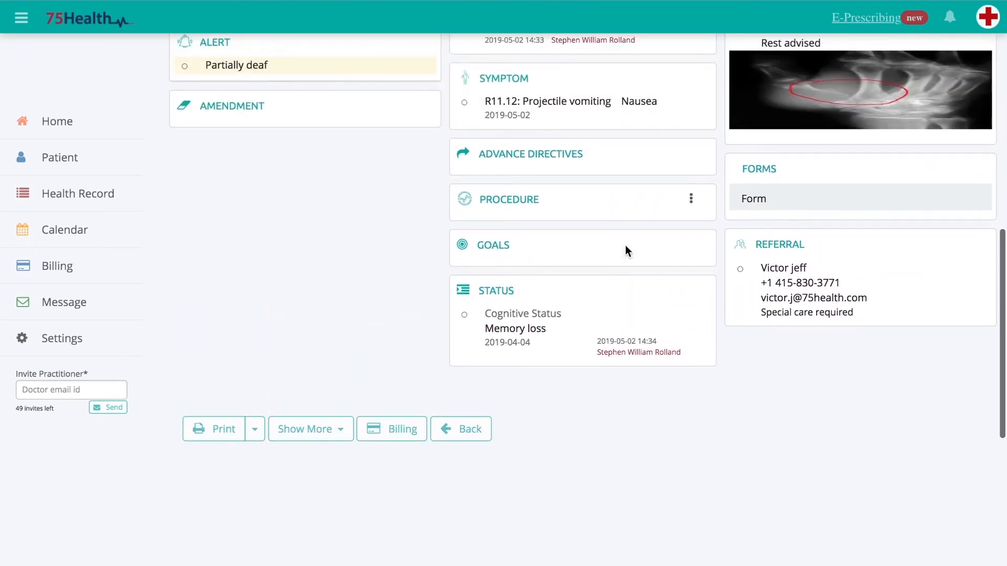
mouse_move(430, 262)
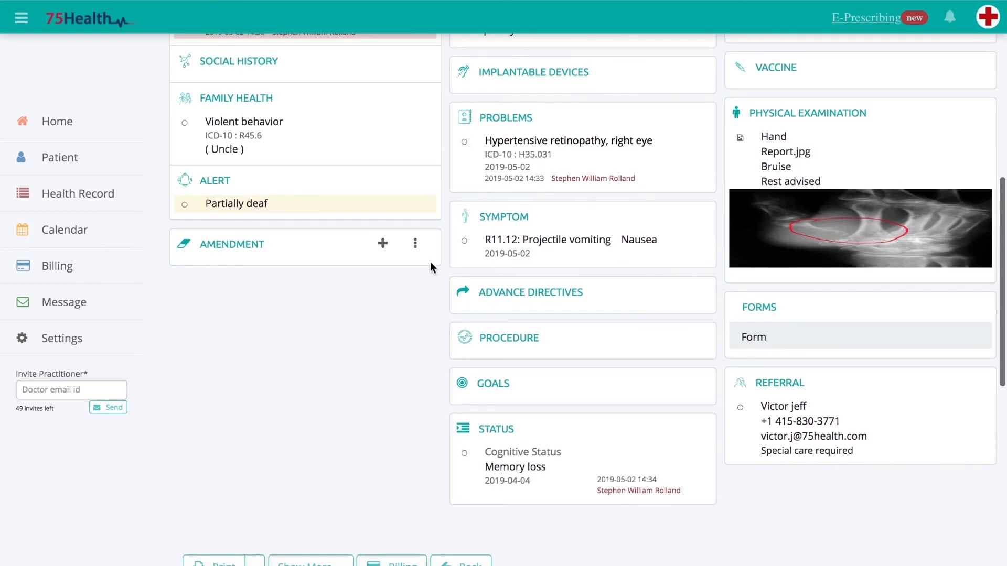
Step: Add a Patient-sourced amendment described as 'Visit reason incr'
left_click(382, 244)
scroll(371, 250, "down", 1)
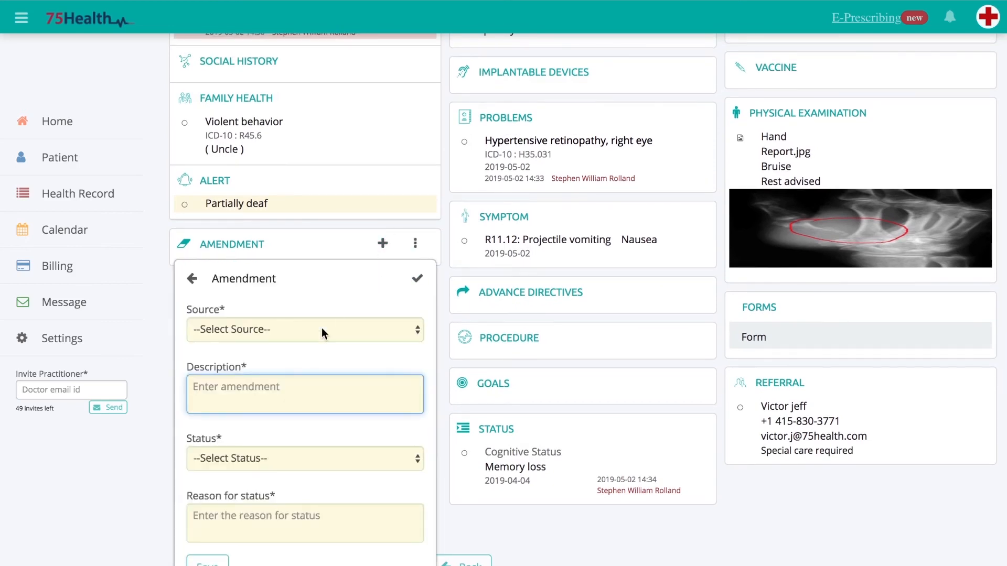
left_click(320, 265)
left_click(293, 351)
left_click(293, 351)
type("Visit reason incr")
Step: Set the amendment status to Deny with reason 'Invalid request' and save it
left_click(225, 387)
left_click(225, 411)
left_click(222, 445)
type("Invalid request")
left_click(208, 496)
scroll(341, 309, "up", 10)
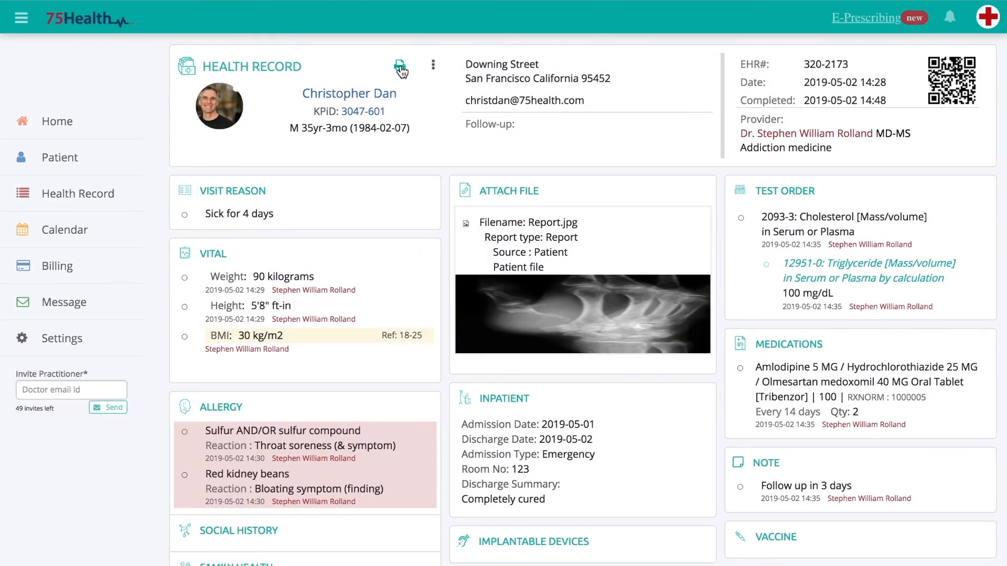
left_click(433, 66)
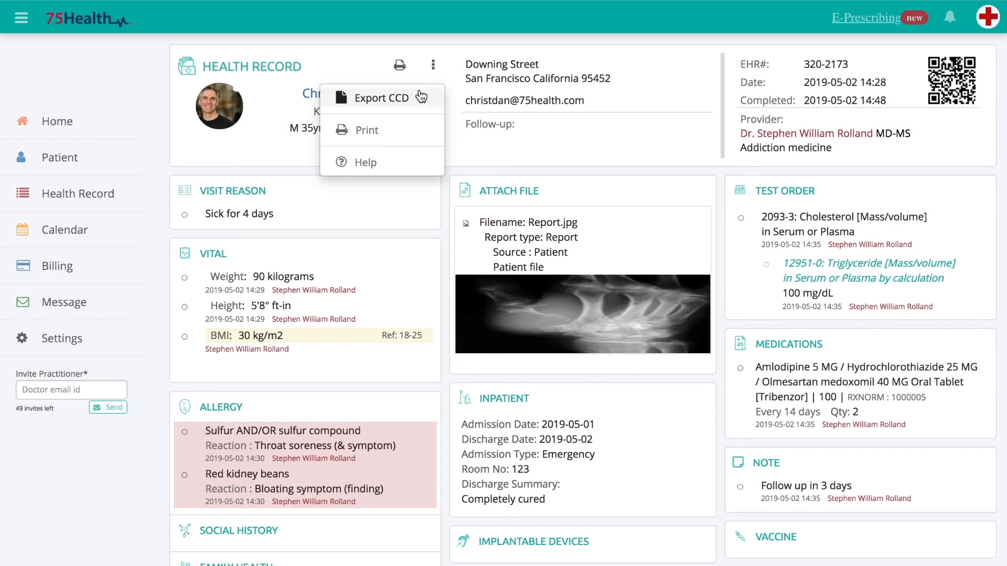
left_click(434, 68)
scroll(443, 63, "down", 6)
scroll(284, 212, "up", 6)
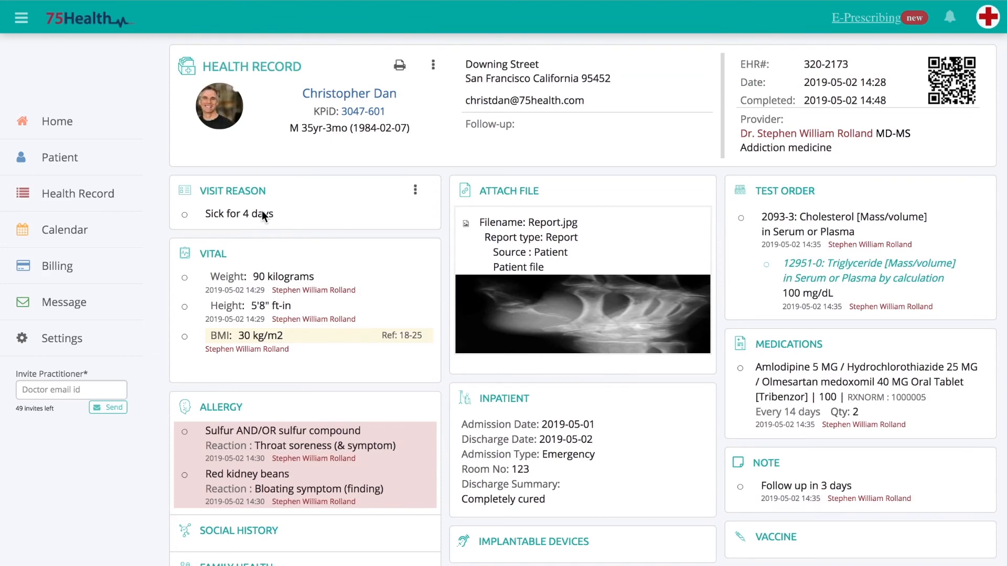
left_click(85, 205)
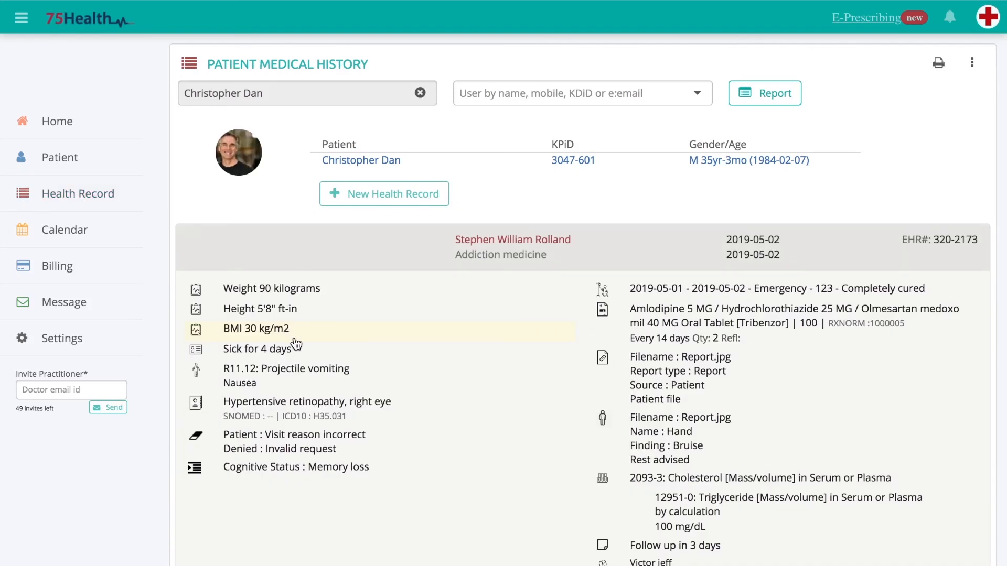
scroll(296, 345, "down", 2)
scroll(293, 314, "up", 1)
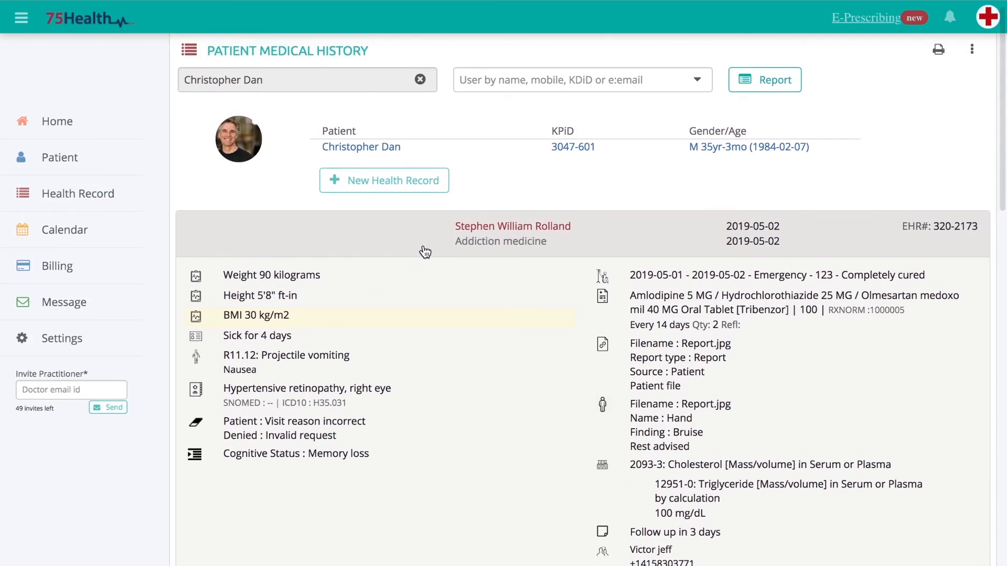
Step: Start a new health record for the patient
left_click(392, 189)
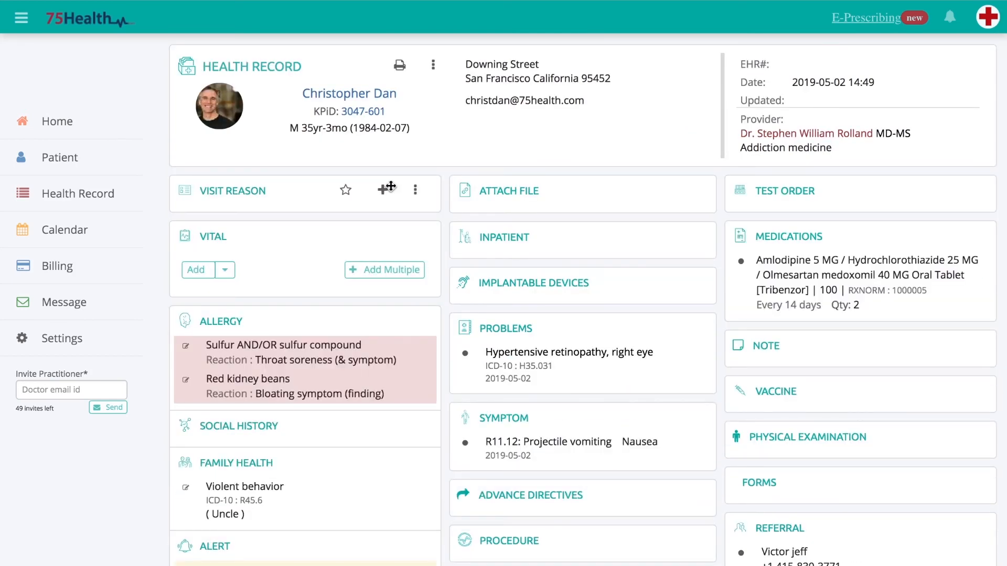
scroll(391, 186, "down", 2)
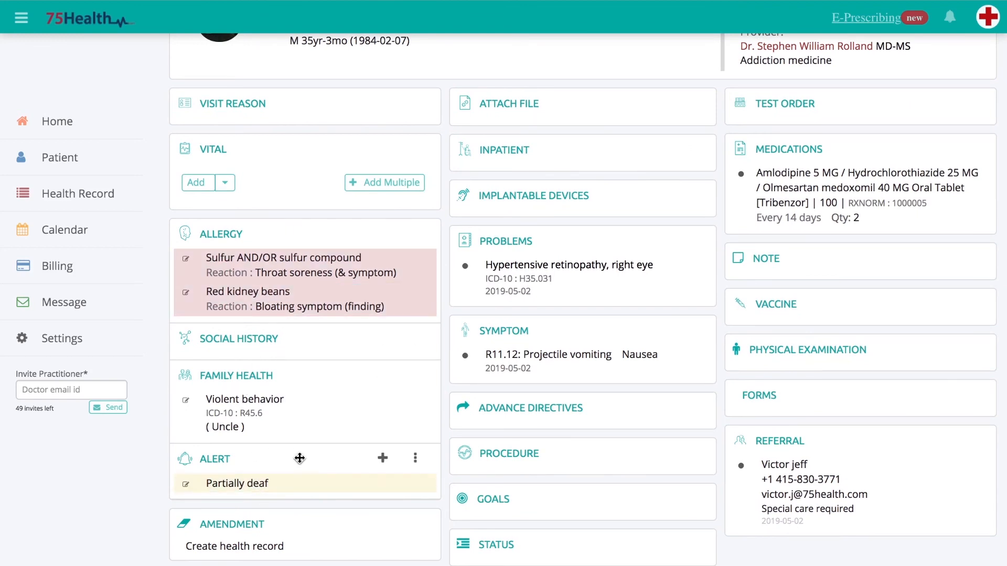
scroll(299, 458, "down", 1)
scroll(300, 458, "up", 1)
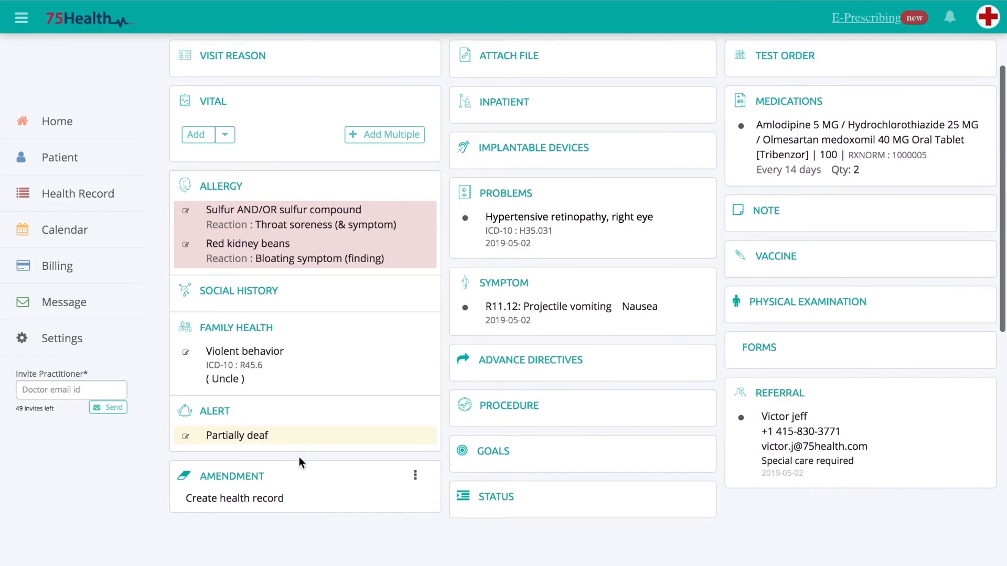
scroll(299, 457, "up", 2)
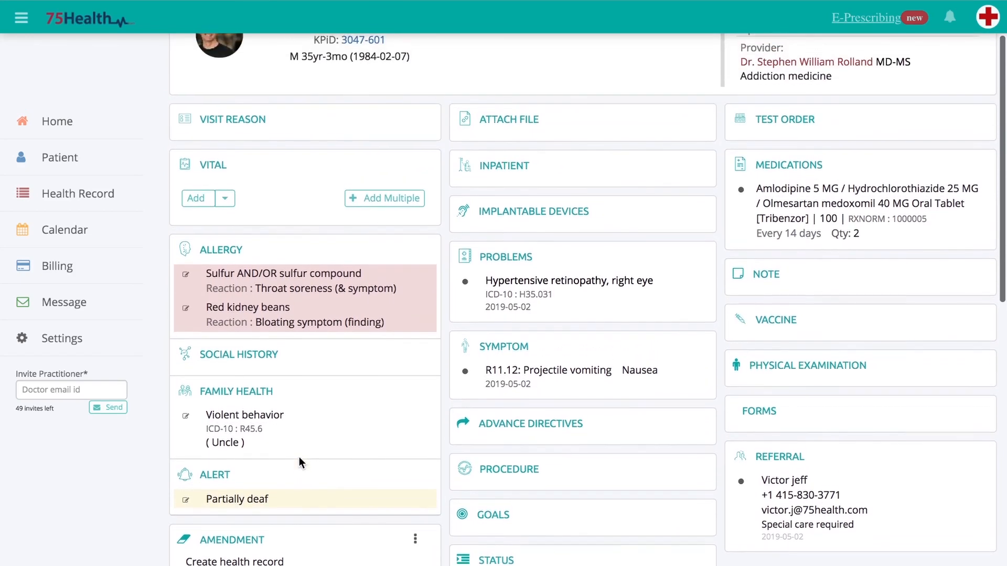
scroll(299, 457, "up", 1)
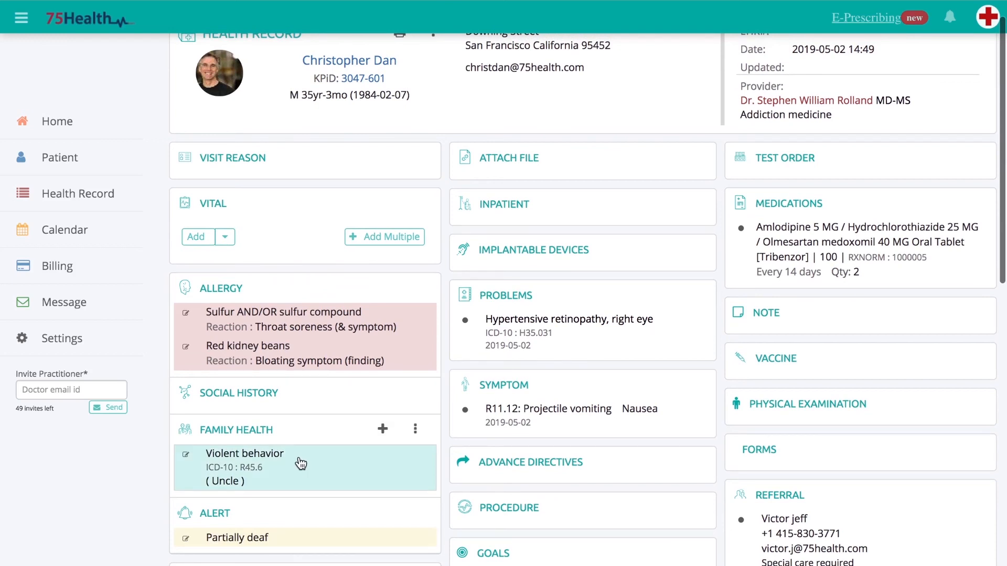
Step: Mark the retinopathy problem and the R11.12 Projectile vomiting symptom as cured
left_click(492, 343)
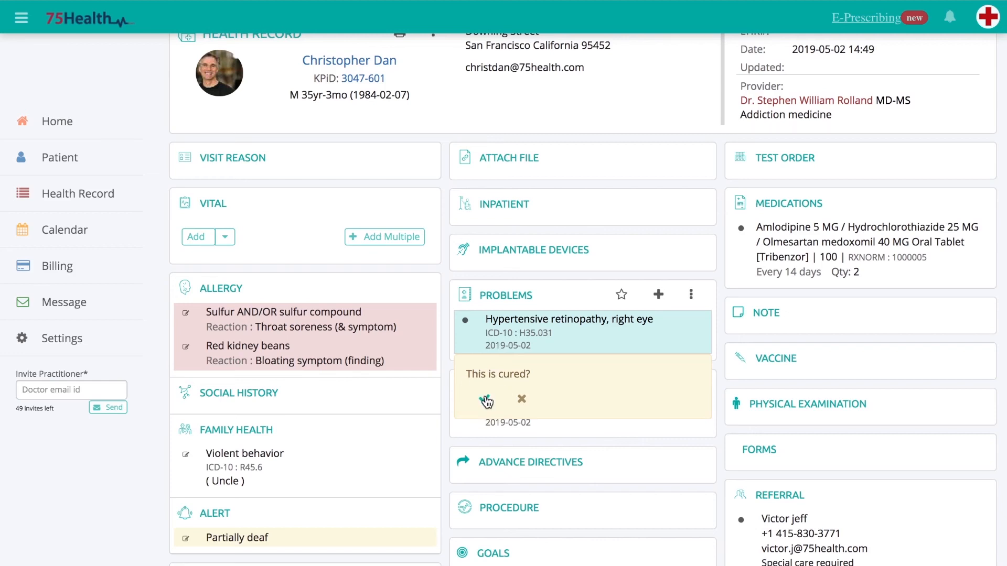
left_click(485, 400)
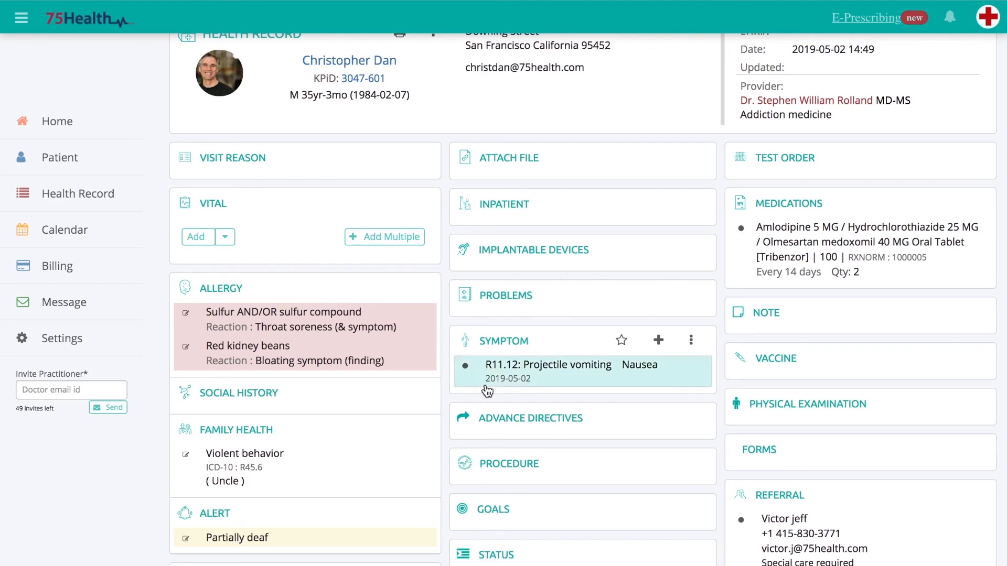
left_click(485, 382)
left_click(485, 432)
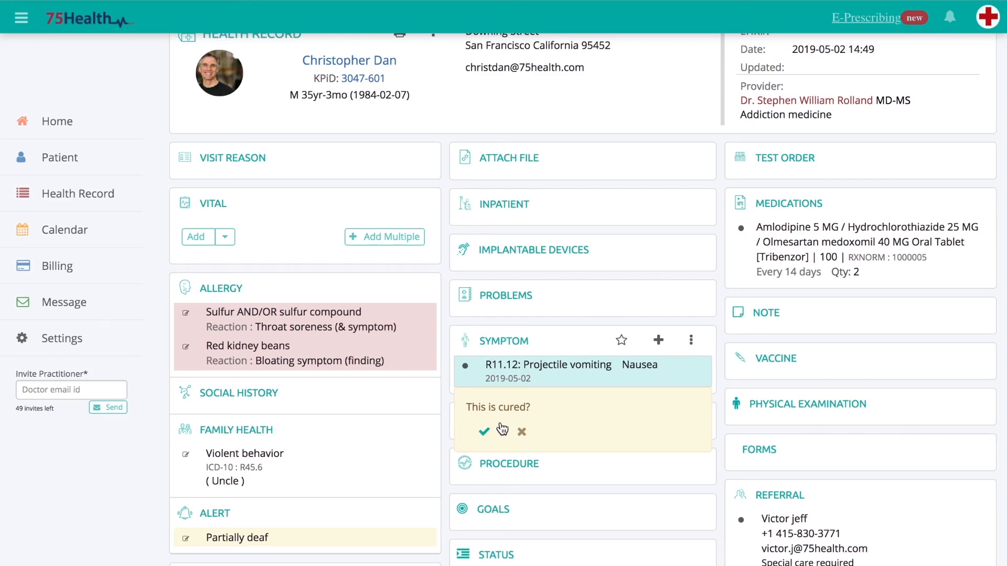
mouse_move(684, 357)
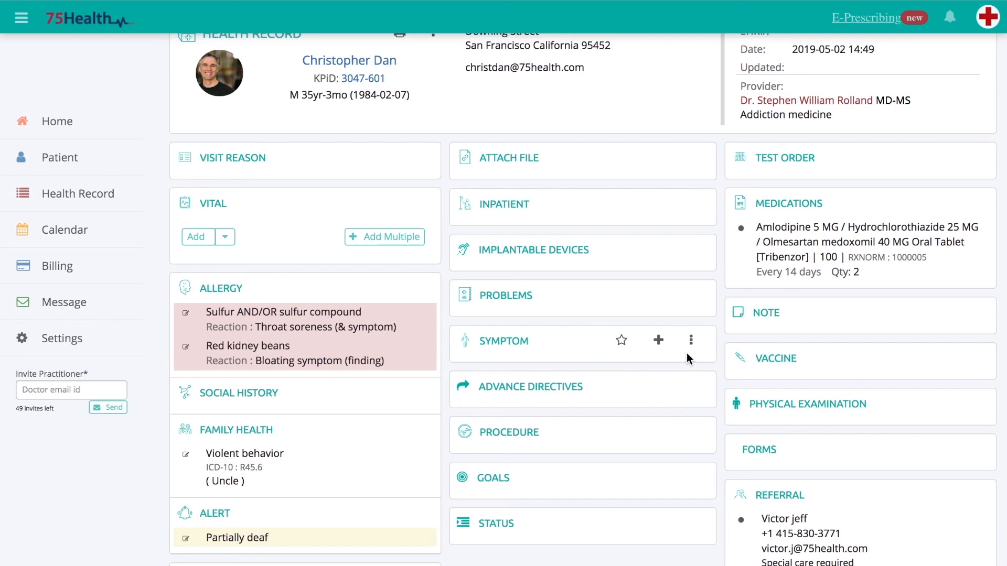
left_click(690, 341)
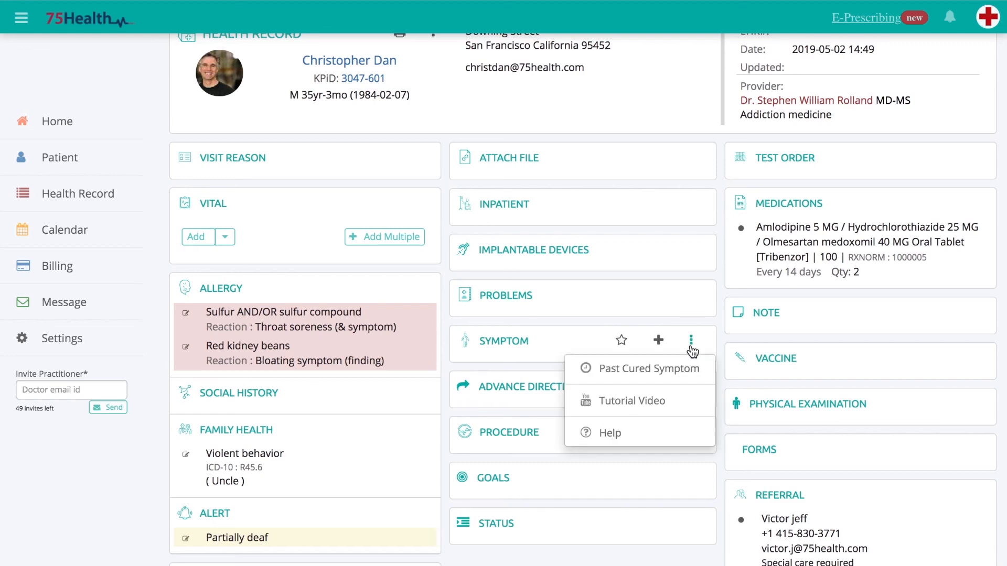
Step: Reuse the past Projectile vomiting symptom and Repara Triple Antibiotic ointment (Qty 6, Refills 2)
scroll(676, 356, "down", 1)
left_click(660, 347)
scroll(627, 344, "down", 3)
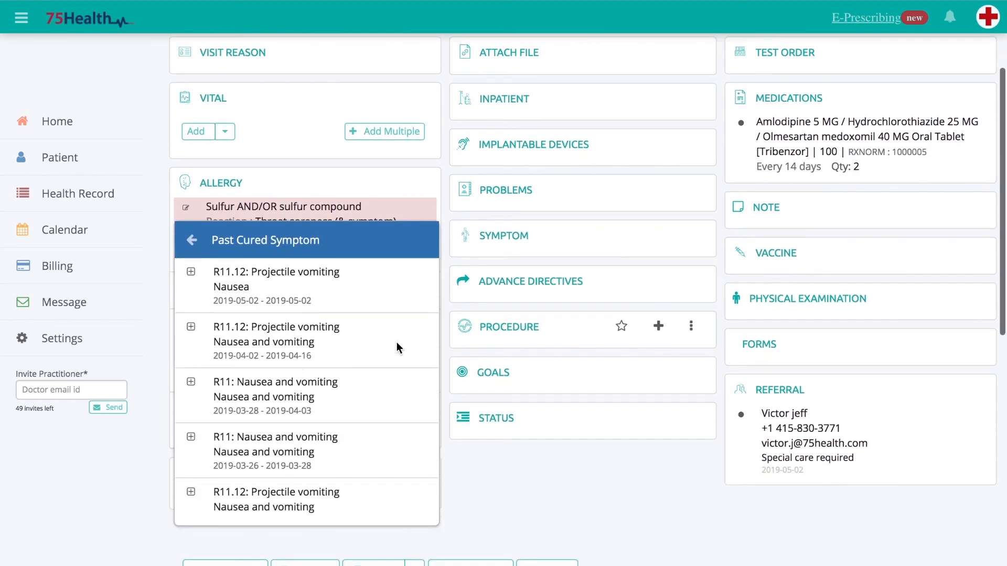
left_click(191, 274)
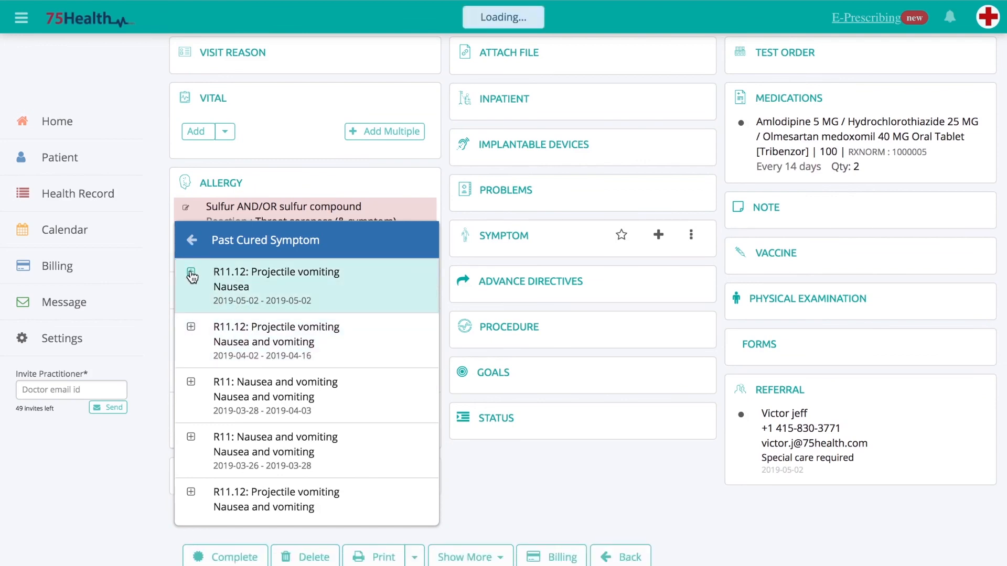
left_click(970, 236)
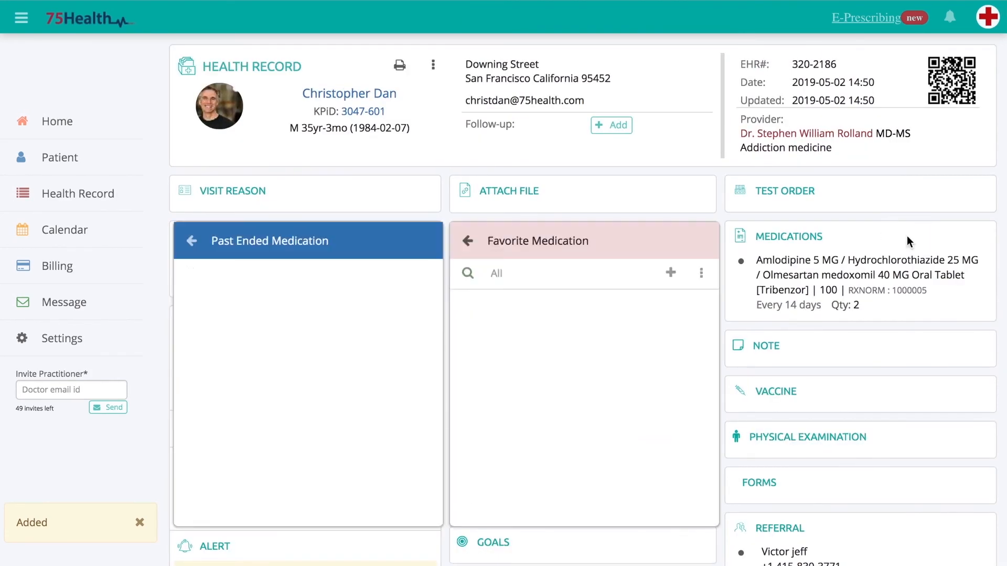
left_click(468, 392)
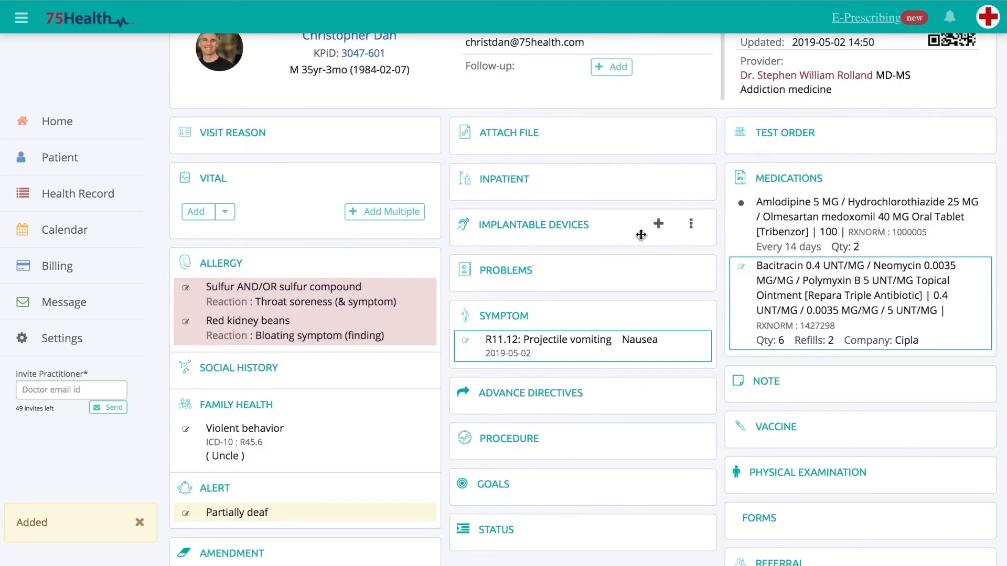
scroll(427, 229, "down", 5)
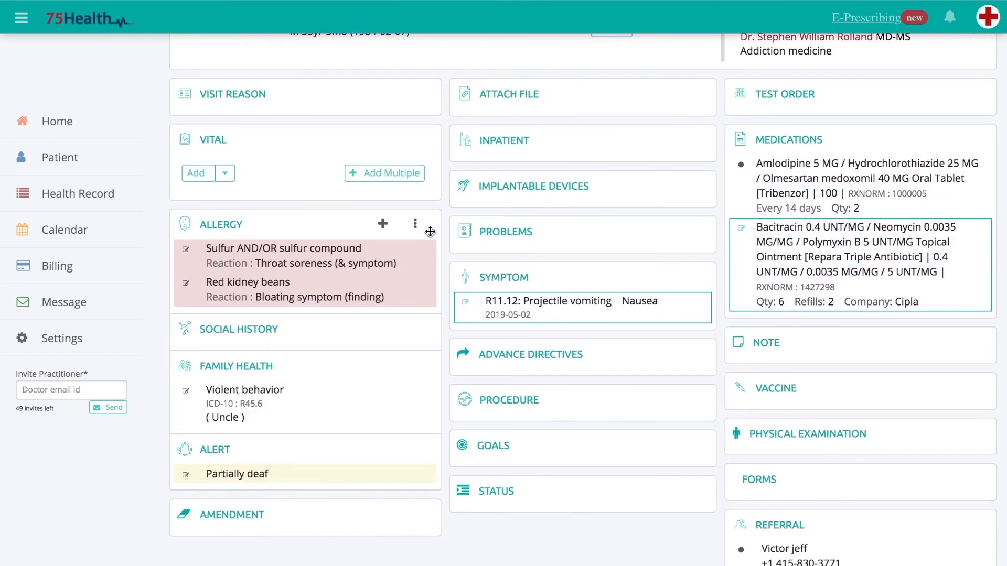
scroll(430, 231, "down", 3)
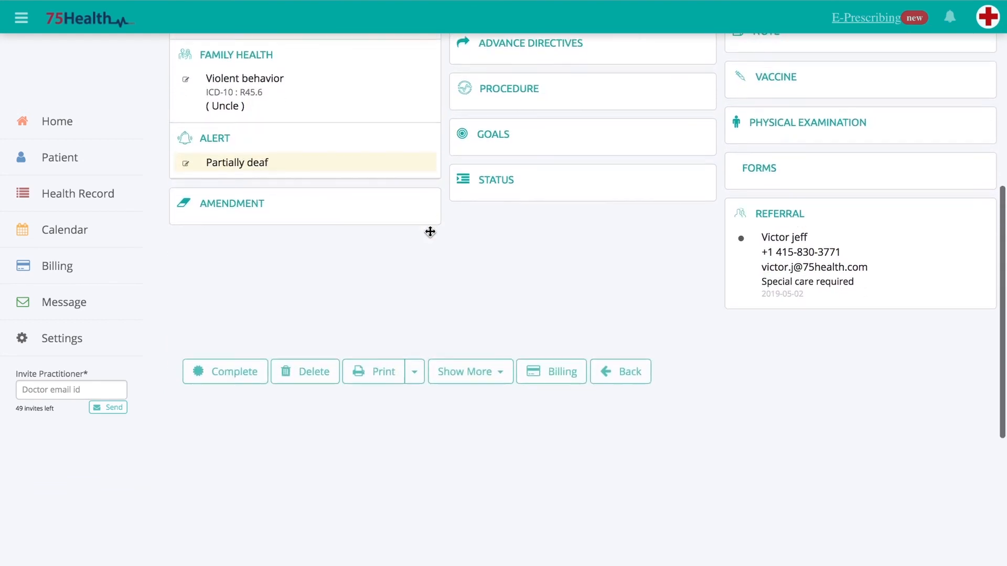
left_click(415, 302)
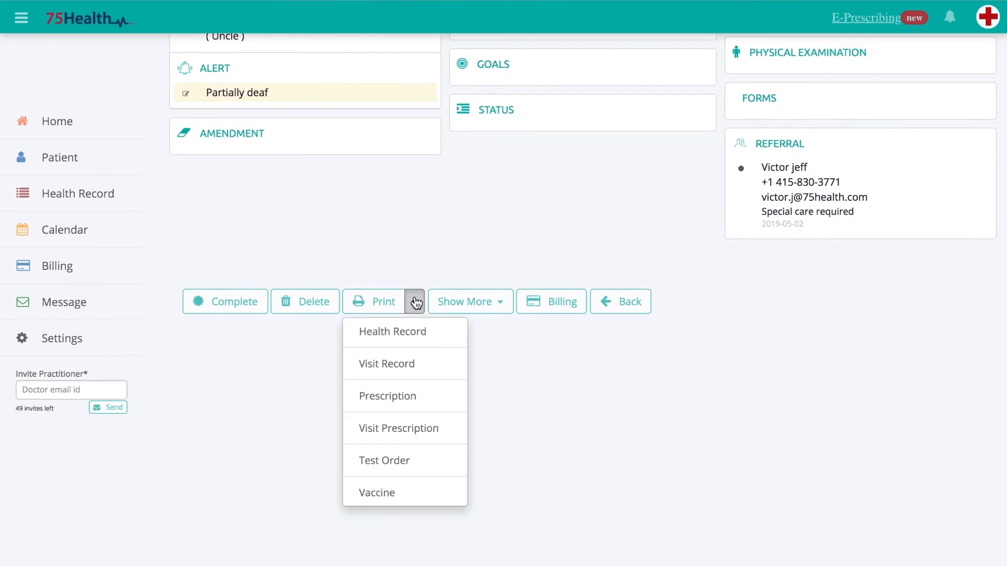
scroll(412, 300, "down", 1)
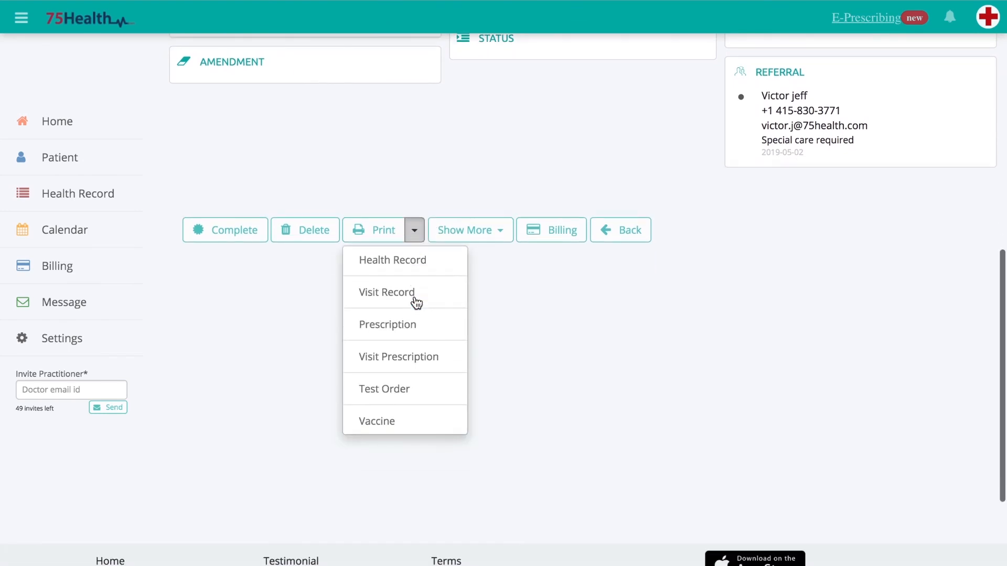
left_click(403, 267)
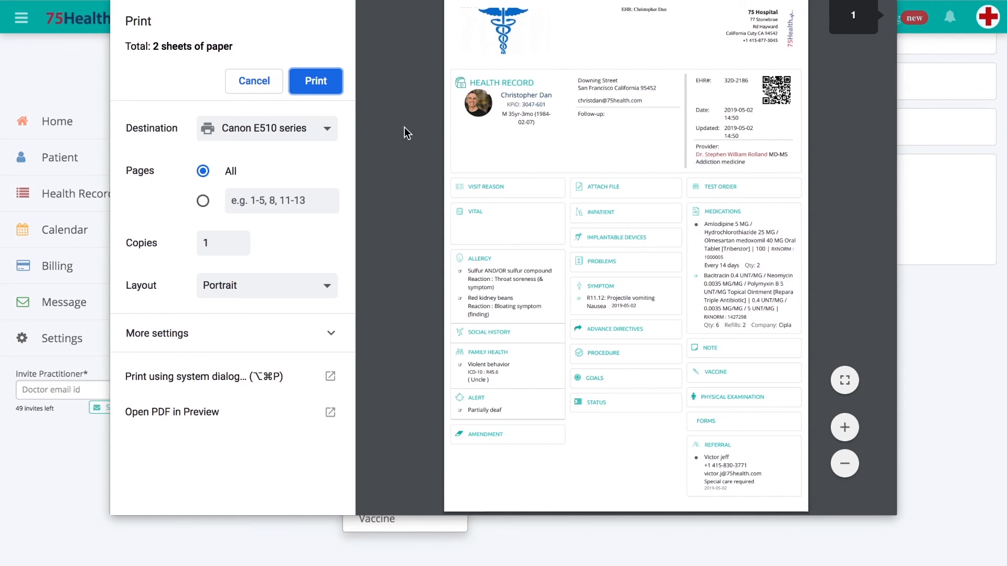
key("Escape")
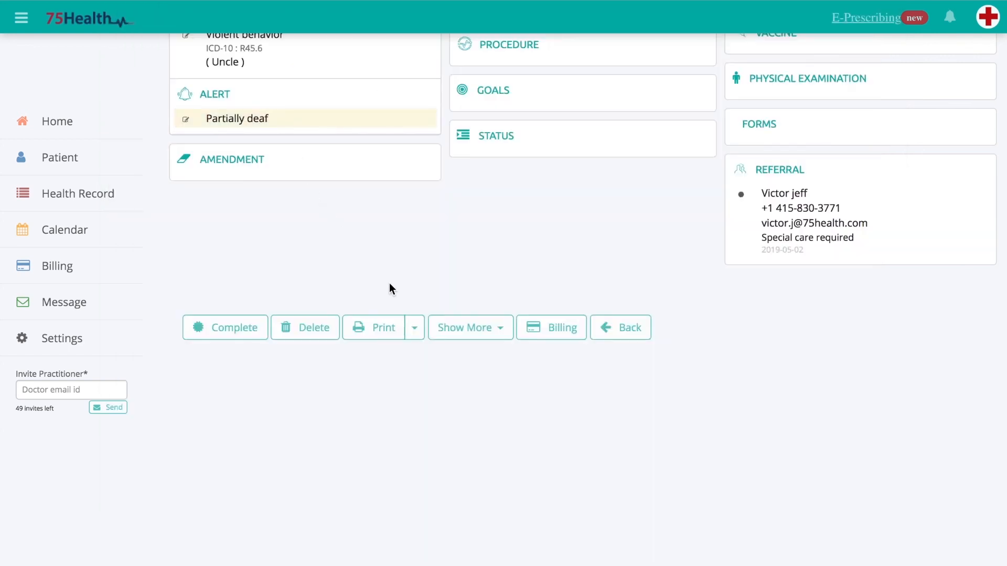
left_click(414, 326)
scroll(412, 338, "down", 1)
left_click(394, 352)
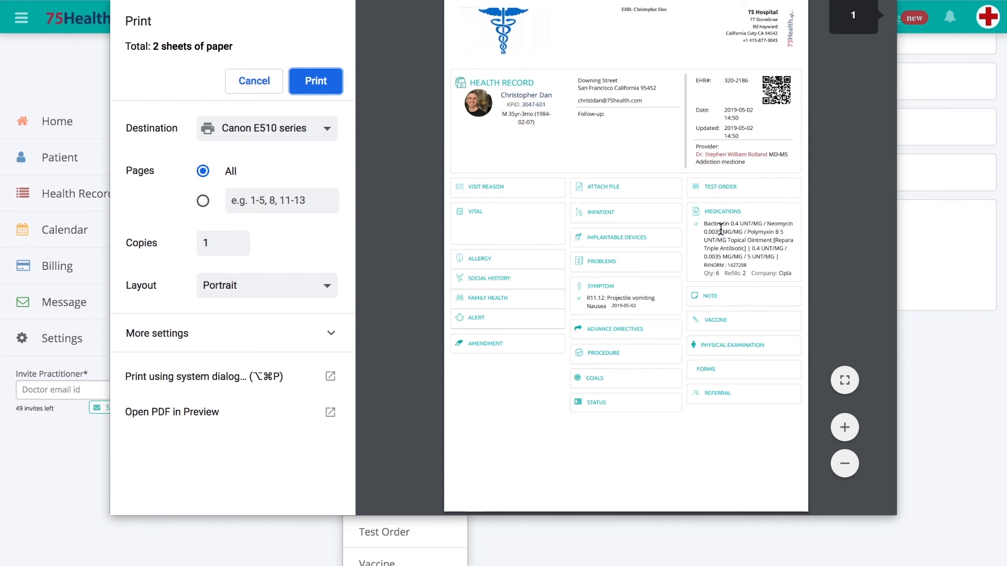
left_click(258, 86)
right_click(762, 502)
left_click(753, 505)
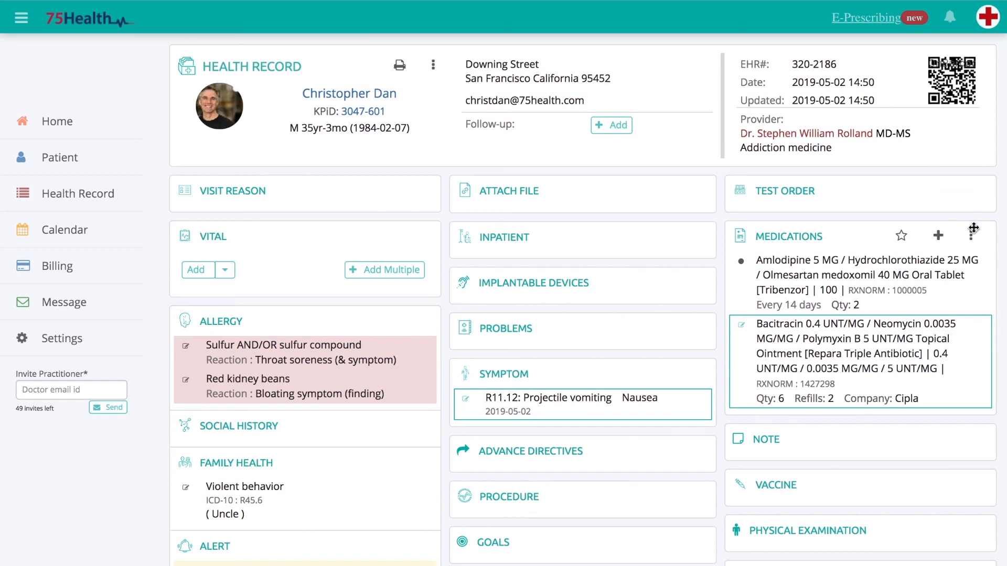
Step: Email the prescription to the New hospital george complex pharmacy
left_click(971, 238)
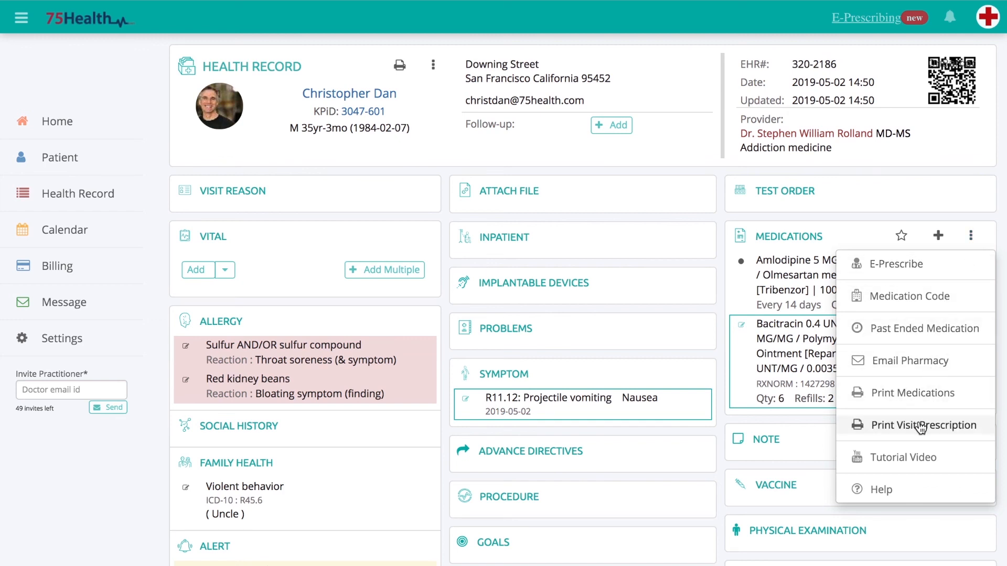
left_click(926, 369)
left_click(468, 304)
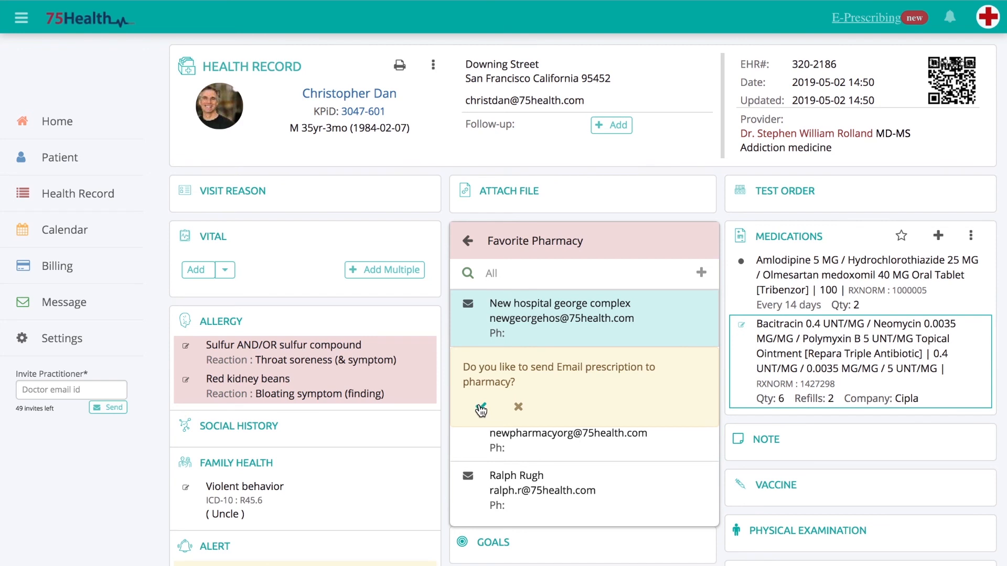
left_click(481, 408)
Step: Email the test order to the first favourite lab
left_click(971, 182)
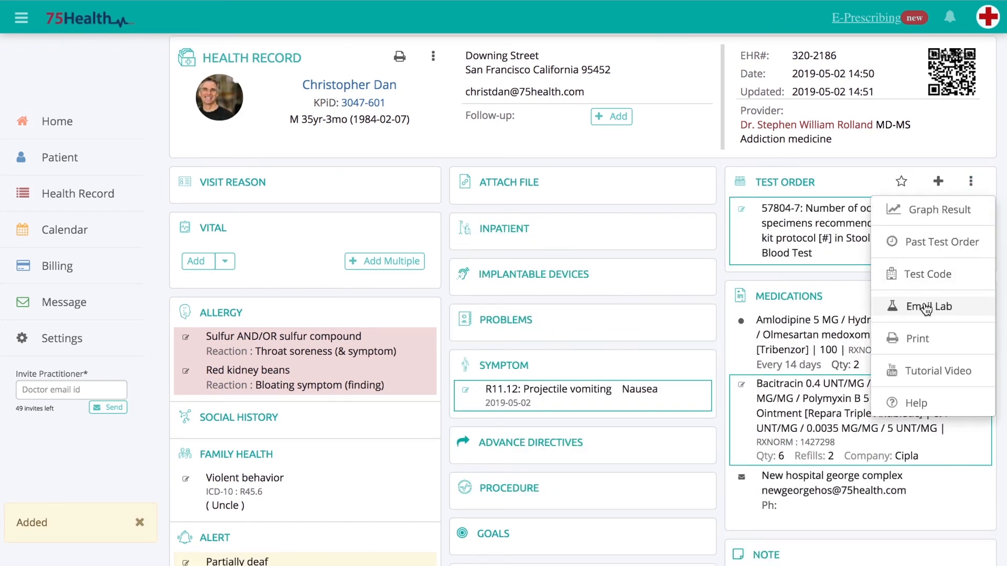
left_click(926, 308)
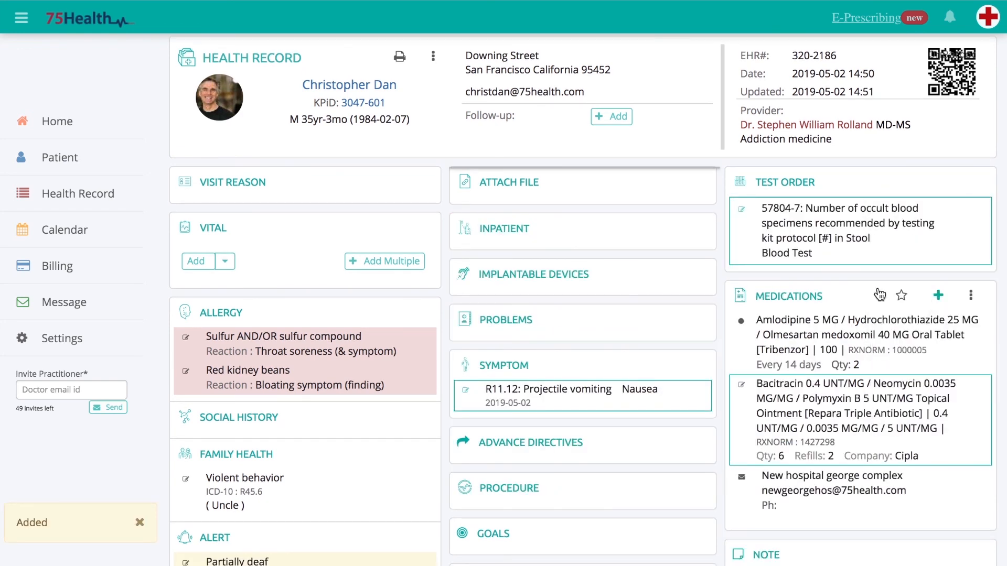
left_click(477, 254)
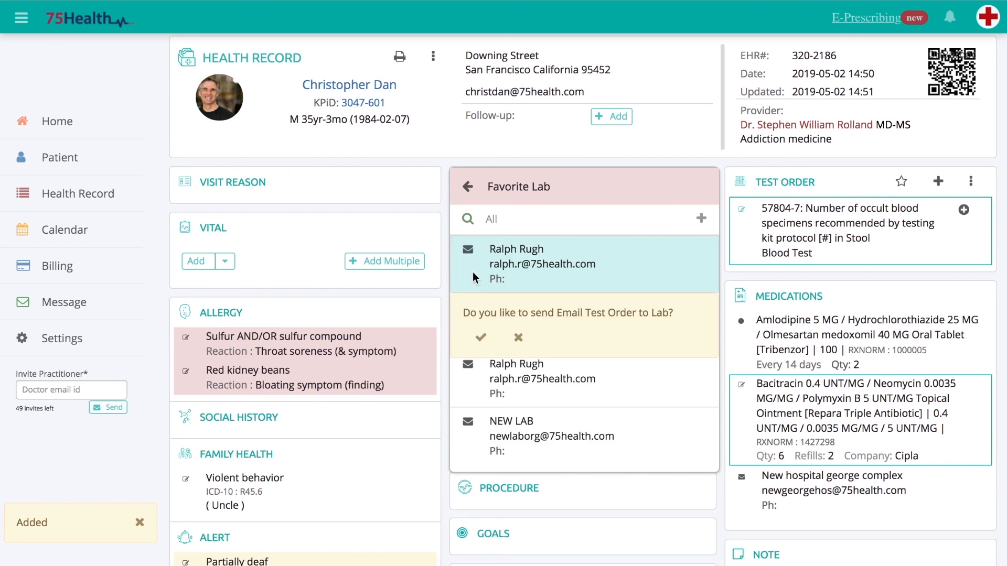
left_click(482, 338)
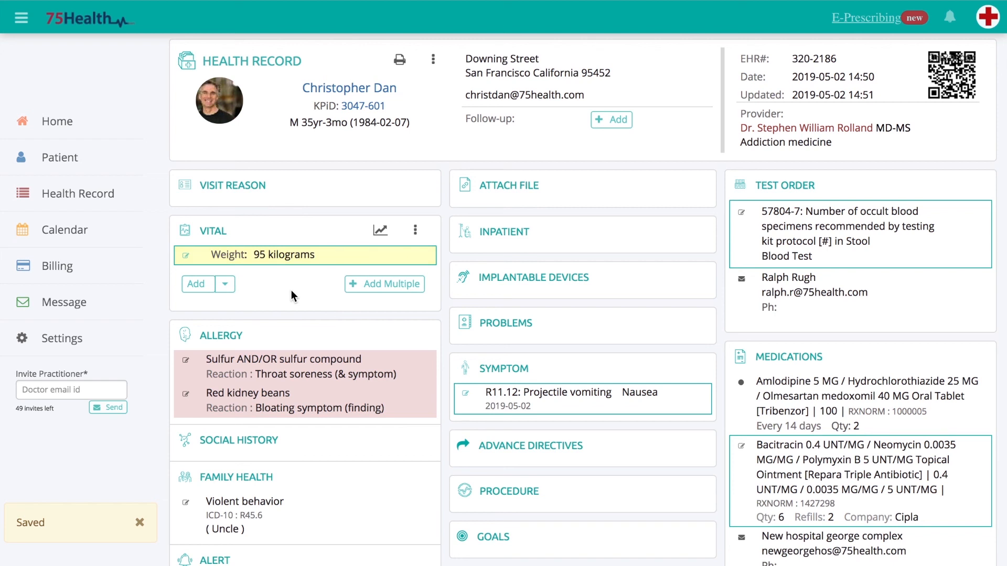
left_click(380, 230)
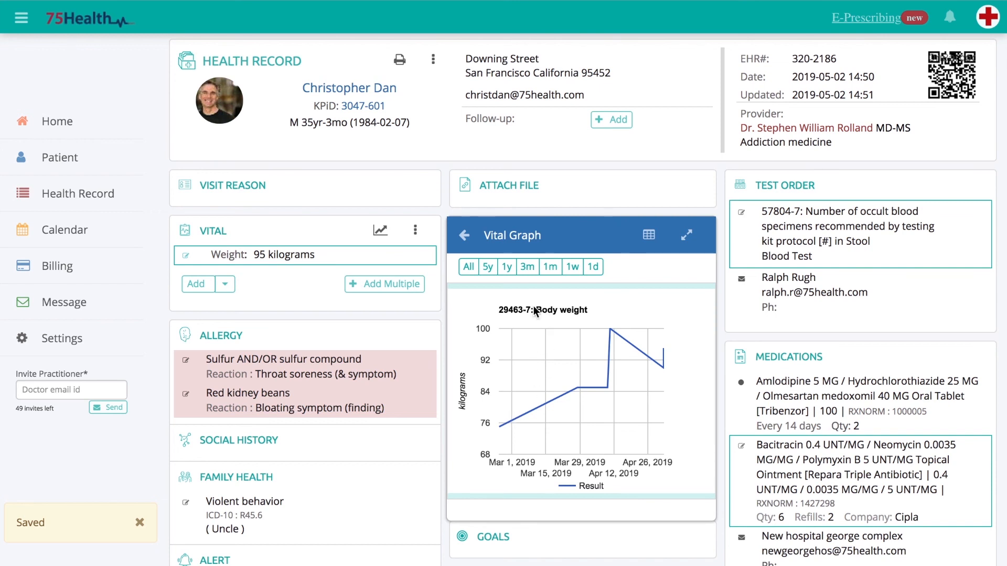
left_click(572, 267)
left_click(591, 270)
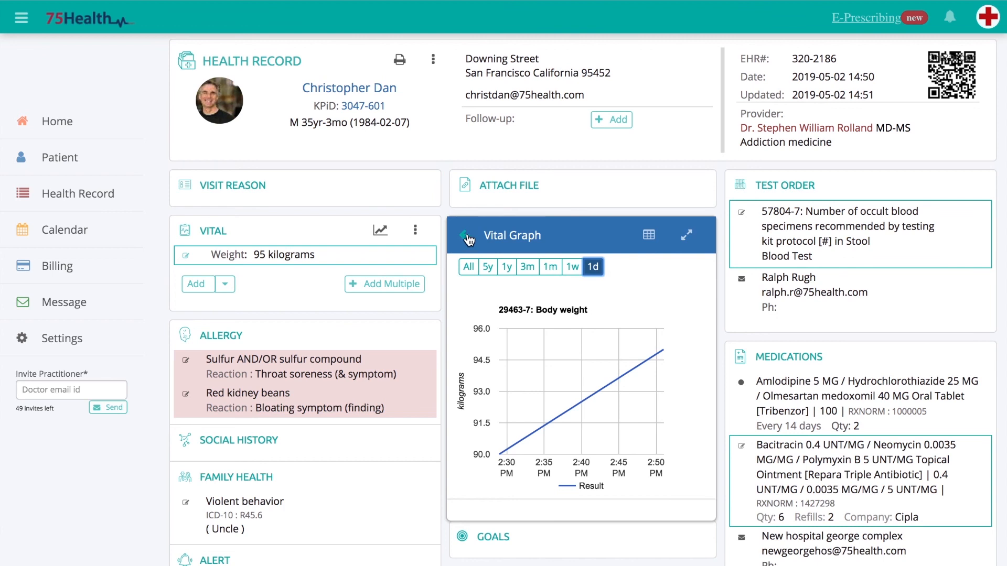
left_click(648, 234)
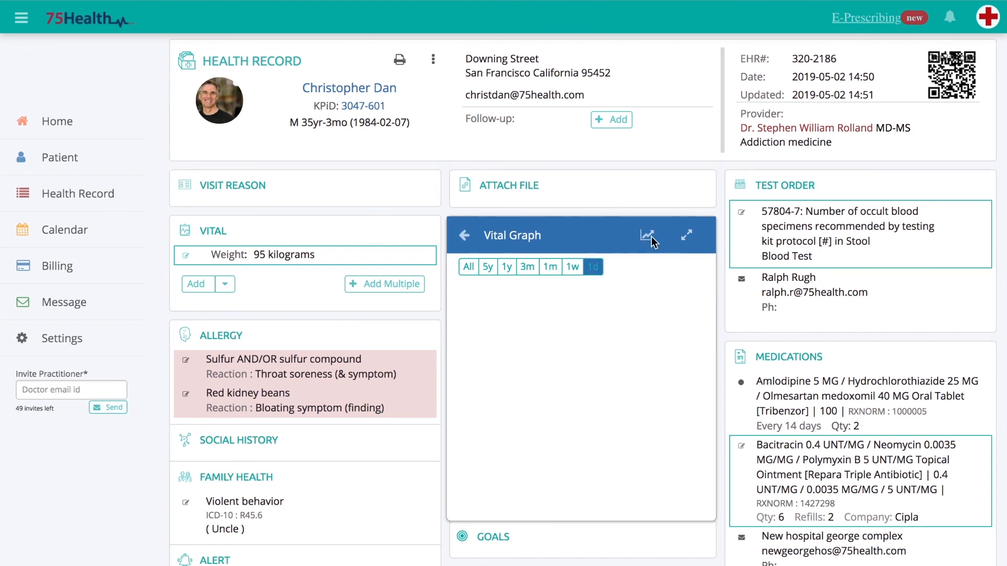
left_click(690, 239)
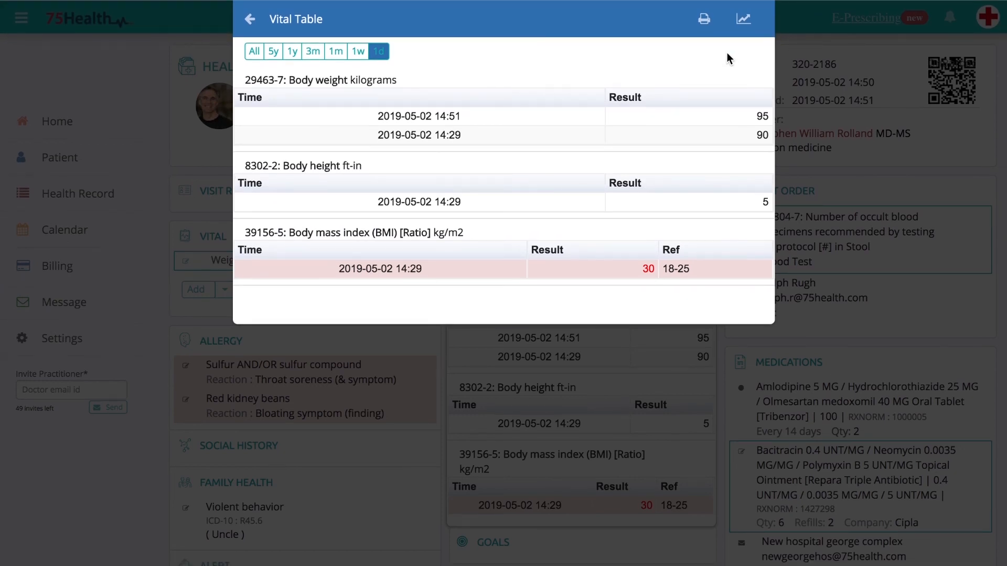
left_click(257, 21)
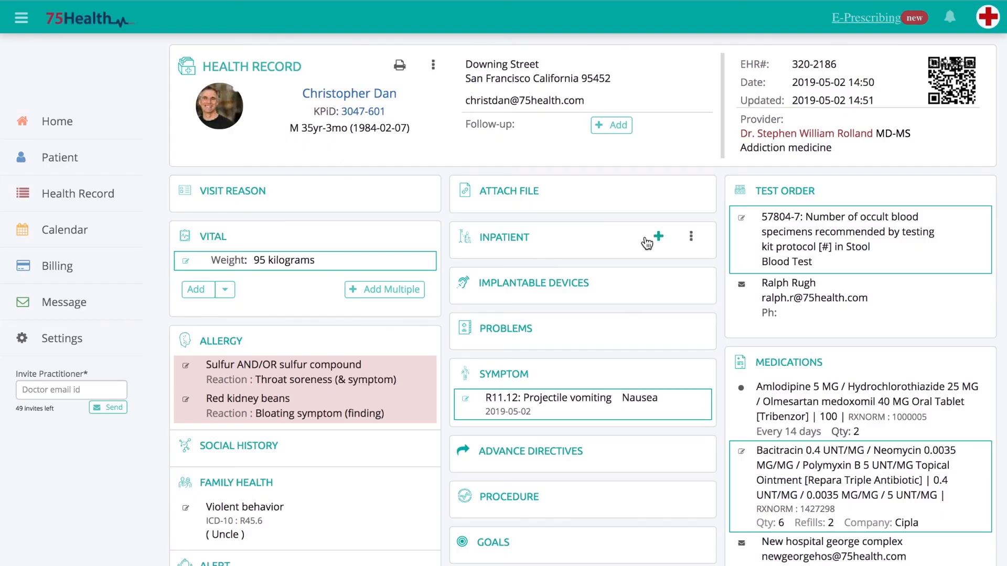
left_click(971, 195)
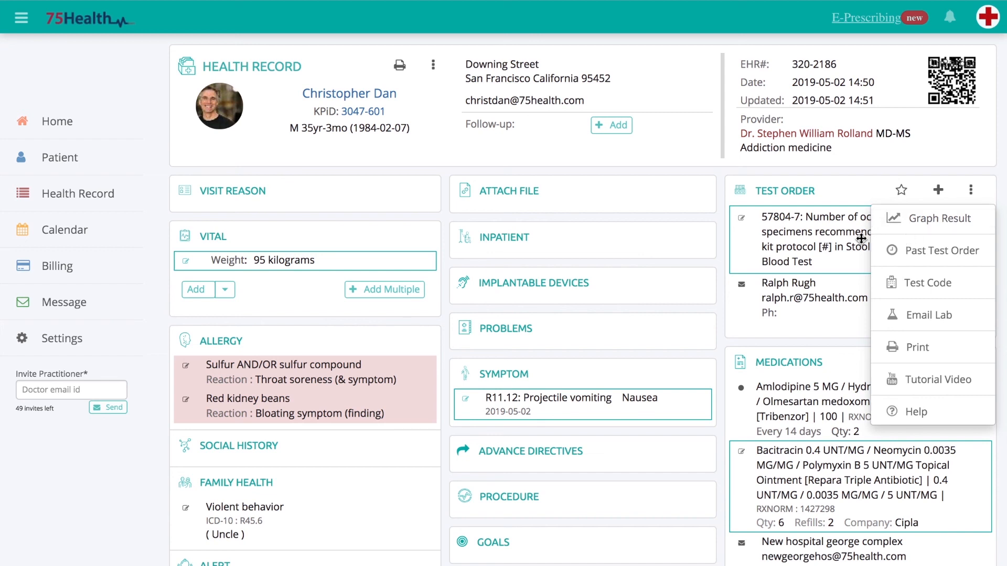
left_click(840, 182)
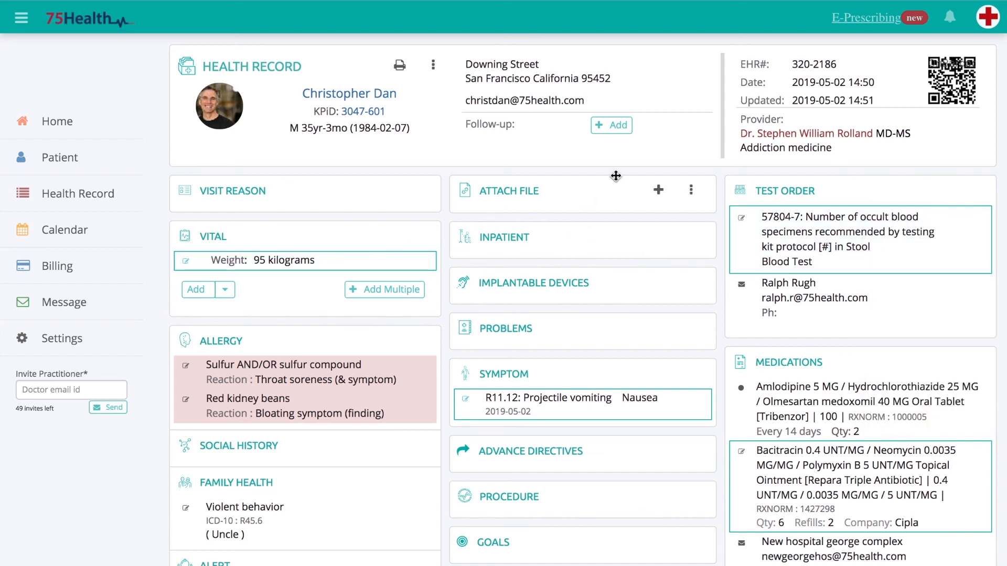
Step: Book a follow-up appointment on 2019-05-09 in the 11:00am slot
left_click(611, 128)
left_click(545, 190)
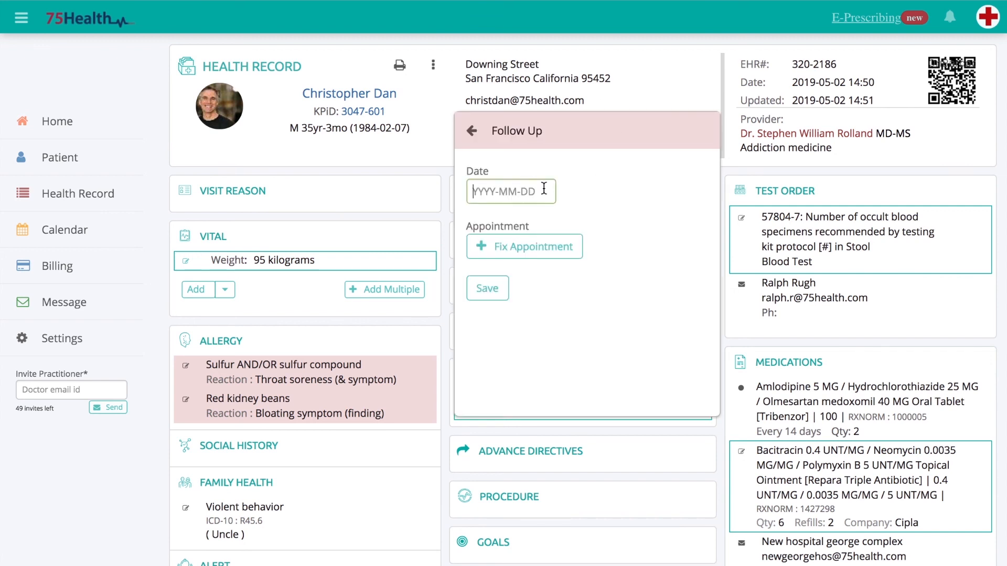
left_click(576, 287)
left_click(540, 248)
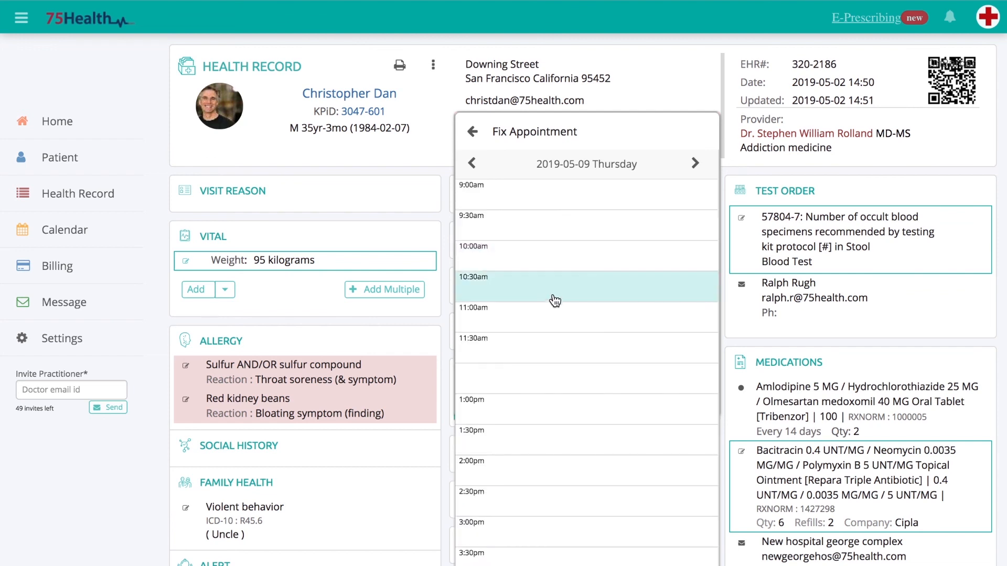
left_click(559, 309)
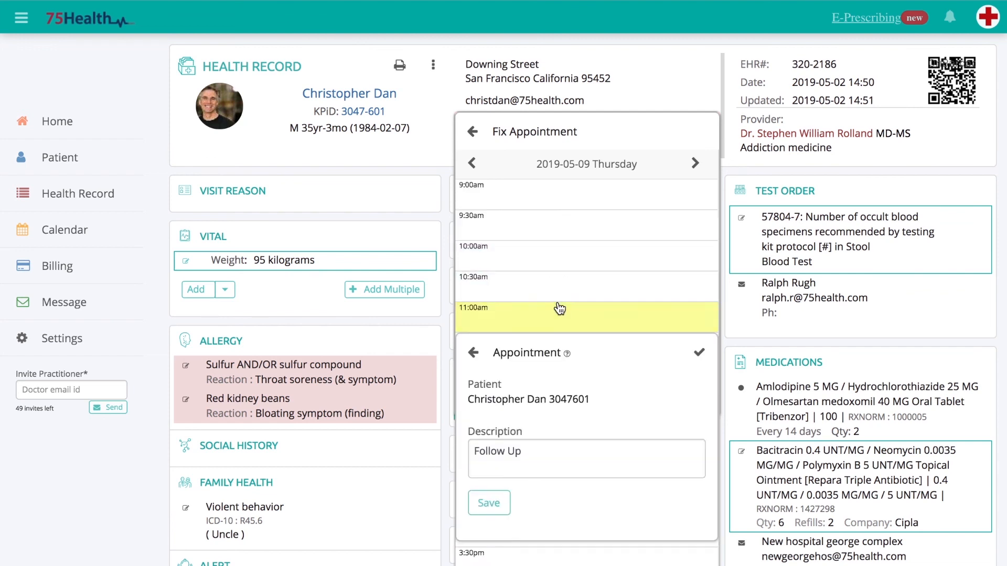
left_click(489, 503)
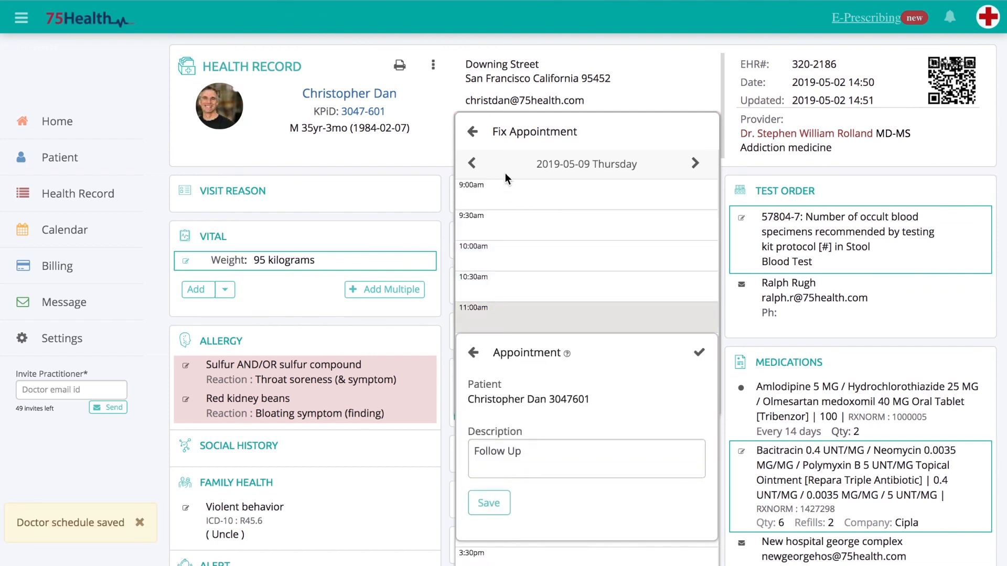
left_click(474, 132)
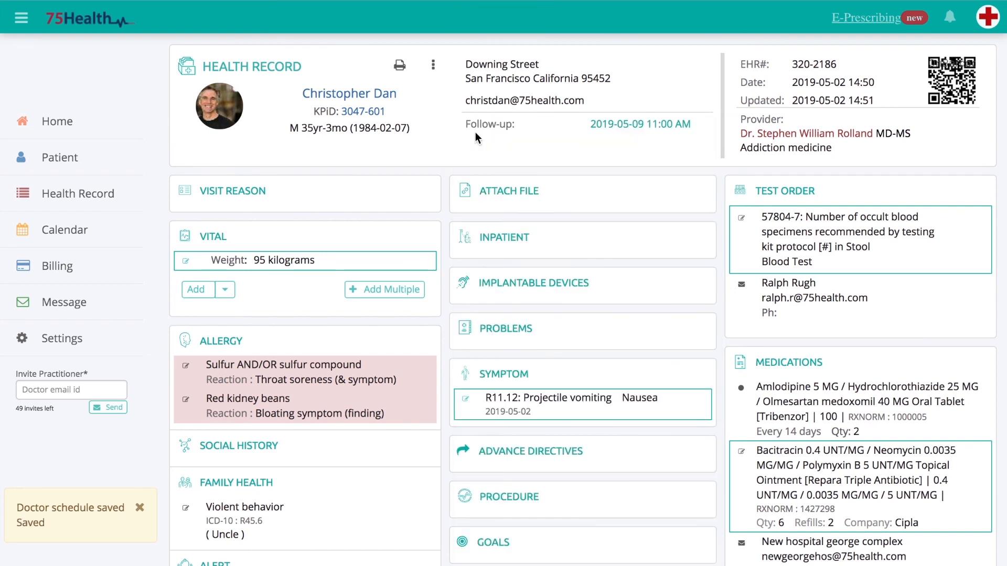